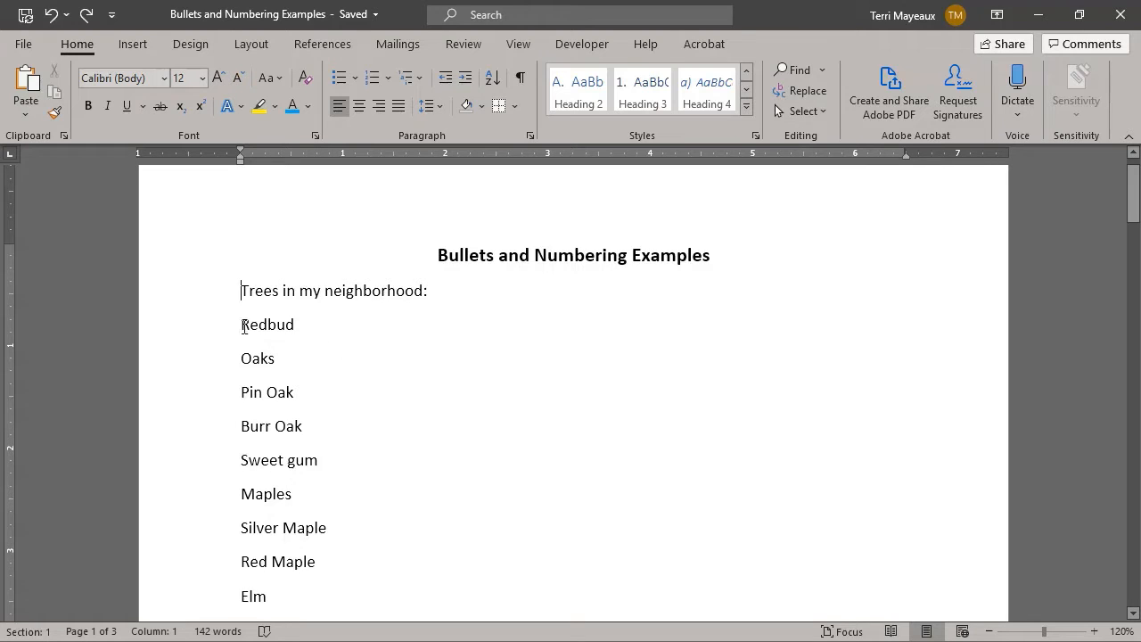
- Apply solid round bullets to the neighborhood tree names from Redbud through Elm
left_click_drag(243, 328, 293, 591)
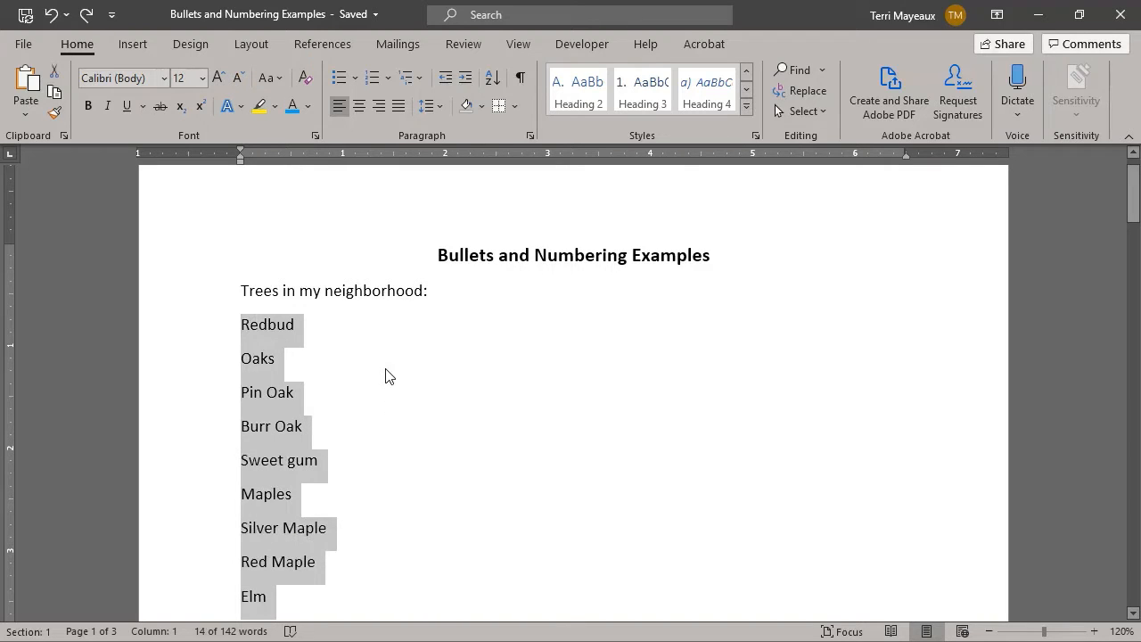
left_click(354, 77)
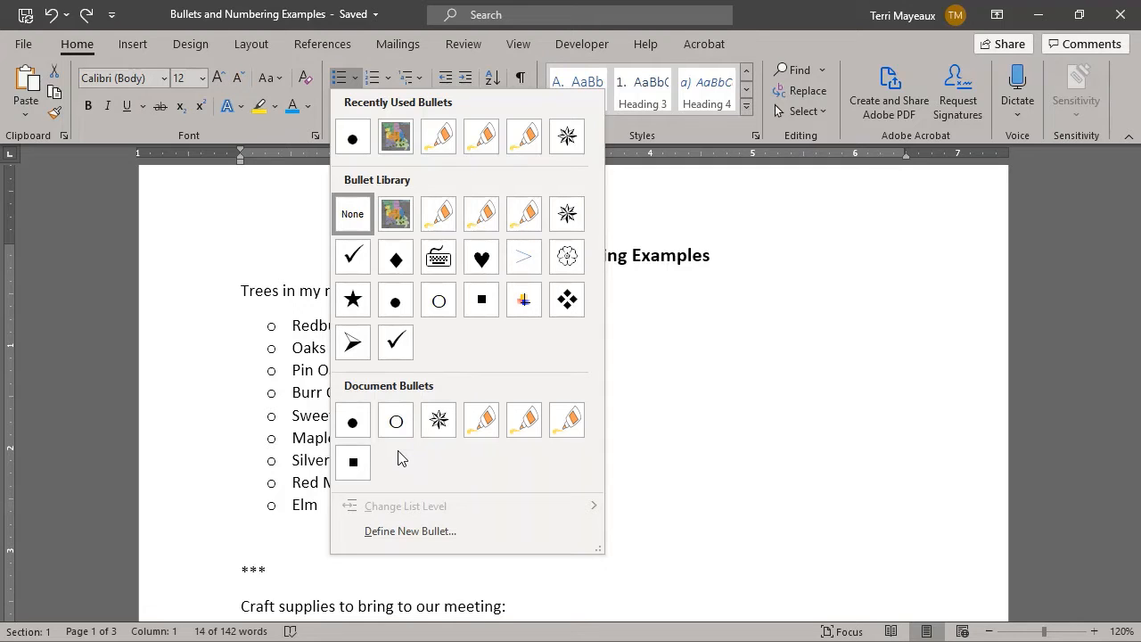
left_click(353, 140)
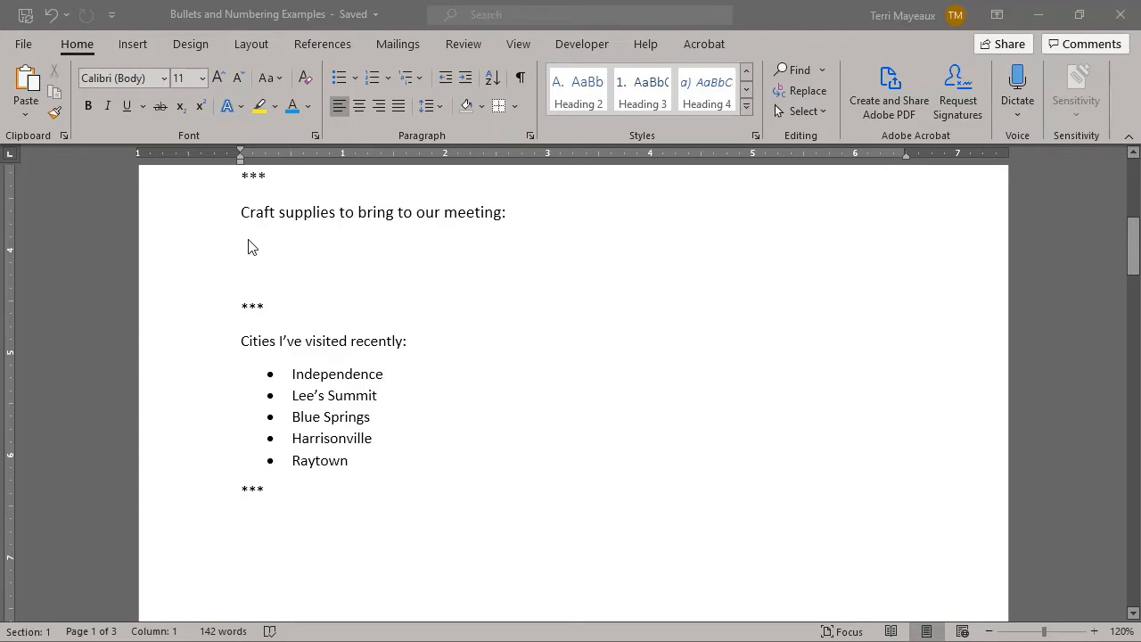
- Create a bulleted list with Scissors, Glue, Paper and Glitter under the craft supplies heading, and end the list after Glitter
left_click(249, 247)
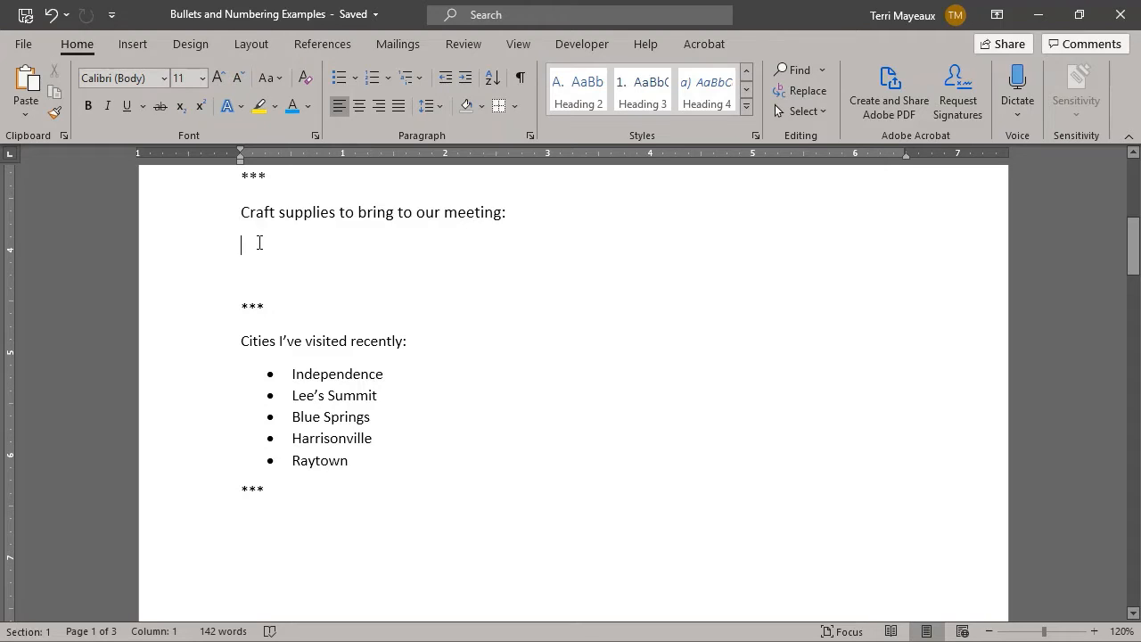
left_click(339, 79)
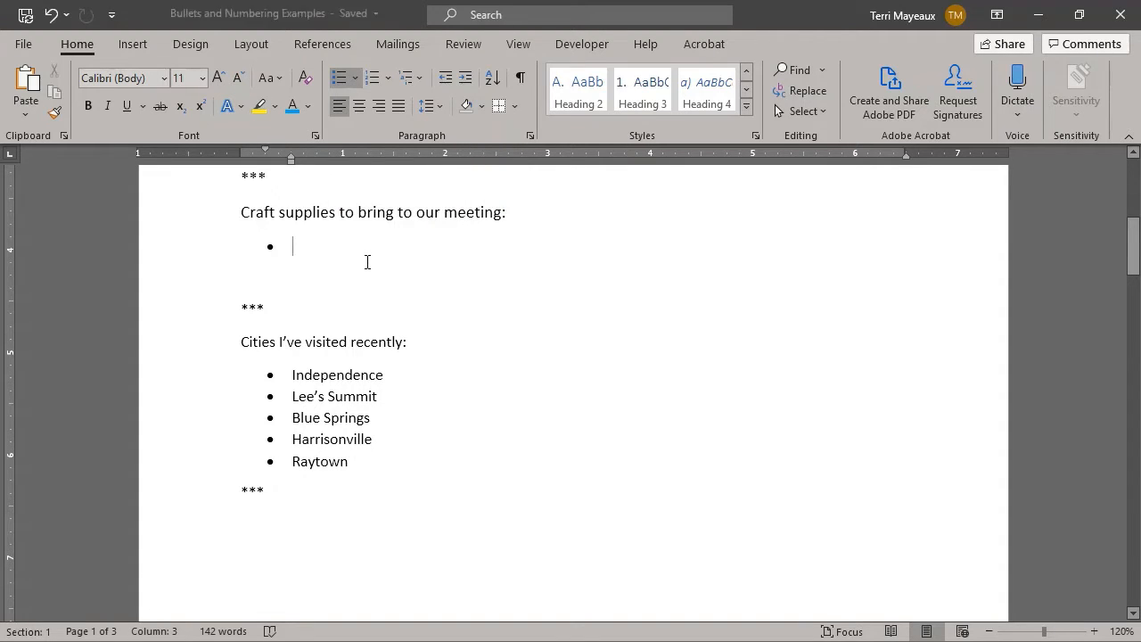
type("S")
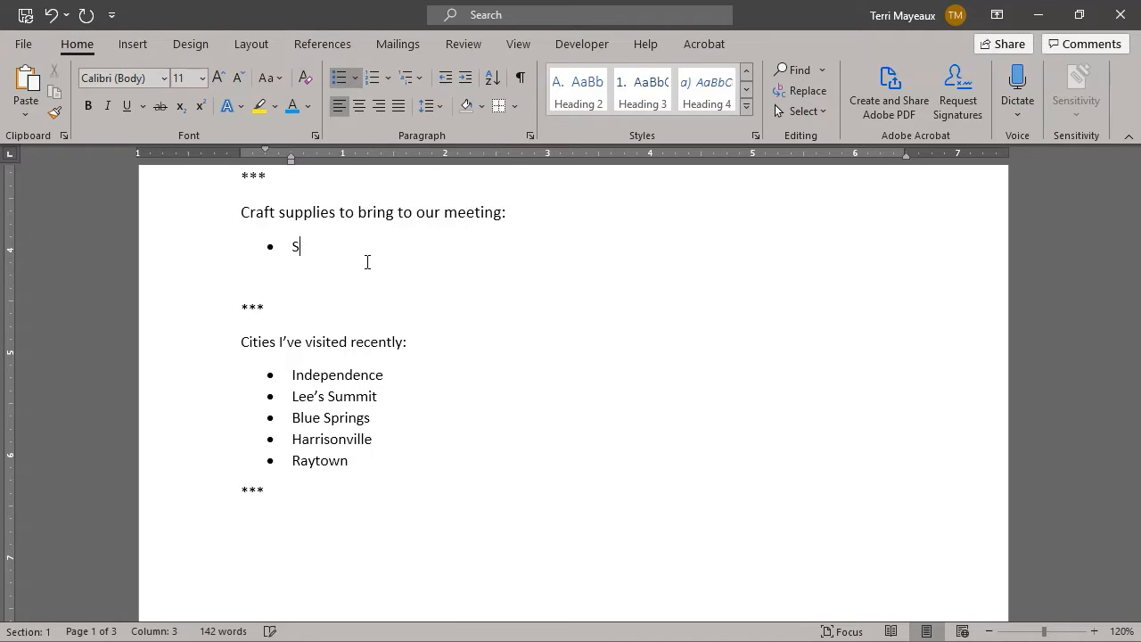
type("cissors")
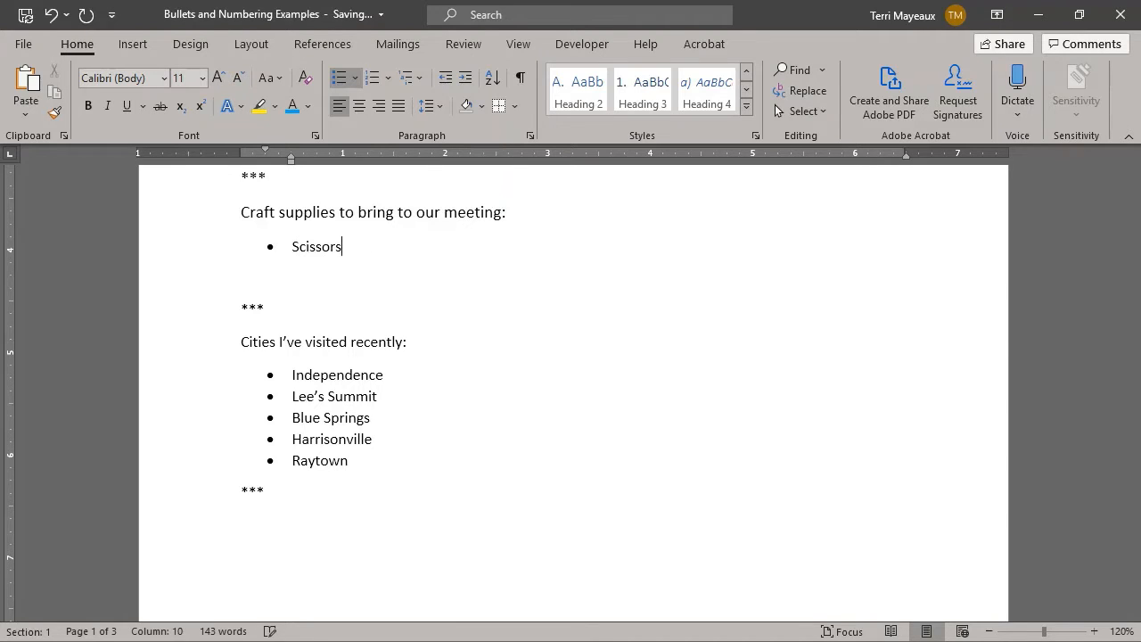
key("Return")
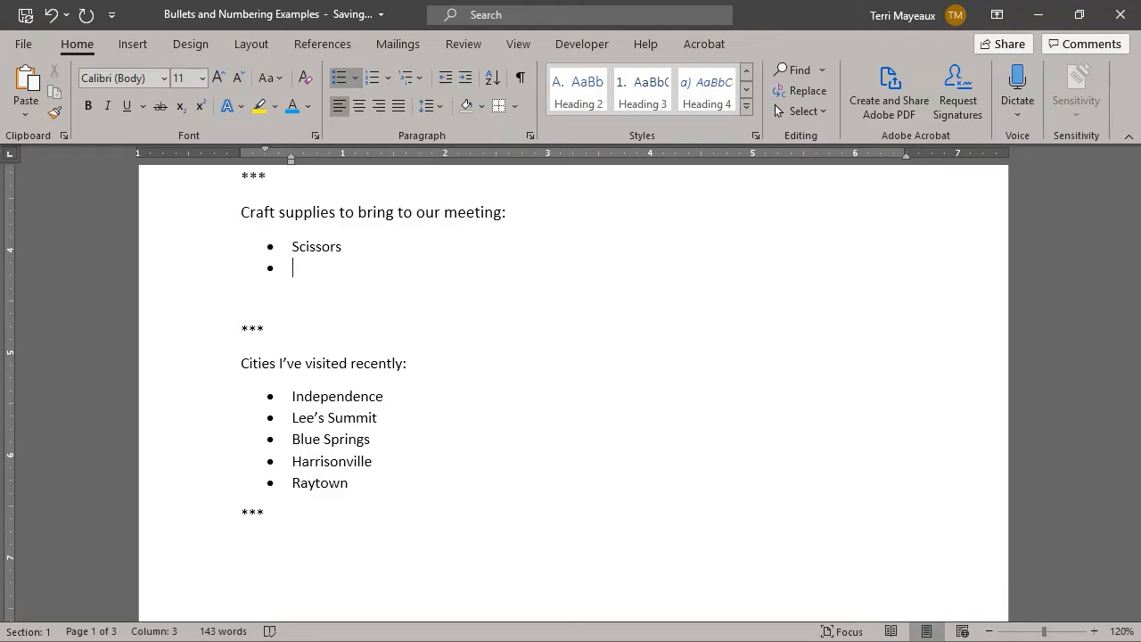
type("glue")
key("Return")
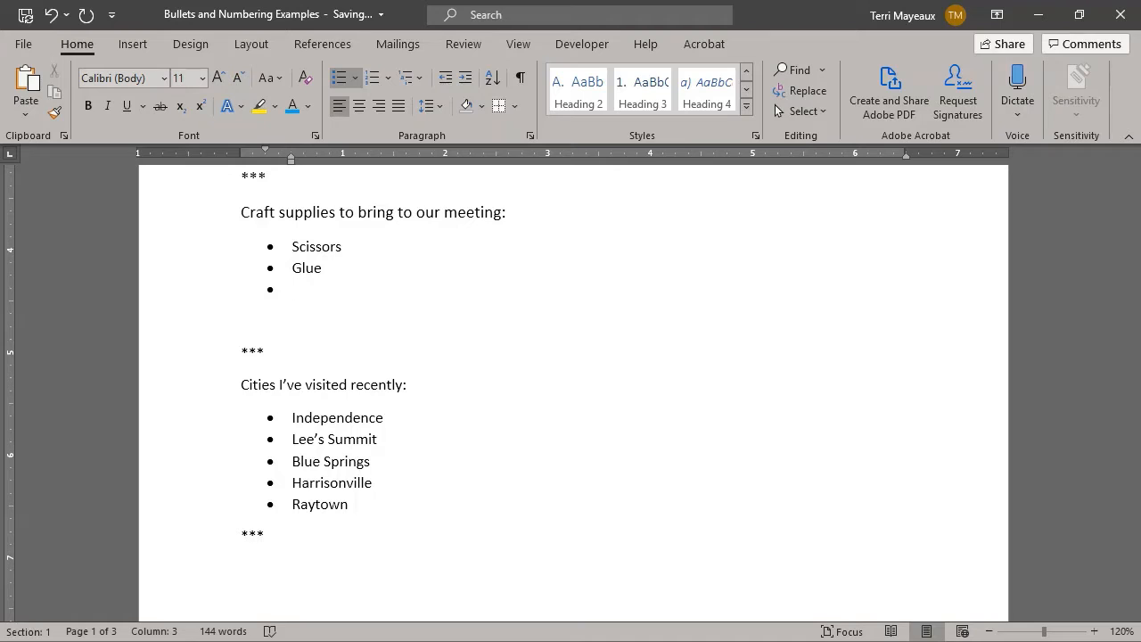
type("paper")
key("Return")
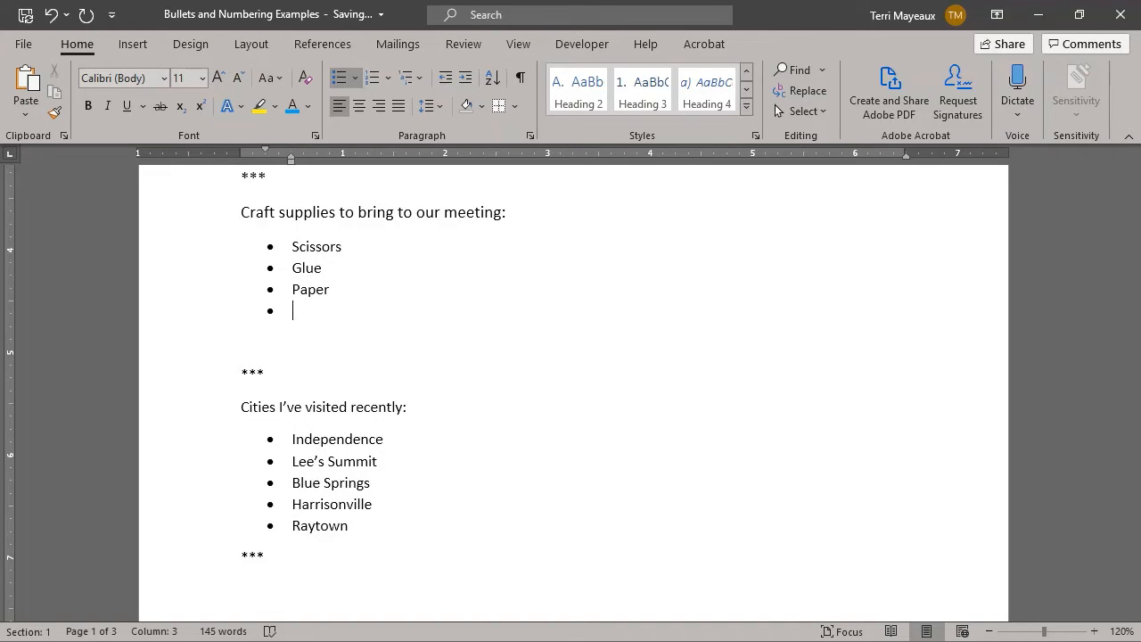
type("glitter")
key("Return")
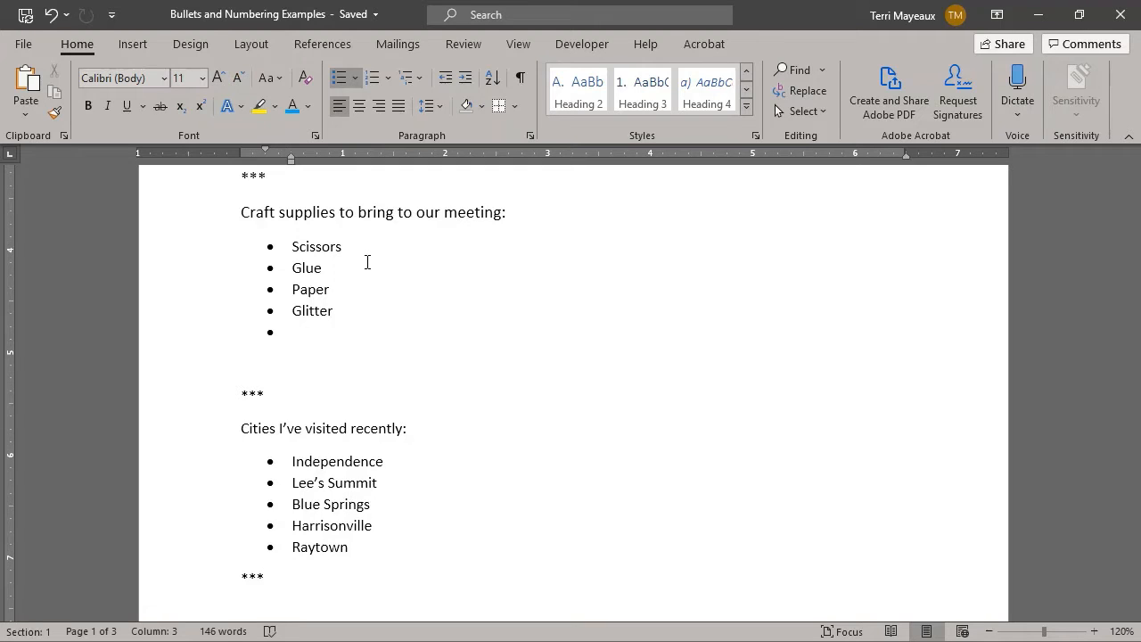
key("Return")
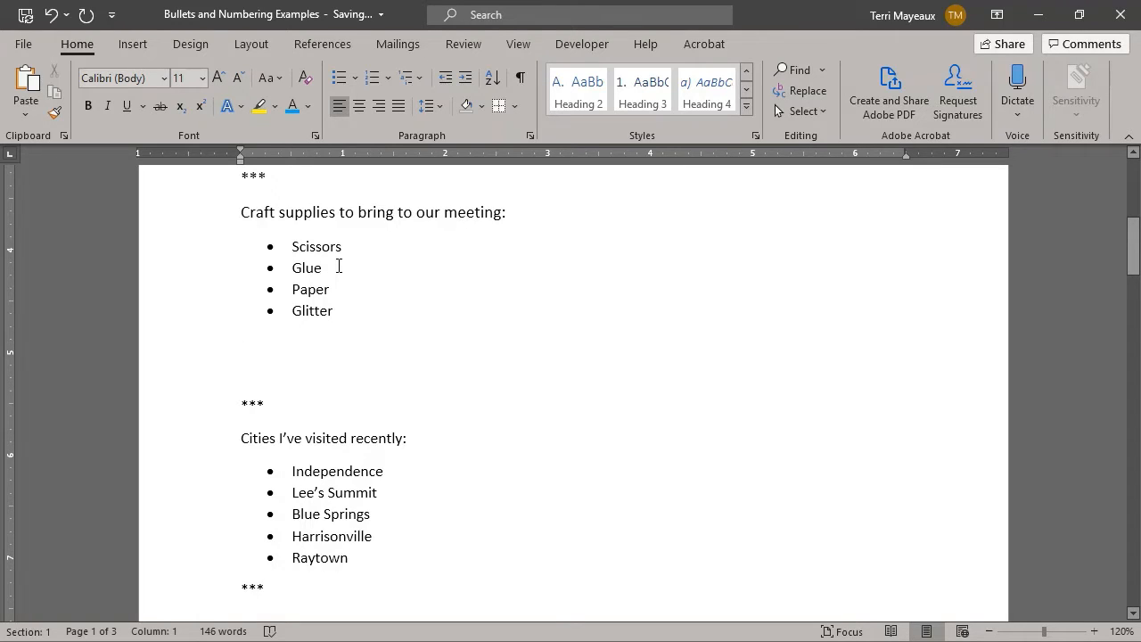
- Insert a Markers bullet directly after Glue in the craft supplies list
left_click(338, 265)
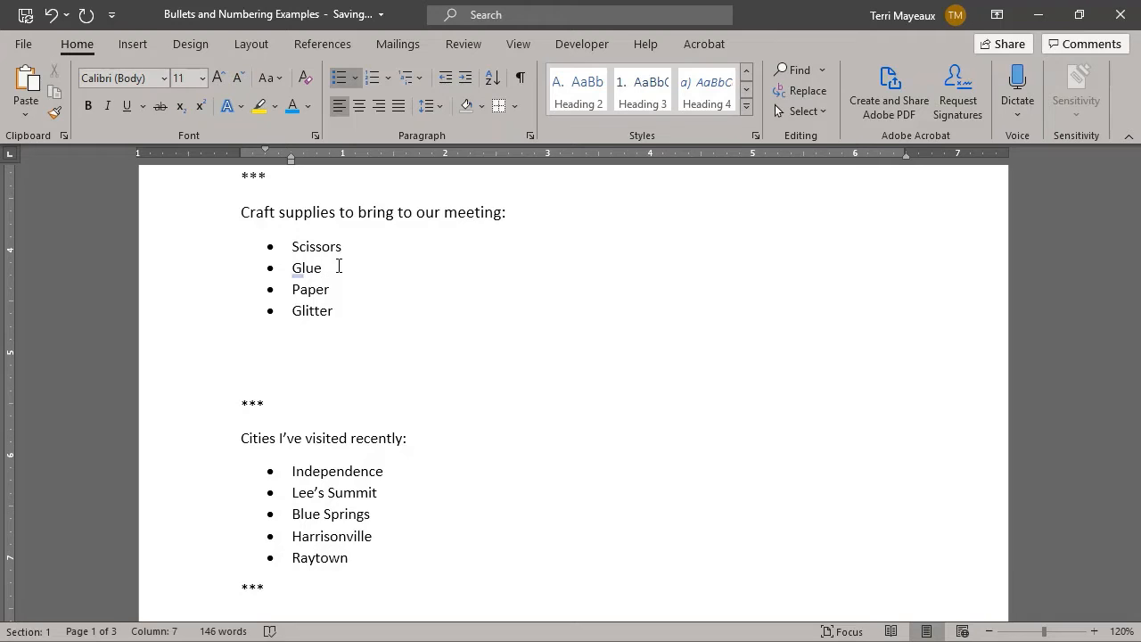
key("Return")
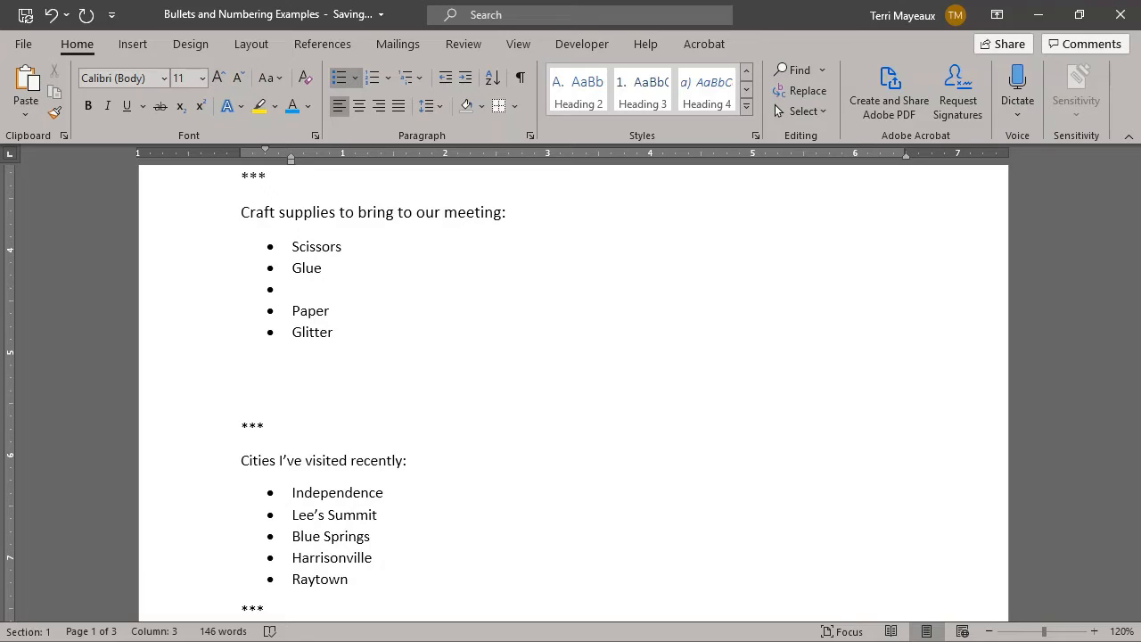
type("Marker")
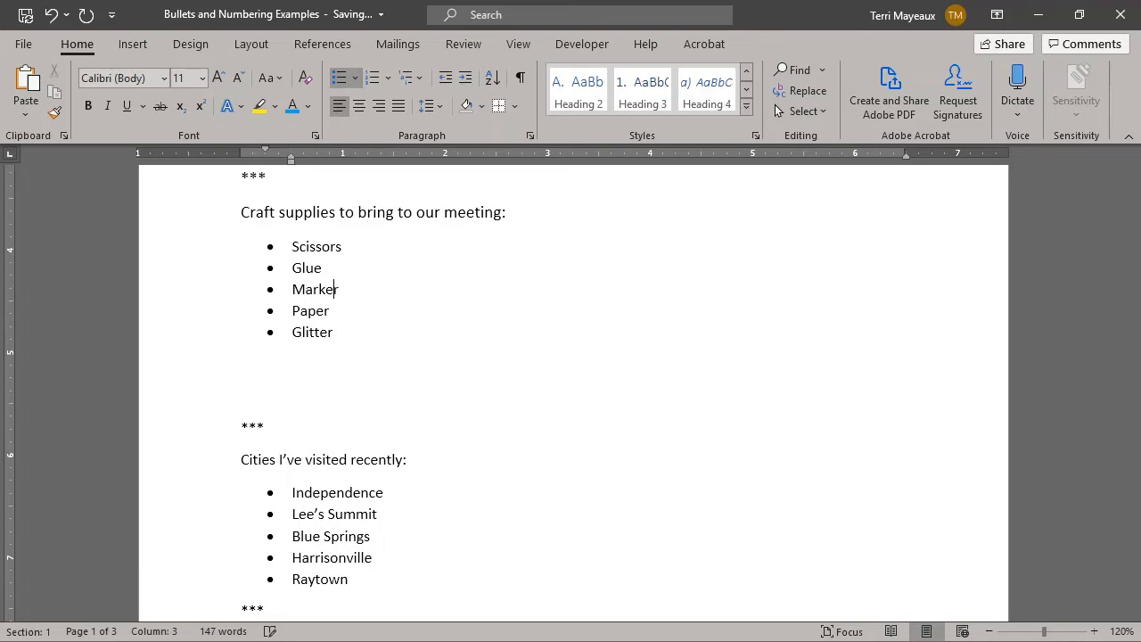
type("s")
- Add a Ruler bullet after Glitter in the craft supplies list and end the list there
left_click(338, 333)
key("Return")
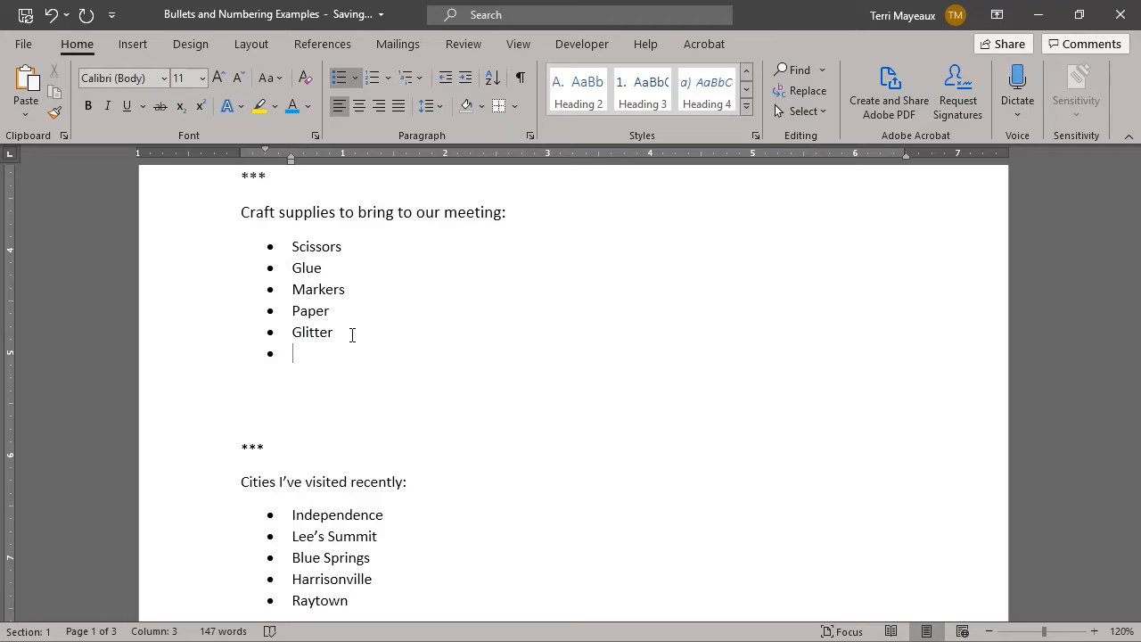
type("Ruler")
key("Return")
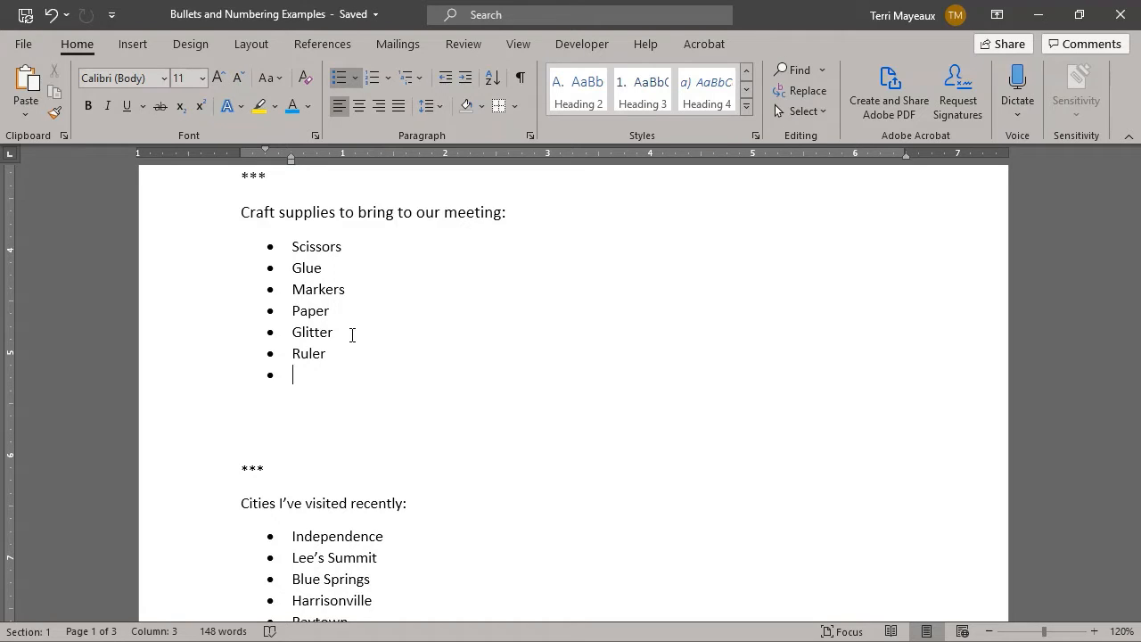
key("Return")
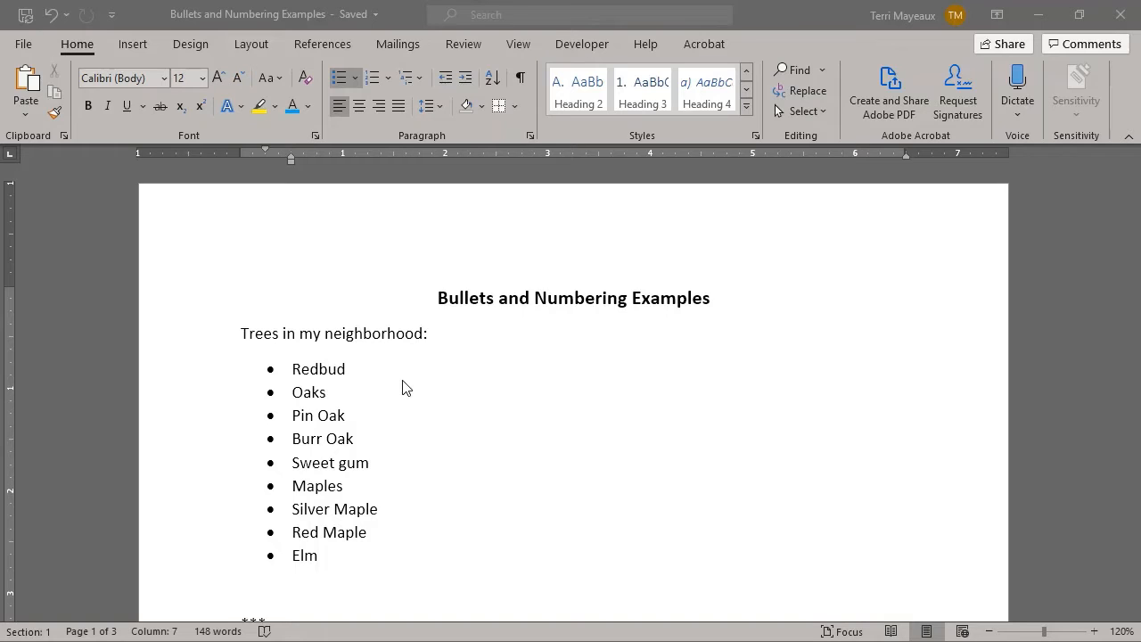
- Start defining a new symbol bullet for the tree list from Redbud through Elm
left_click(296, 372)
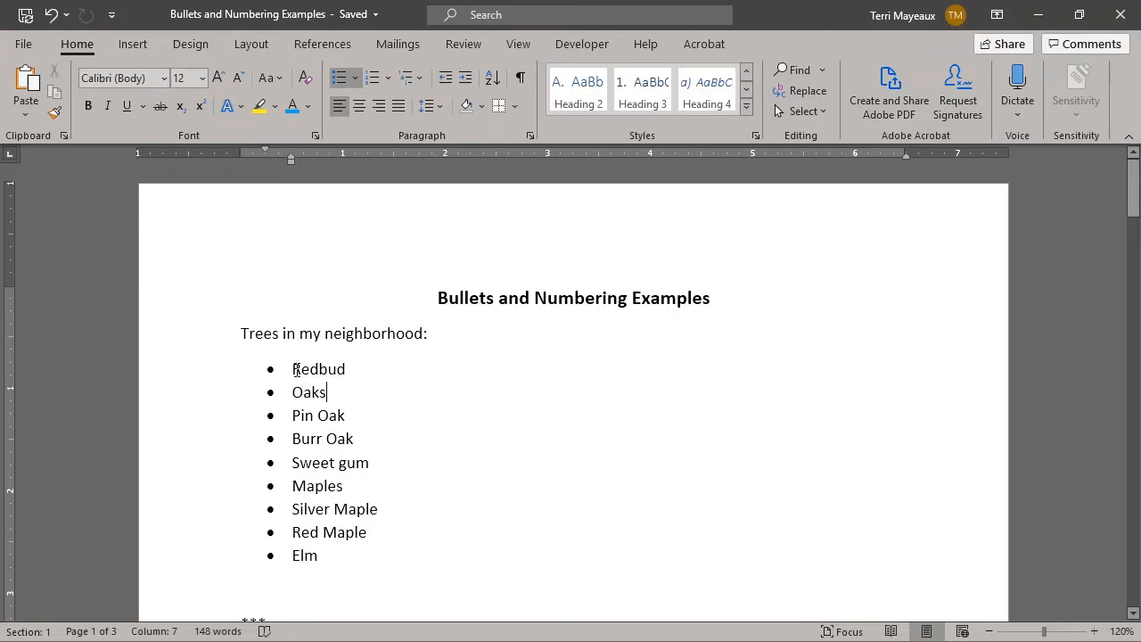
left_click_drag(294, 372, 365, 546)
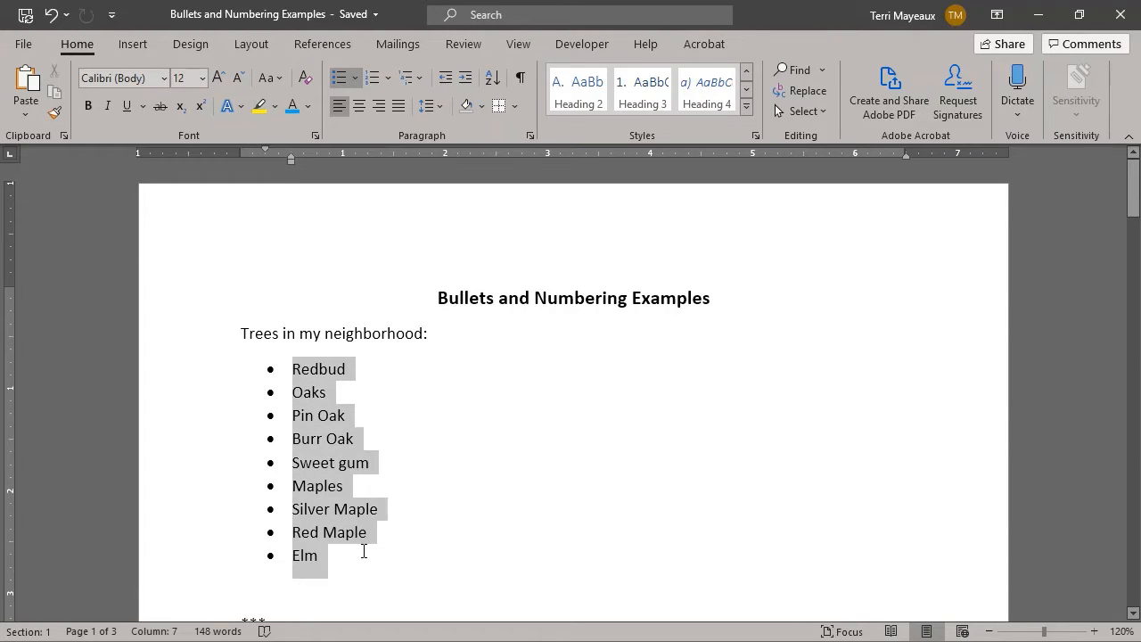
left_click(356, 82)
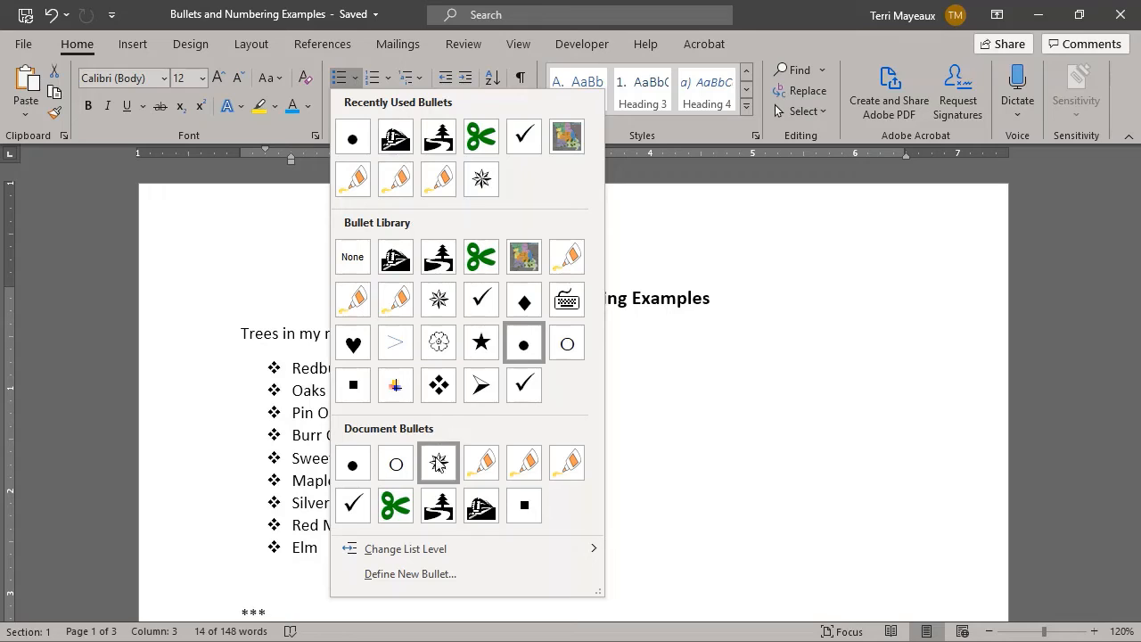
left_click(431, 573)
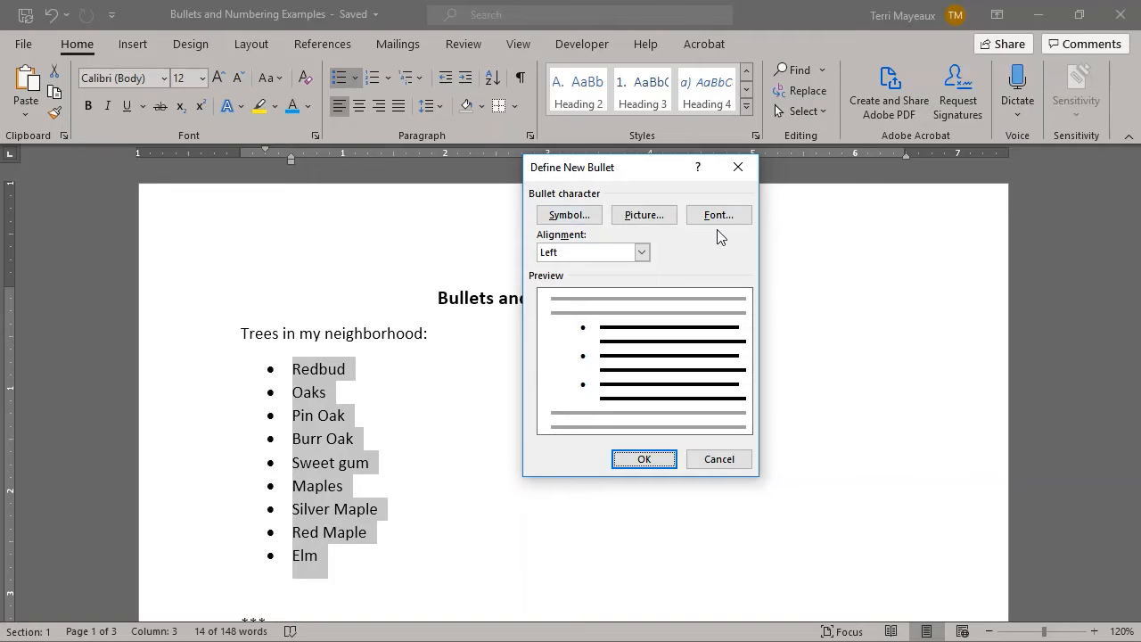
left_click(585, 218)
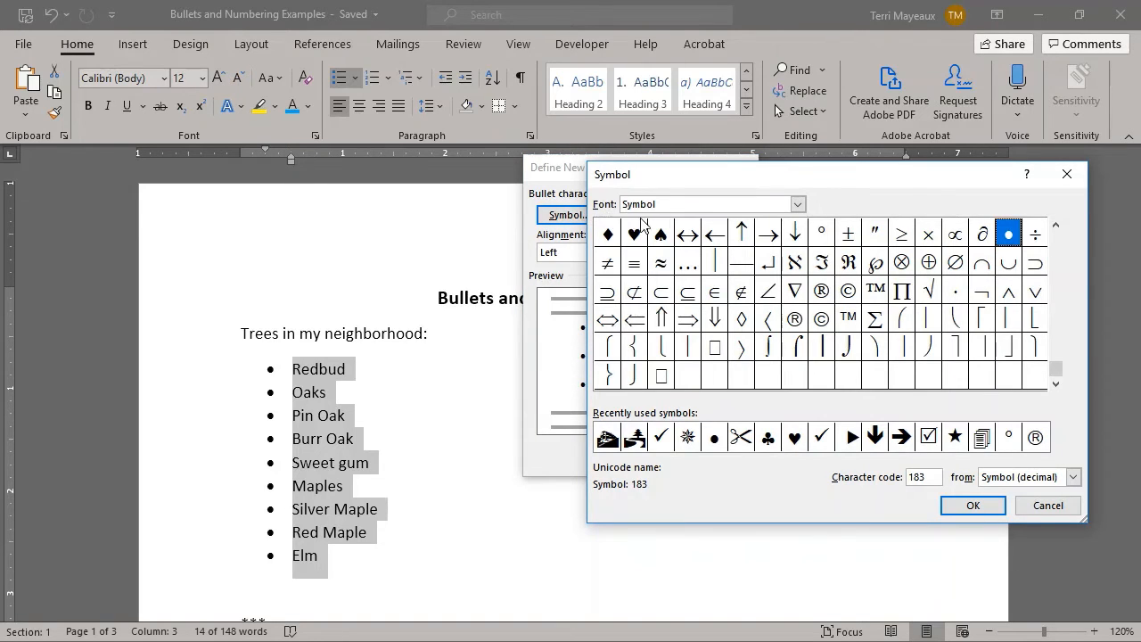
- Look through the characters of the Symbol font for a suitable bullet
left_click_drag(1053, 376, 1049, 236)
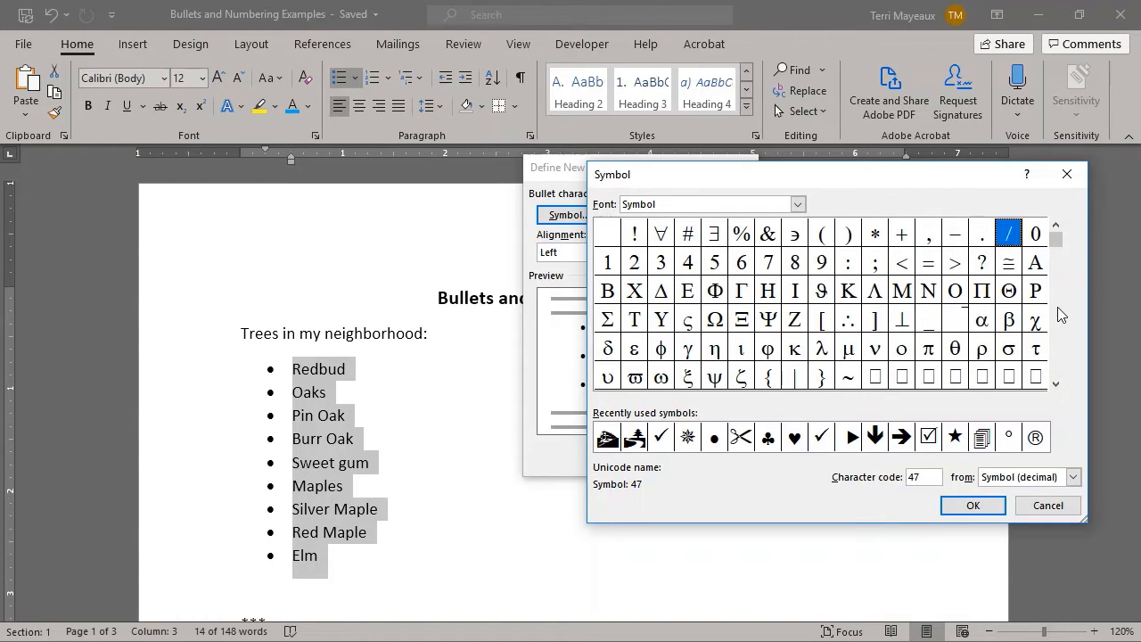
left_click(1055, 385)
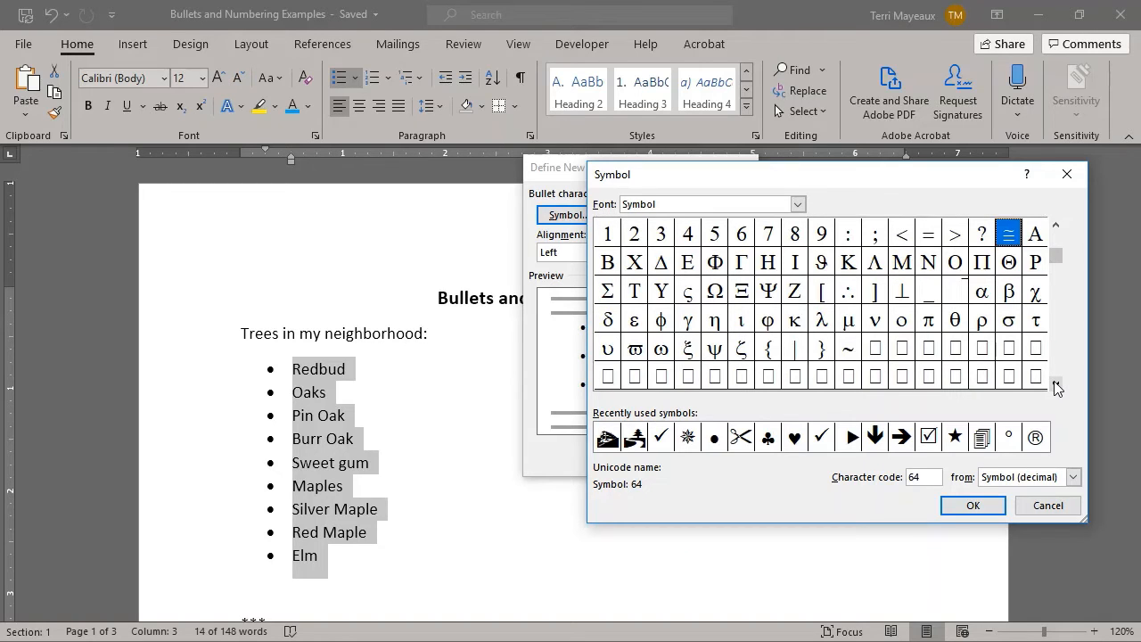
left_click(1056, 385)
left_click(1055, 385)
left_click(1055, 385)
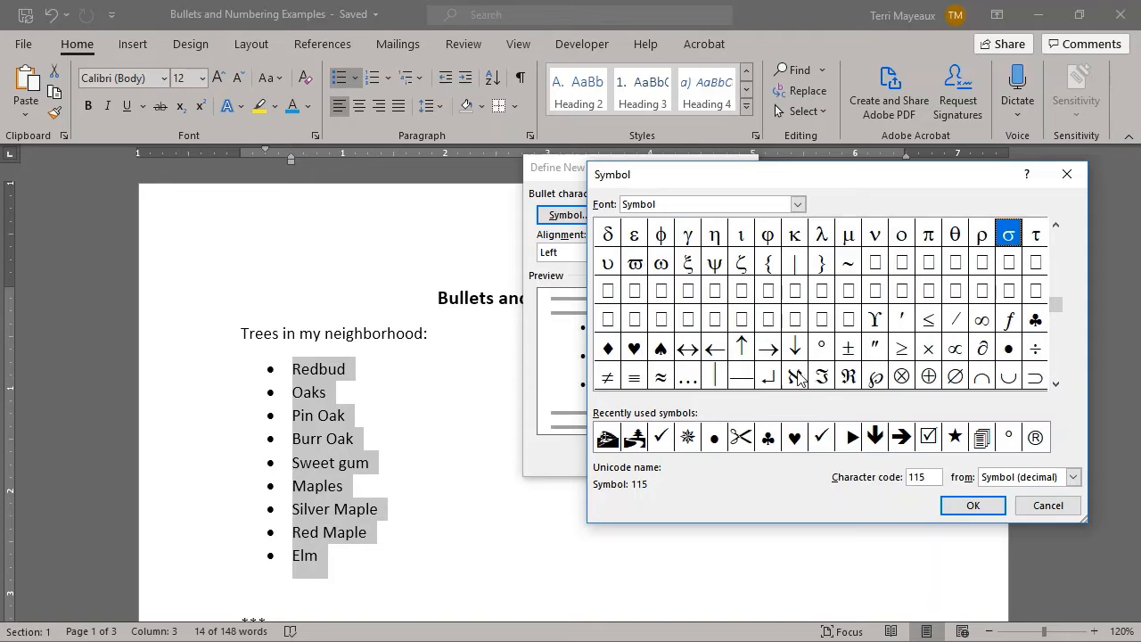
left_click(1055, 385)
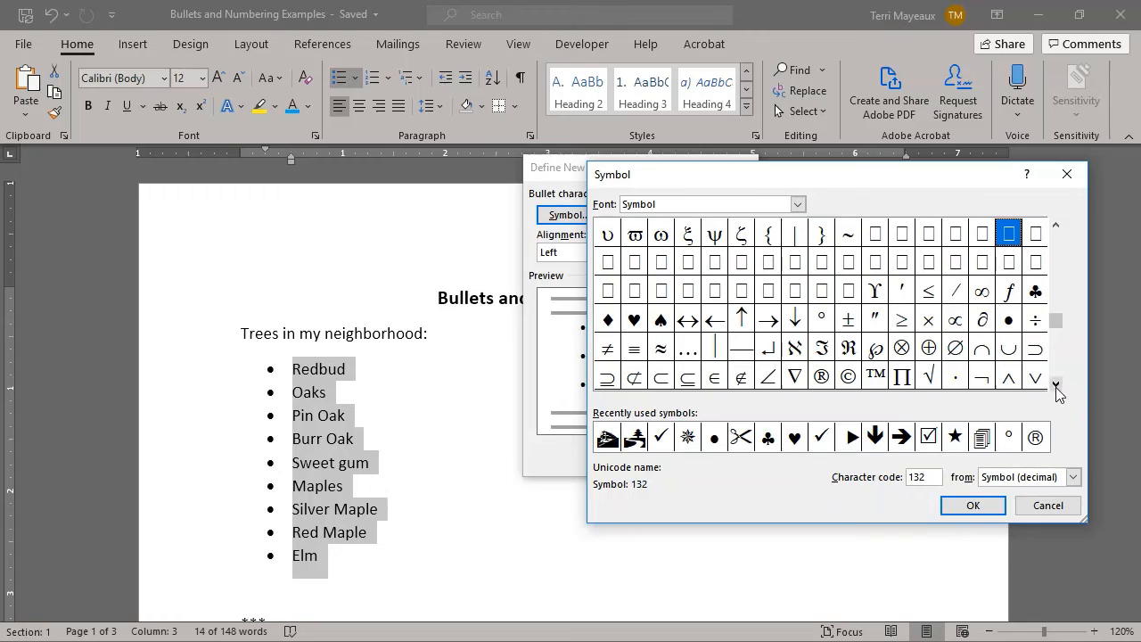
left_click(1055, 385)
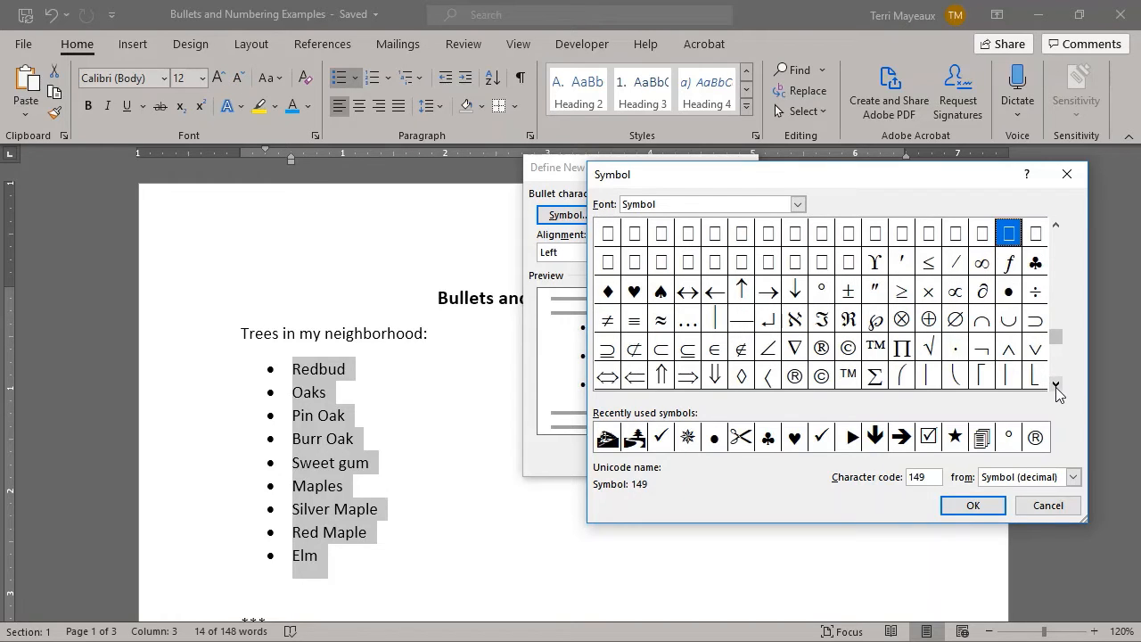
left_click(1055, 385)
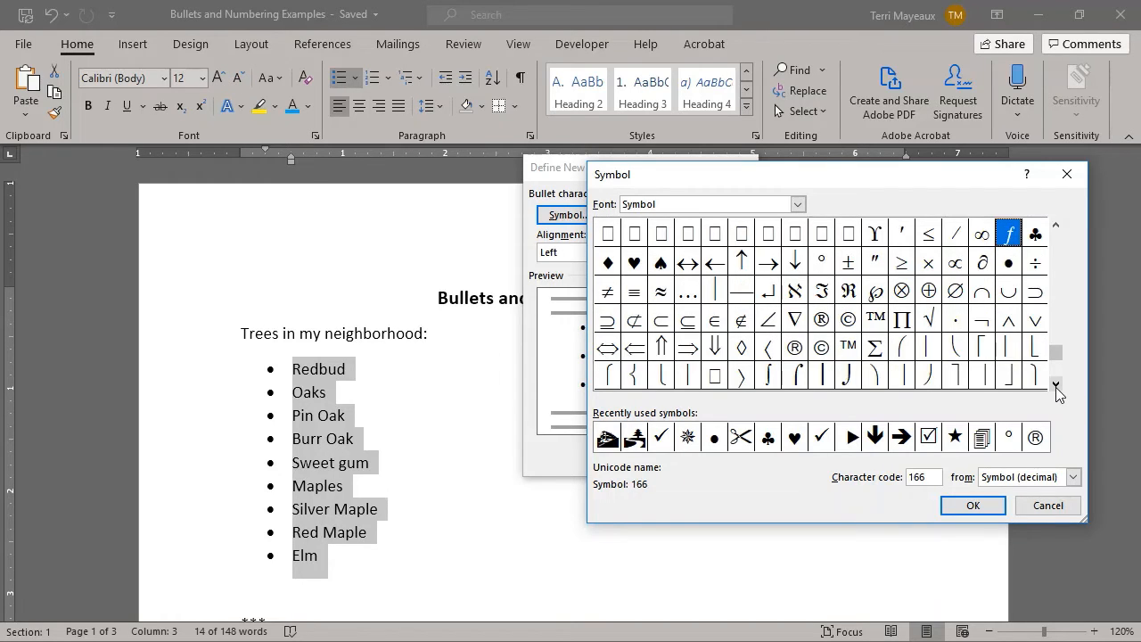
left_click(1055, 385)
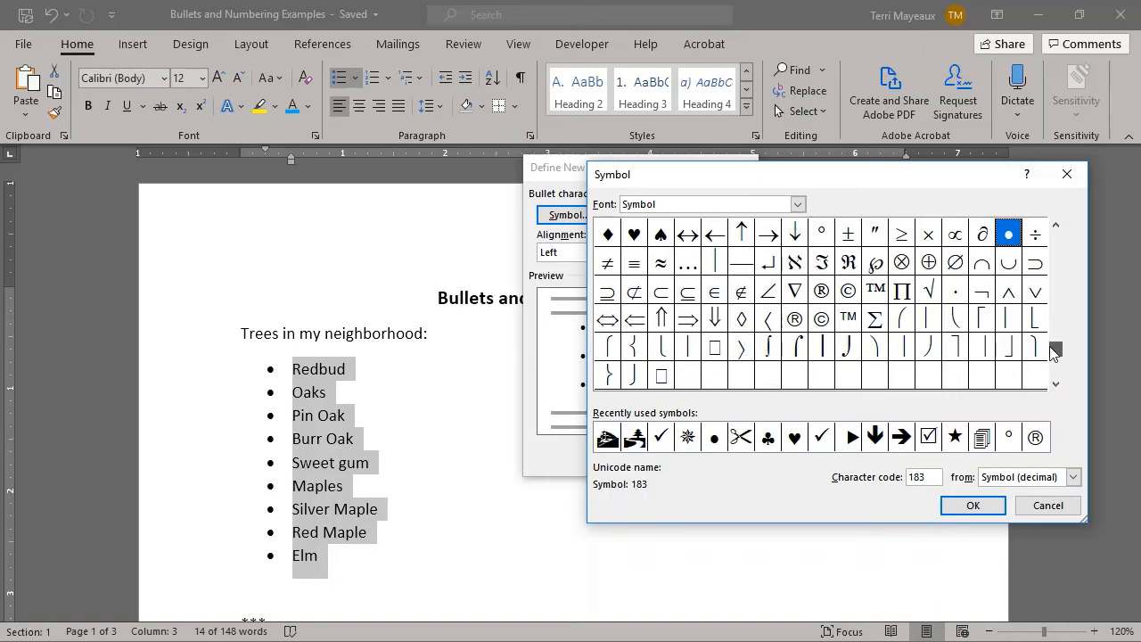
left_click_drag(1052, 365, 1052, 234)
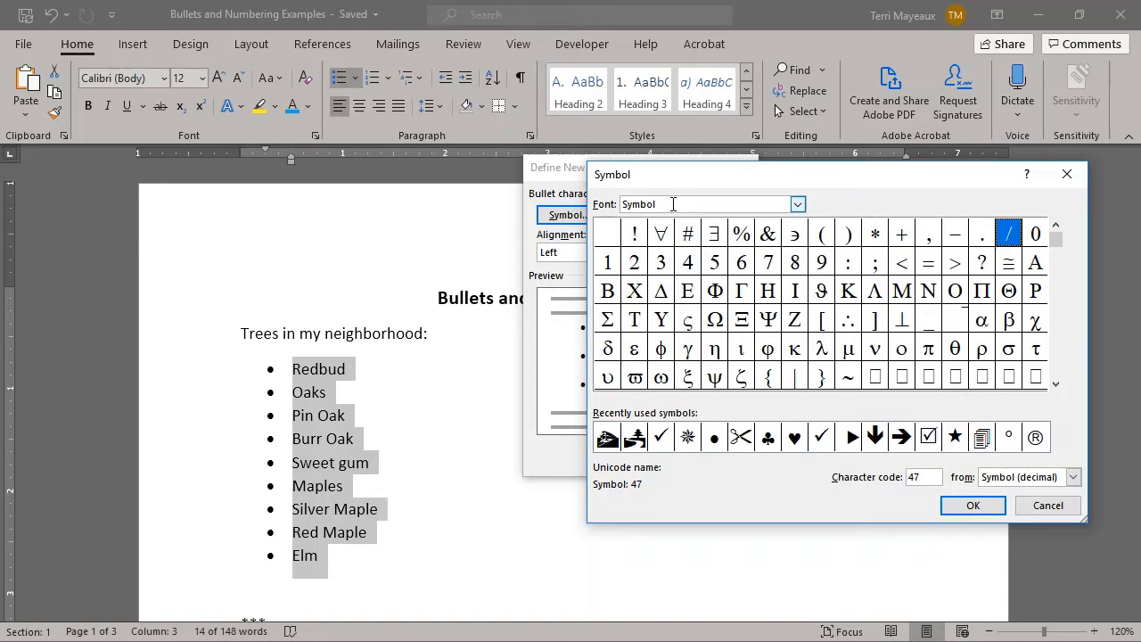
- Choose the Webdings tree-and-stream character, code 80, as the new bullet and apply it to the tree list
left_click(797, 205)
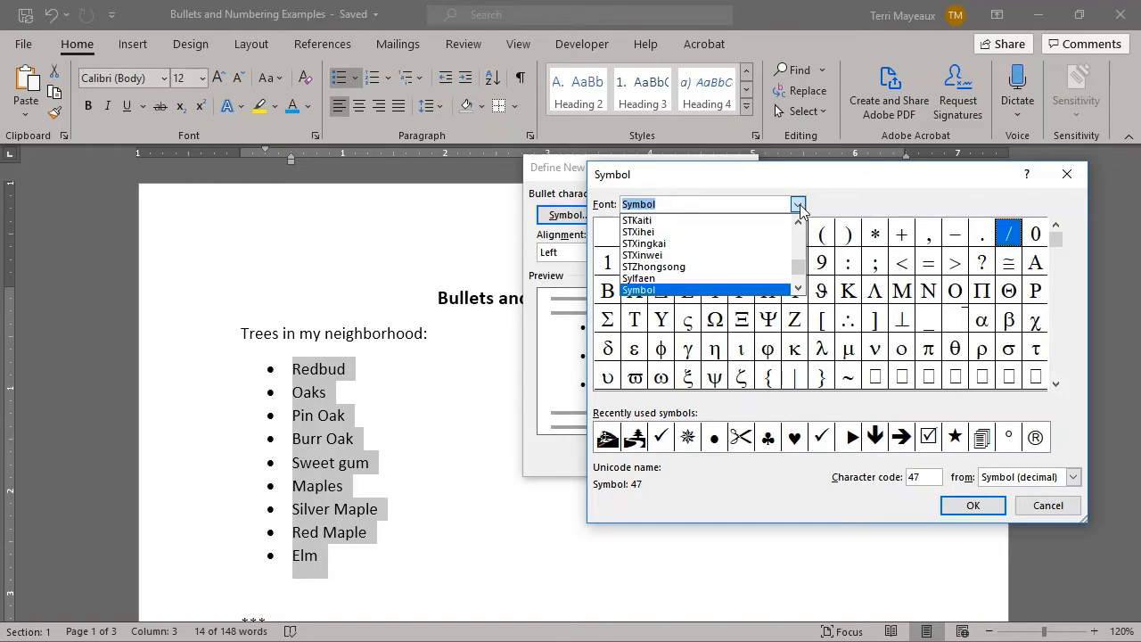
type("w")
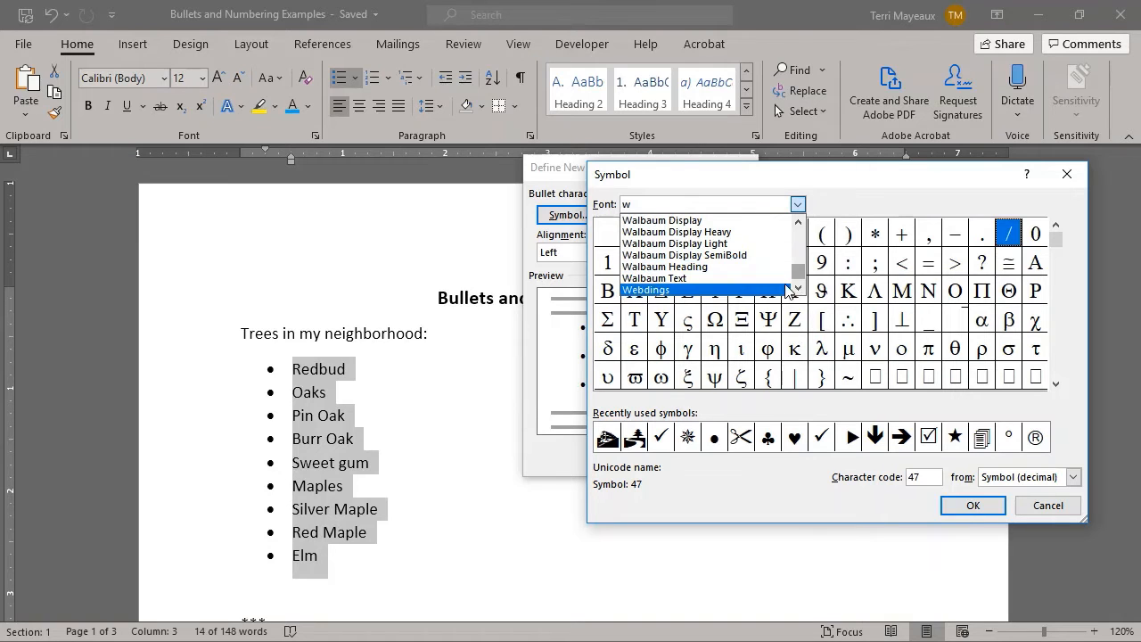
left_click(681, 290)
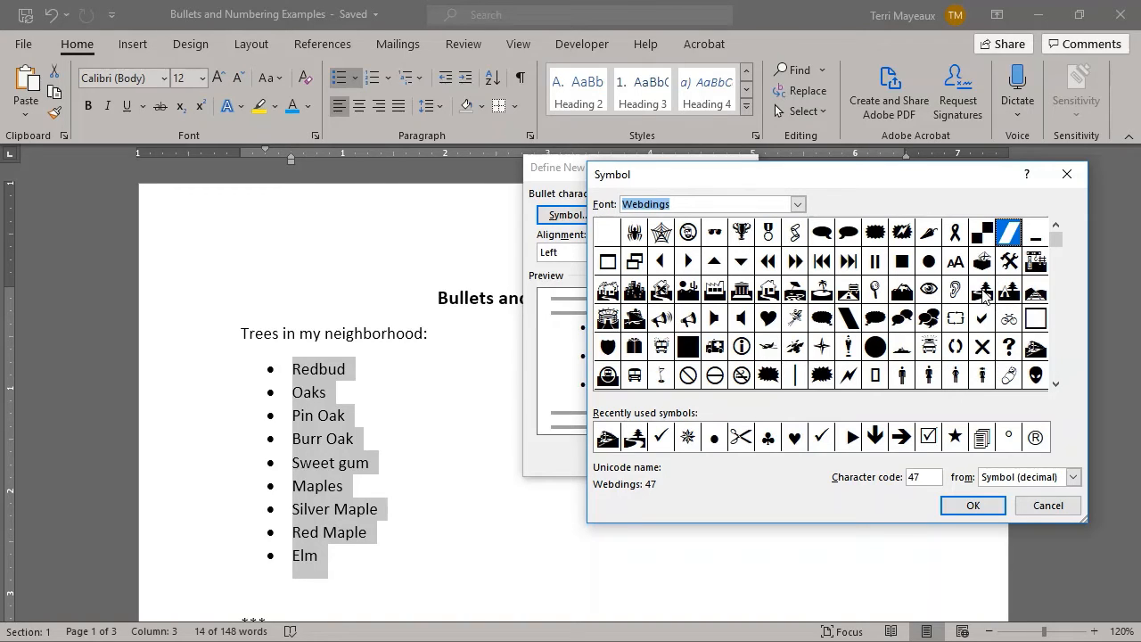
left_click(981, 291)
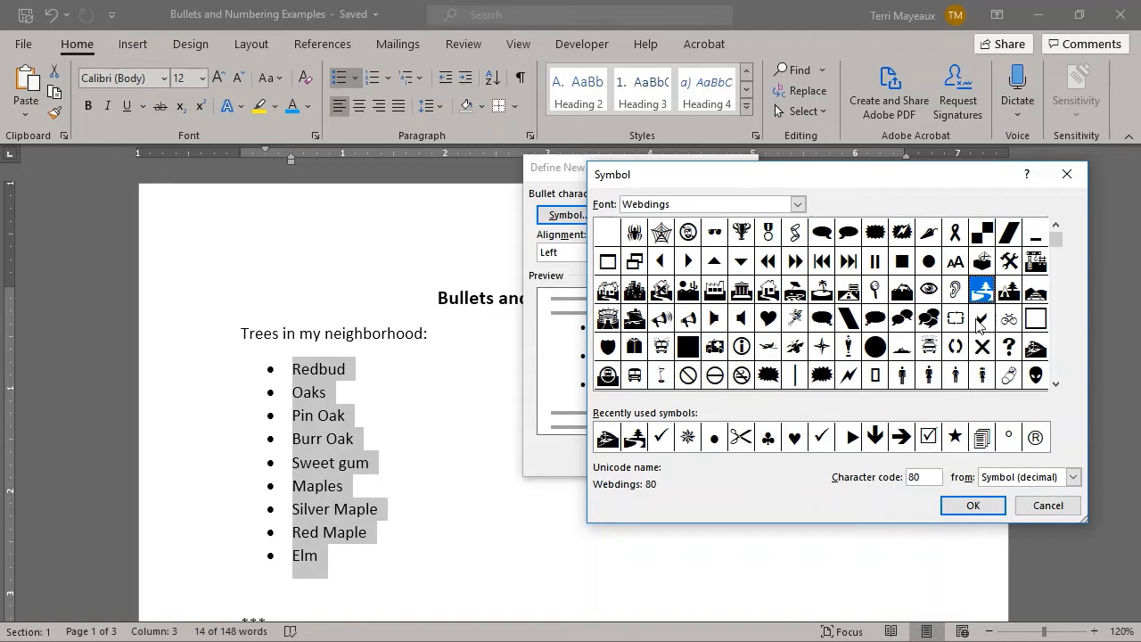
left_click(971, 505)
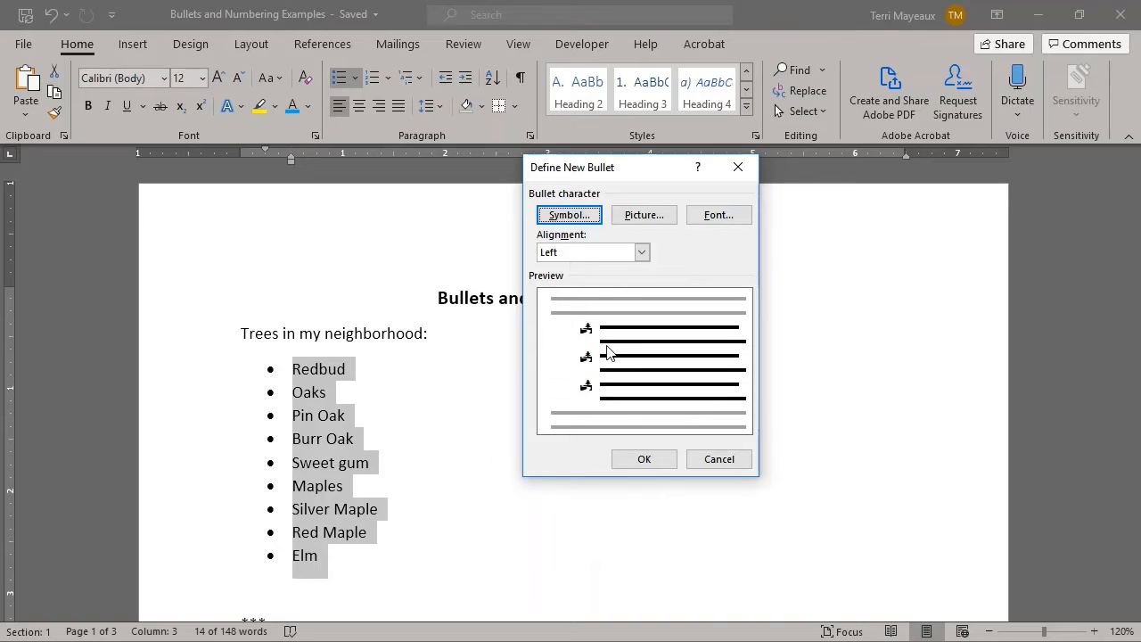
left_click(644, 460)
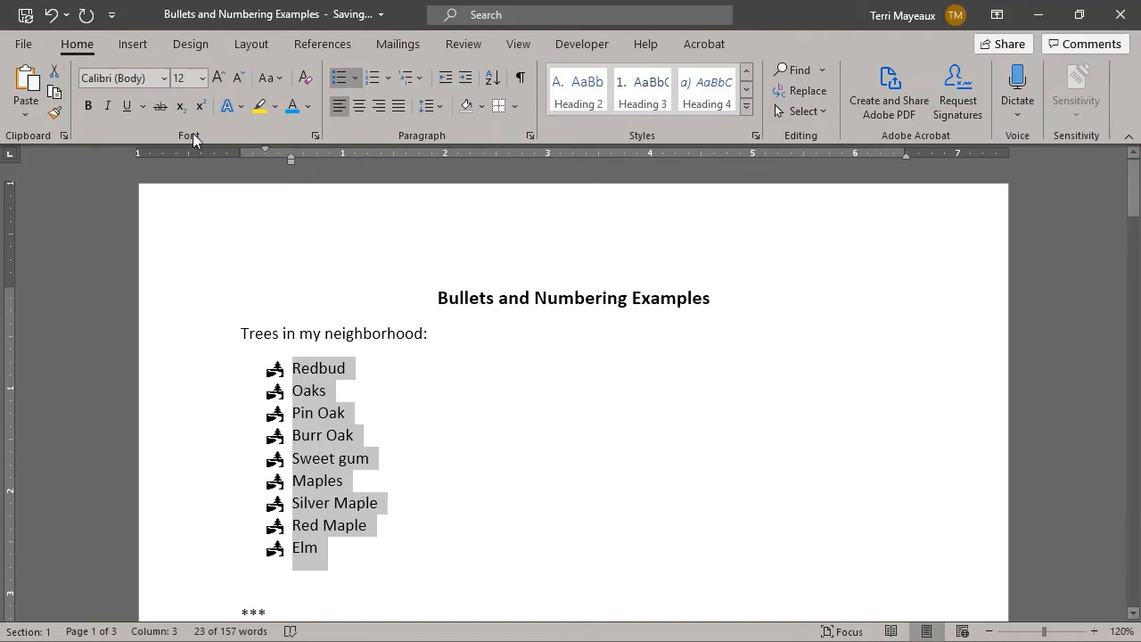
- Set the font size of the tree list from Redbud through Elm to 14
left_click(202, 80)
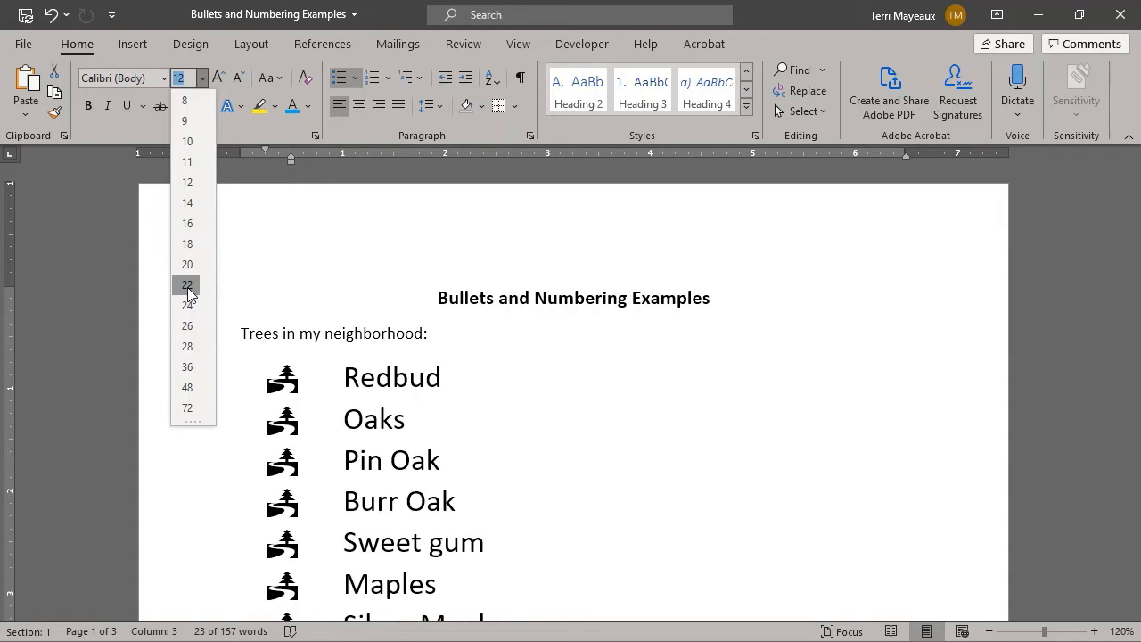
left_click(196, 199)
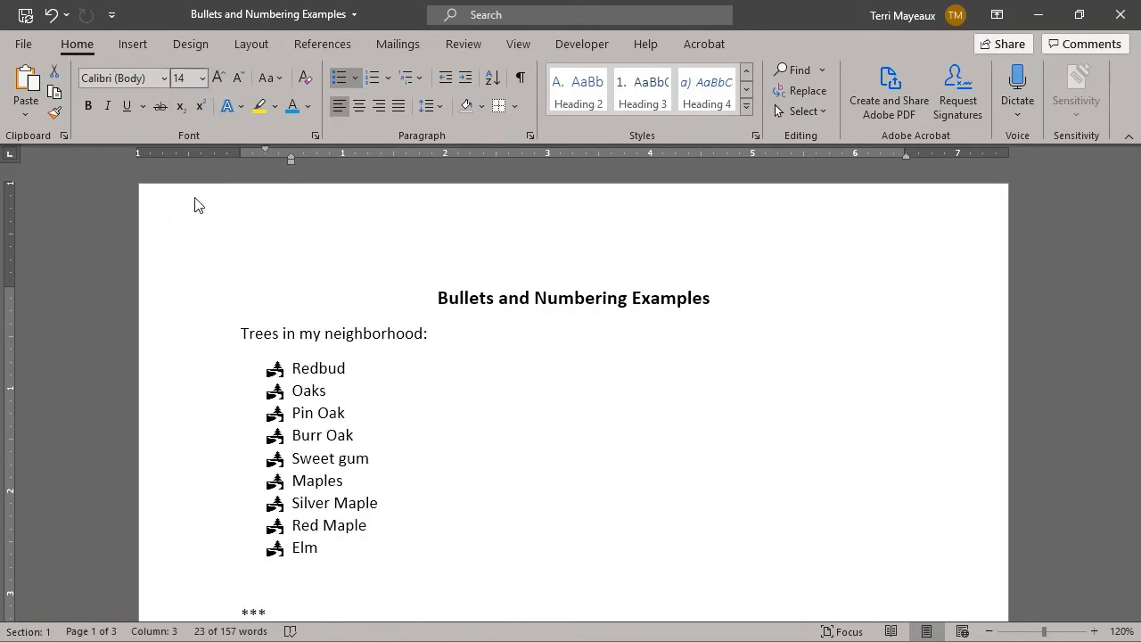
left_click(463, 381)
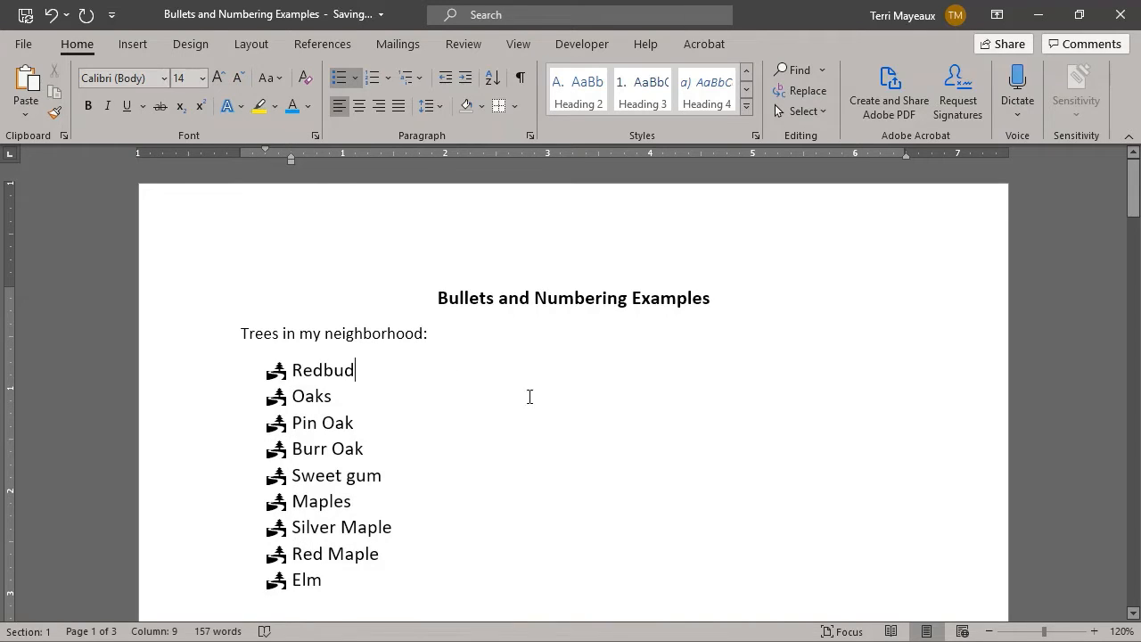
- Start defining a new bullet for the craft supplies list from Scissors through Ruler
left_click_drag(1132, 205, 1110, 266)
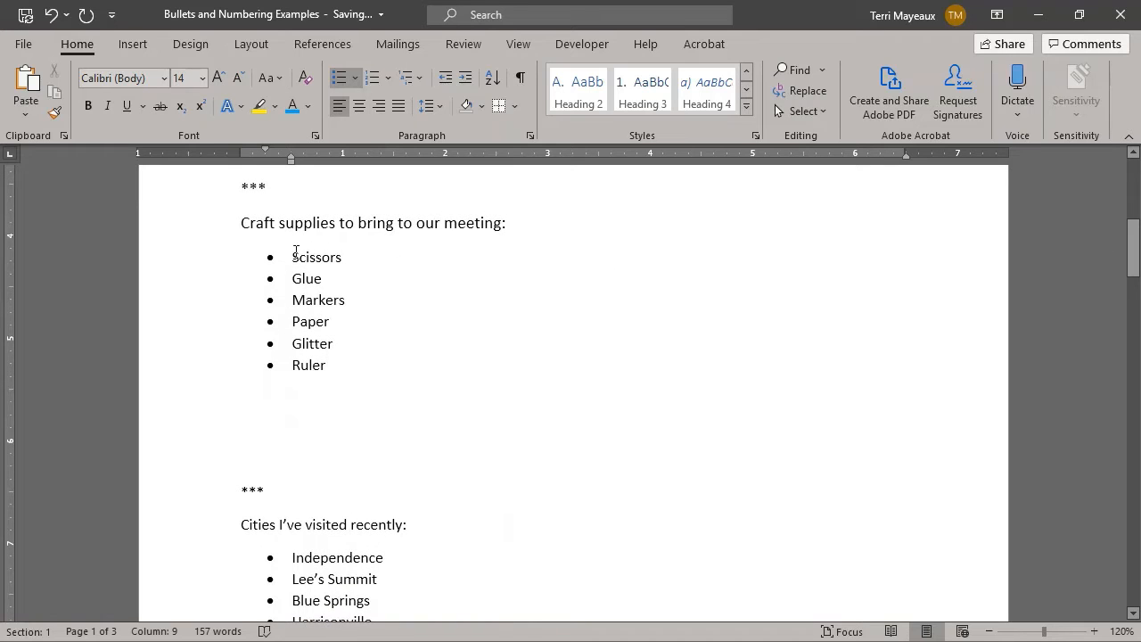
left_click_drag(294, 249, 359, 364)
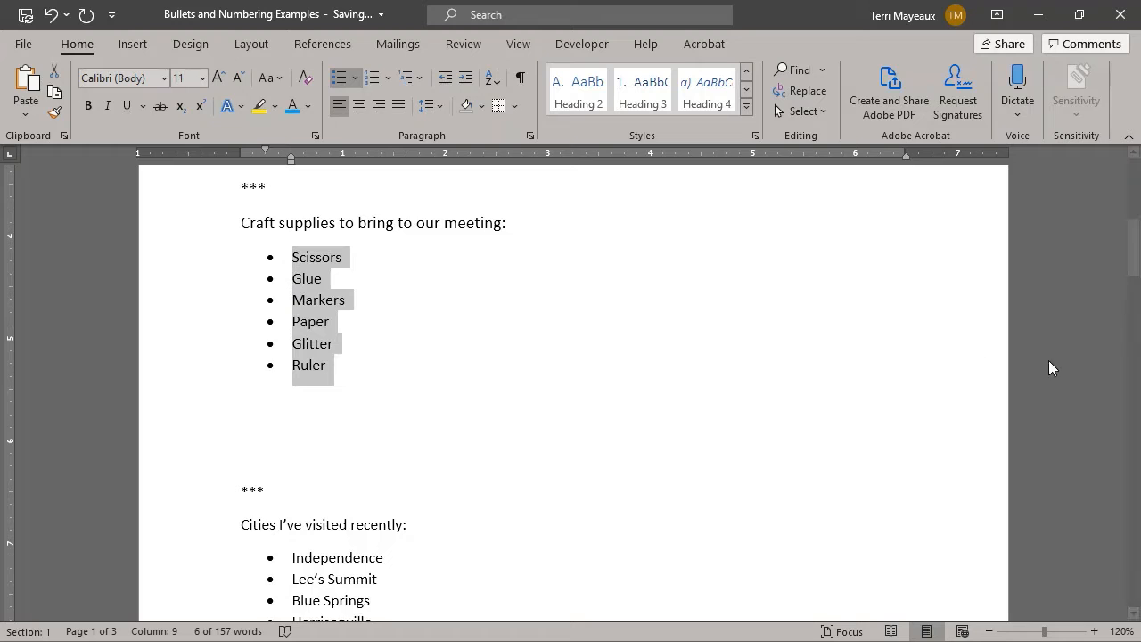
left_click(357, 78)
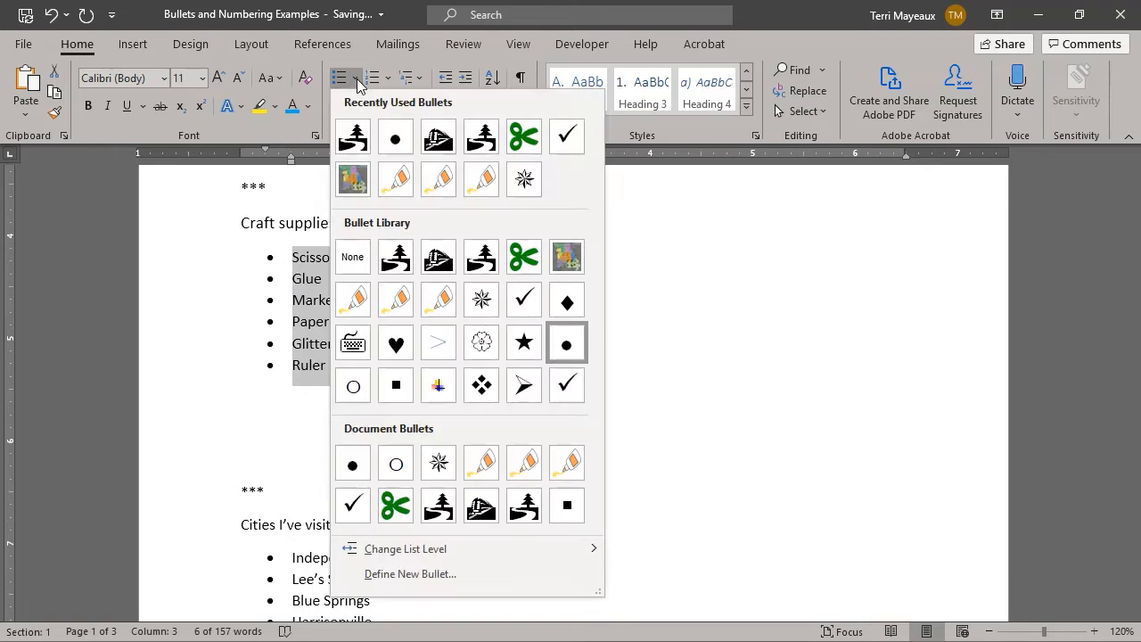
left_click(410, 574)
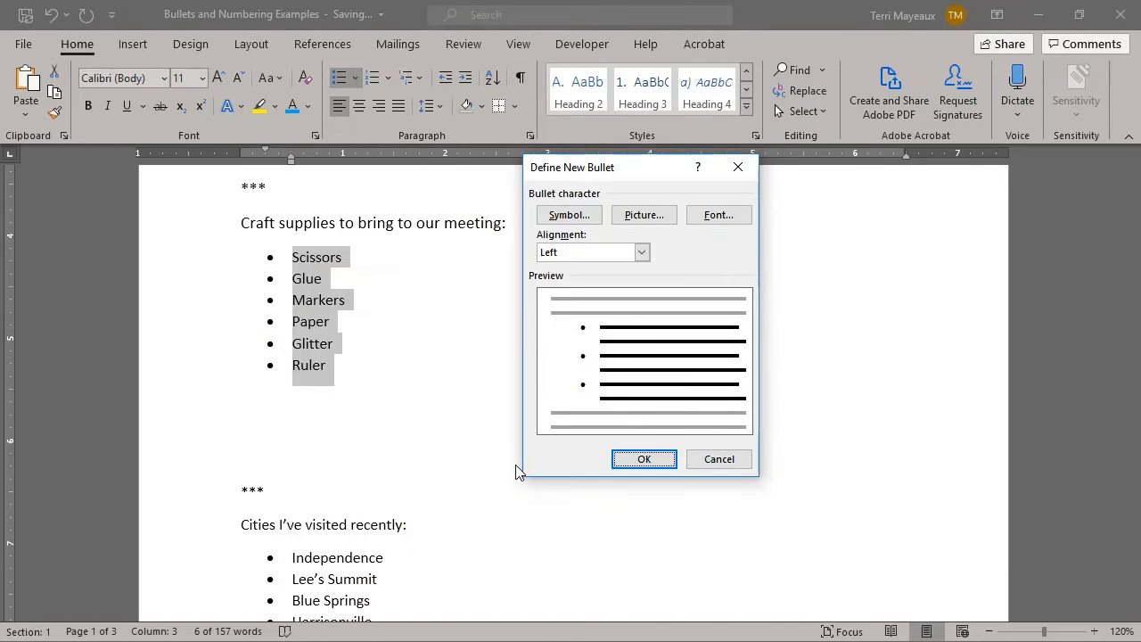
- Look through the Webdings and Wingdings entries in the symbol fonts, and leave the symbol selection without choosing a character
left_click(585, 218)
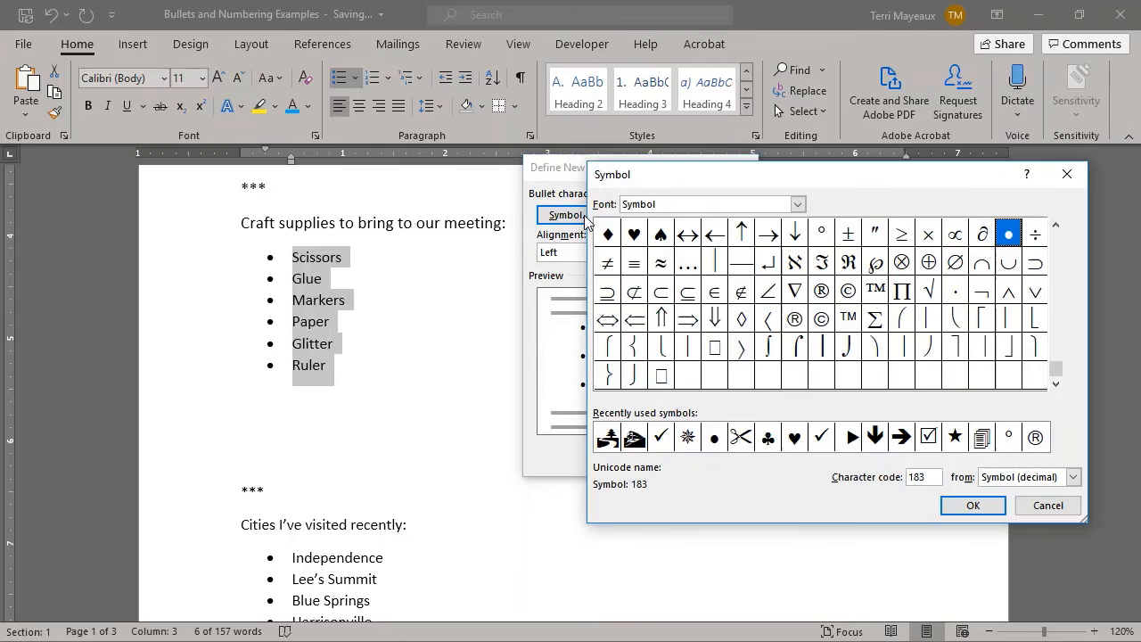
left_click(796, 209)
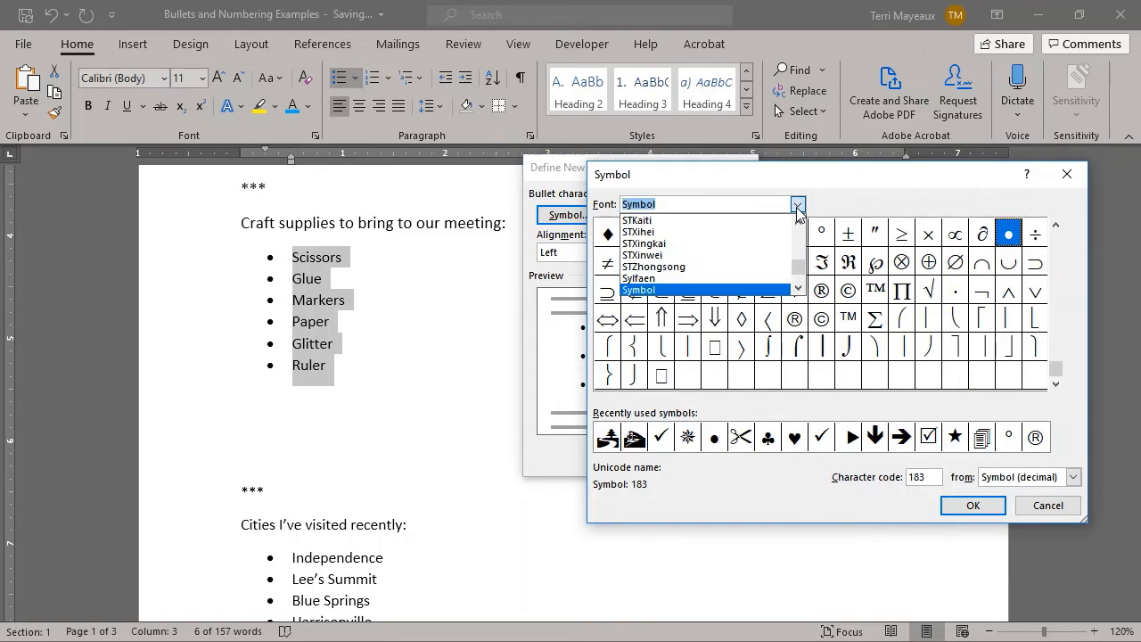
type("w")
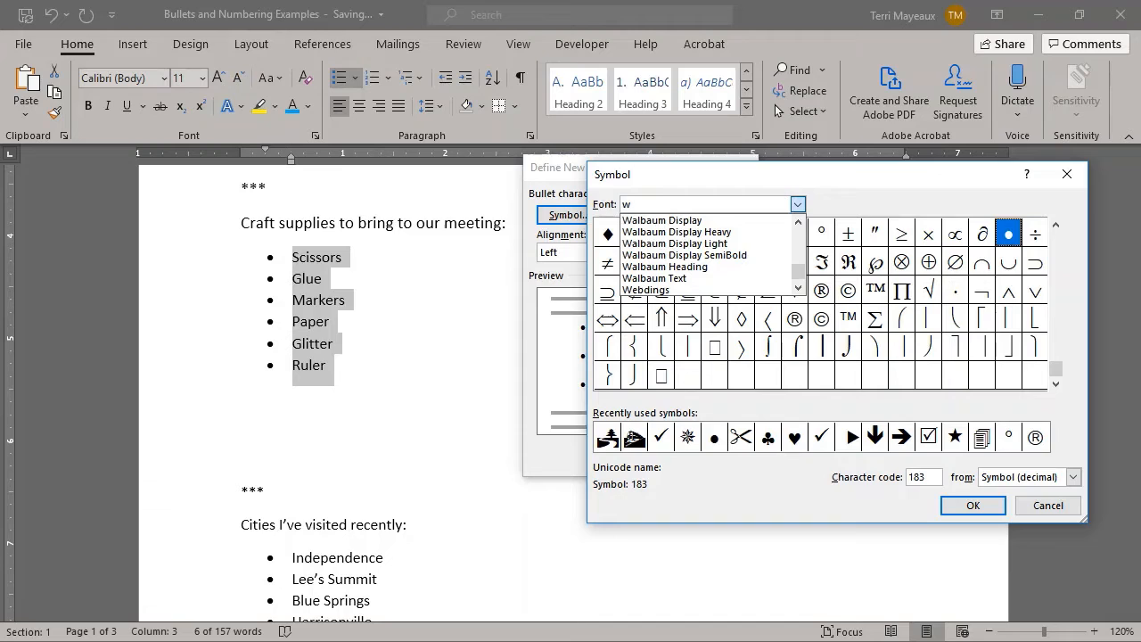
left_click(798, 288)
left_click(797, 287)
left_click(798, 288)
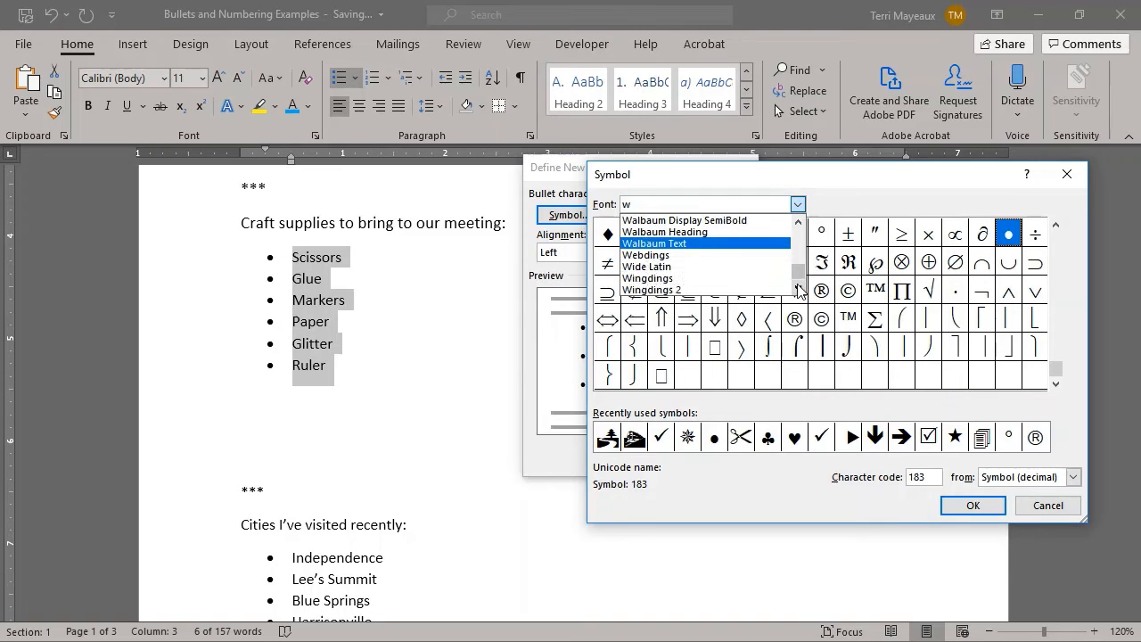
left_click(798, 288)
left_click(798, 288)
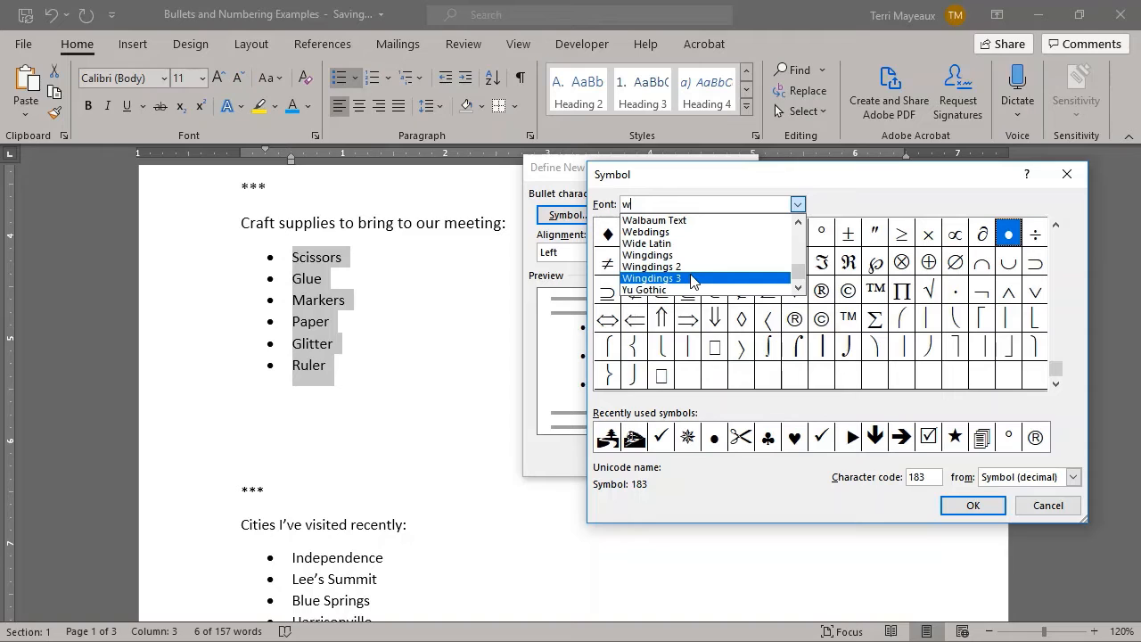
left_click(1041, 506)
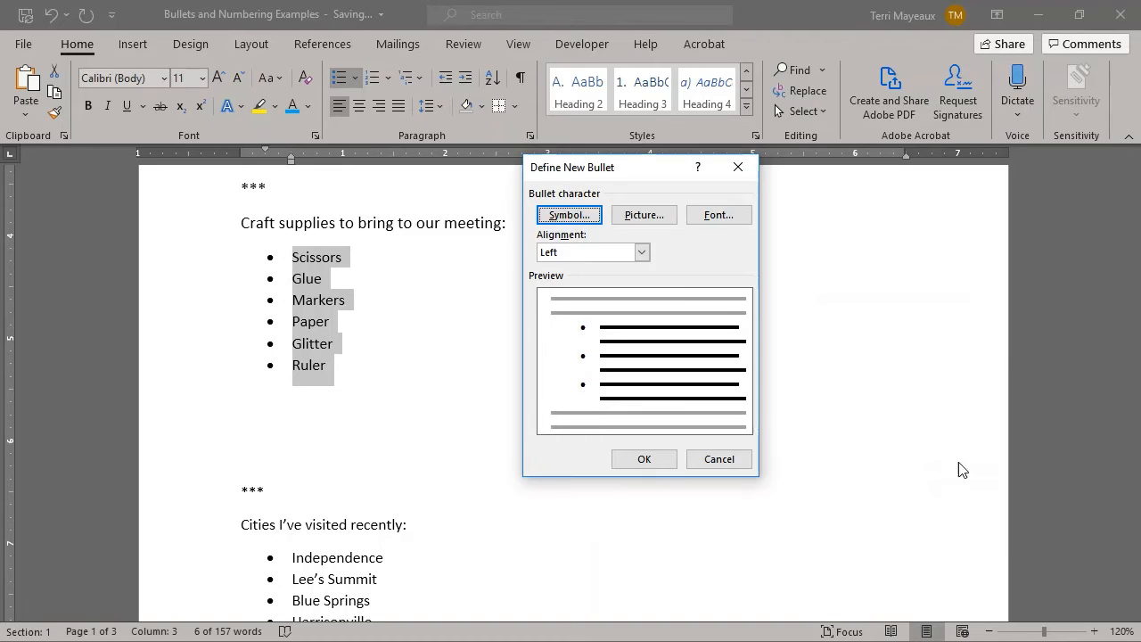
- Search Bing images for "scissors" to use as a picture bullet
left_click(651, 220)
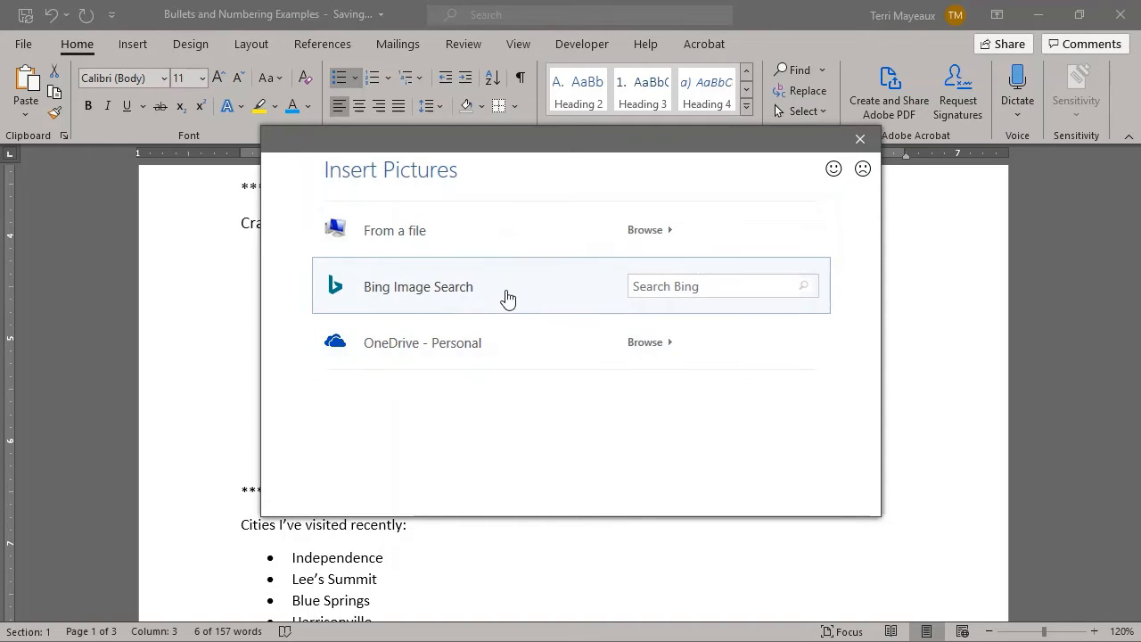
left_click(648, 287)
type("scissors")
key("Return")
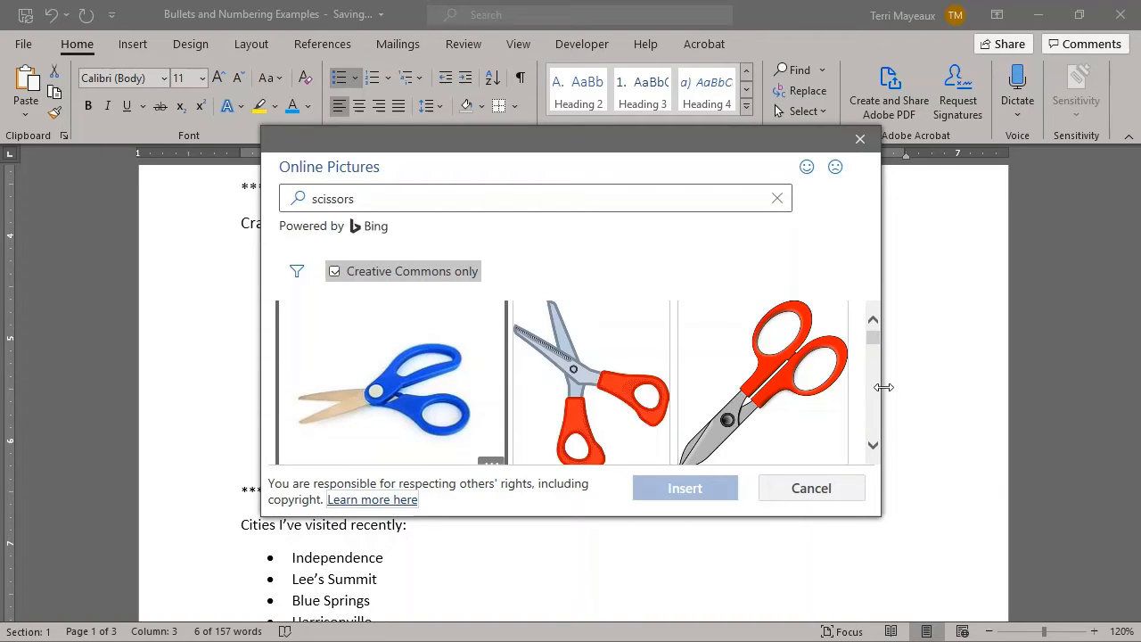
- Apply the blue-handled scissors picture as the bullet for the craft supplies list and set the list's font size to 16
left_click_drag(873, 448, 872, 449)
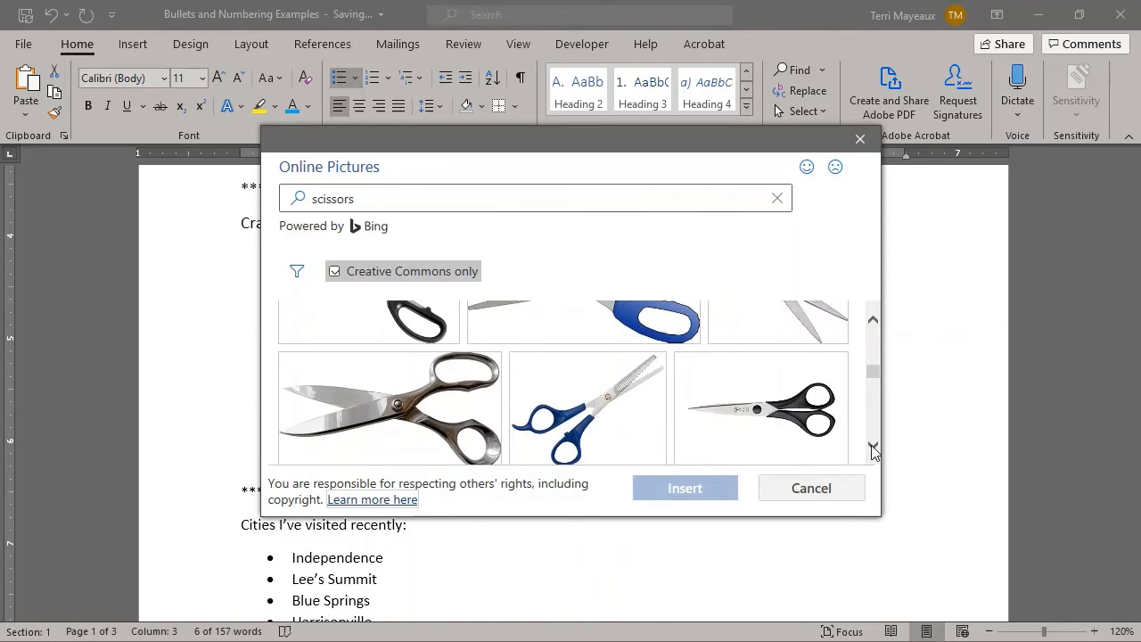
left_click_drag(870, 321, 870, 321)
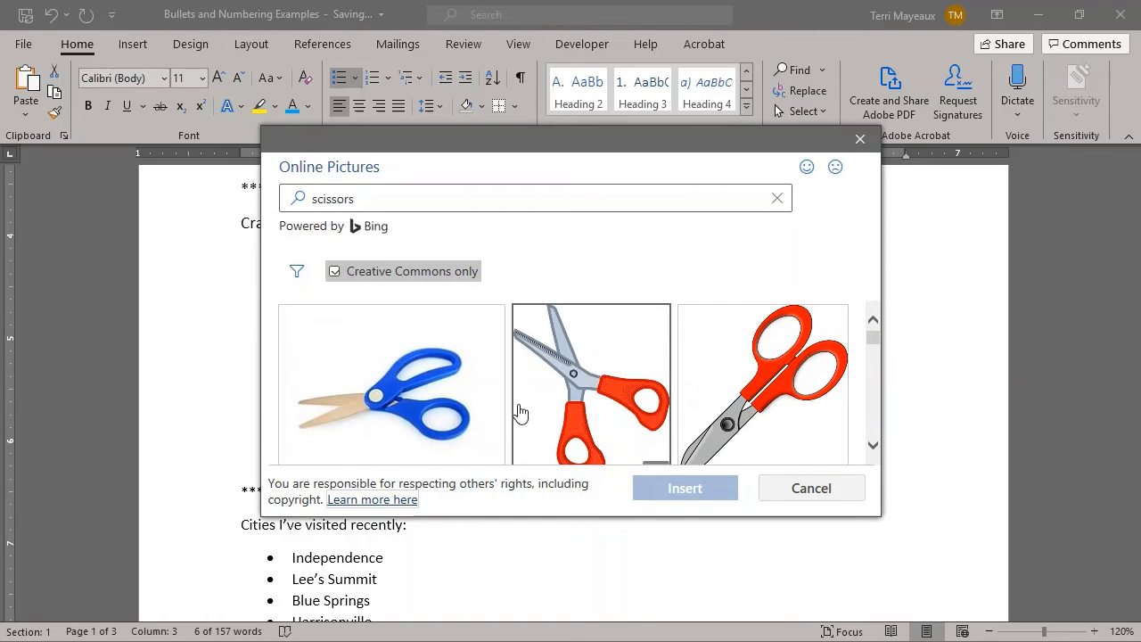
left_click(412, 398)
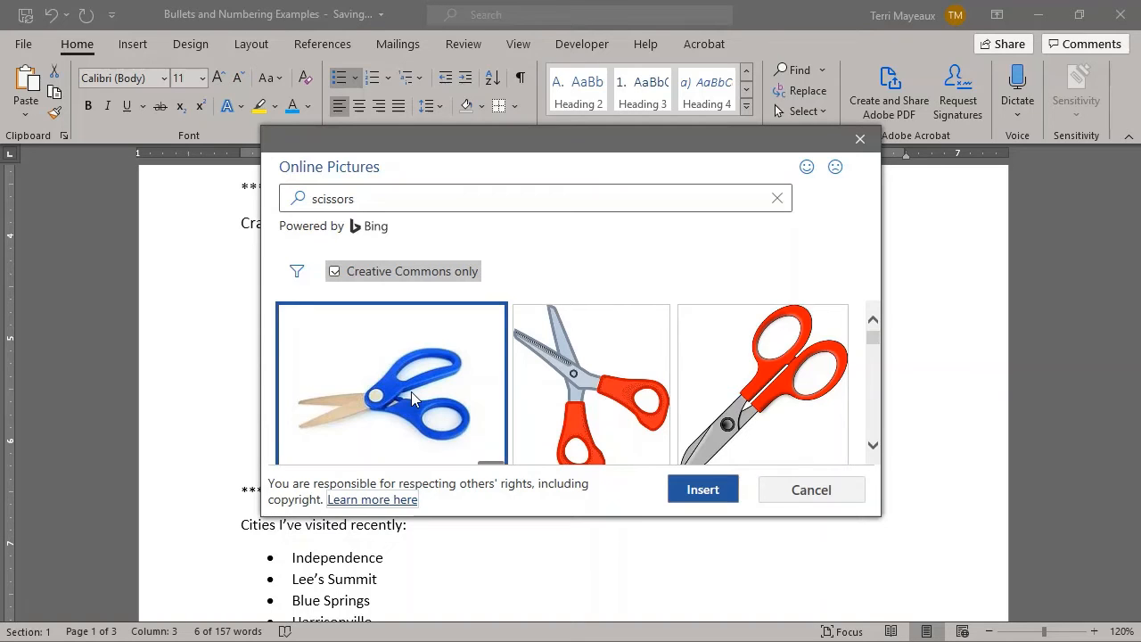
left_click(702, 502)
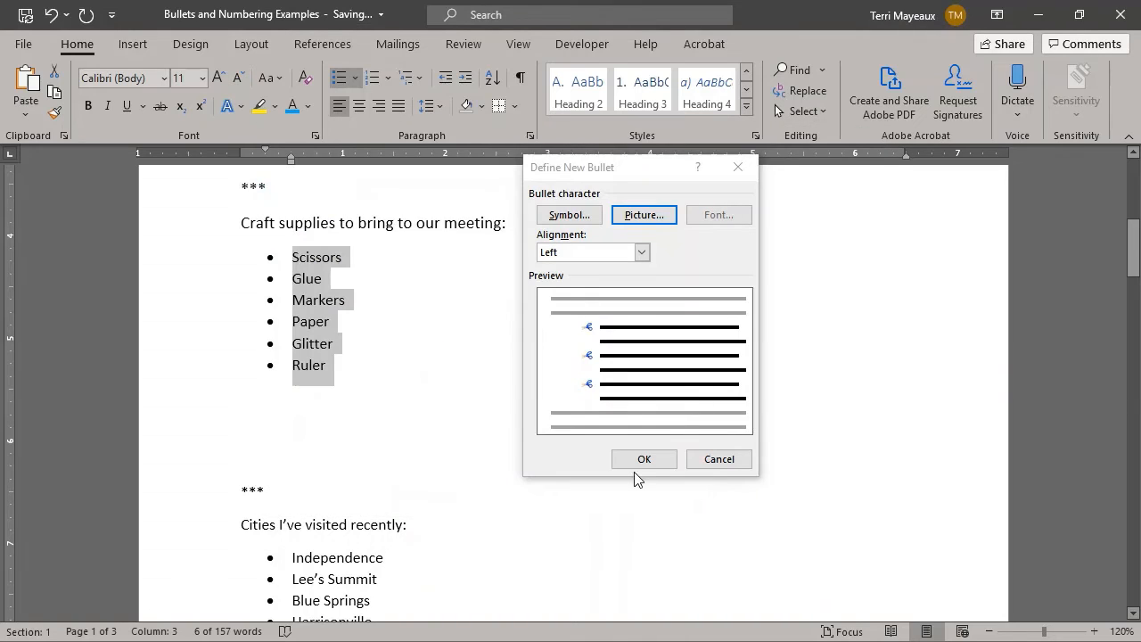
left_click(634, 459)
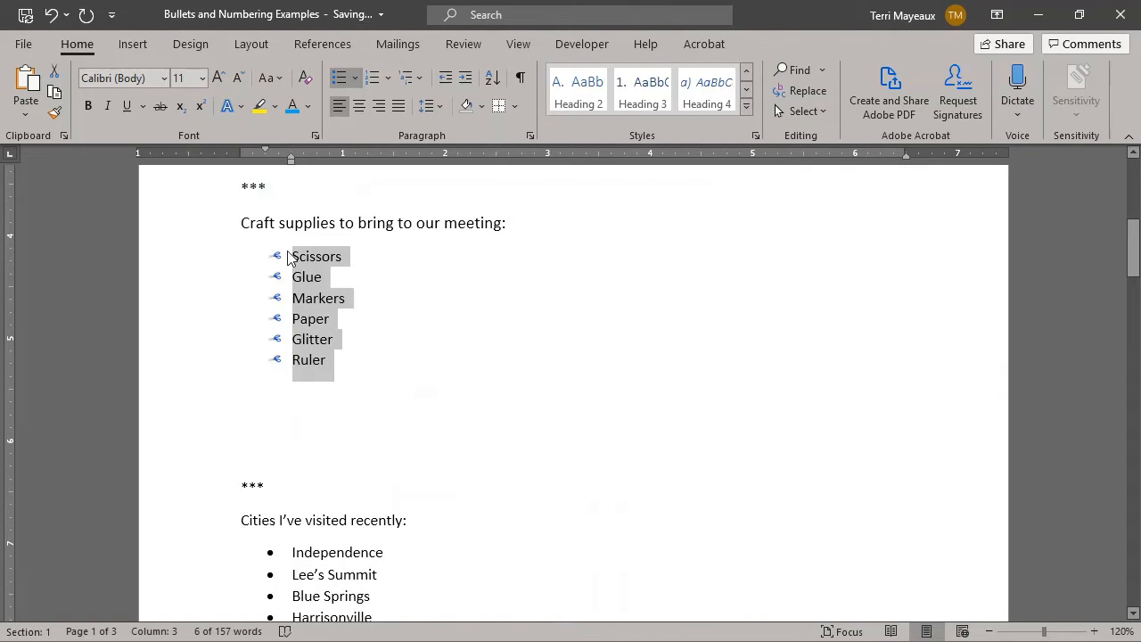
left_click(203, 78)
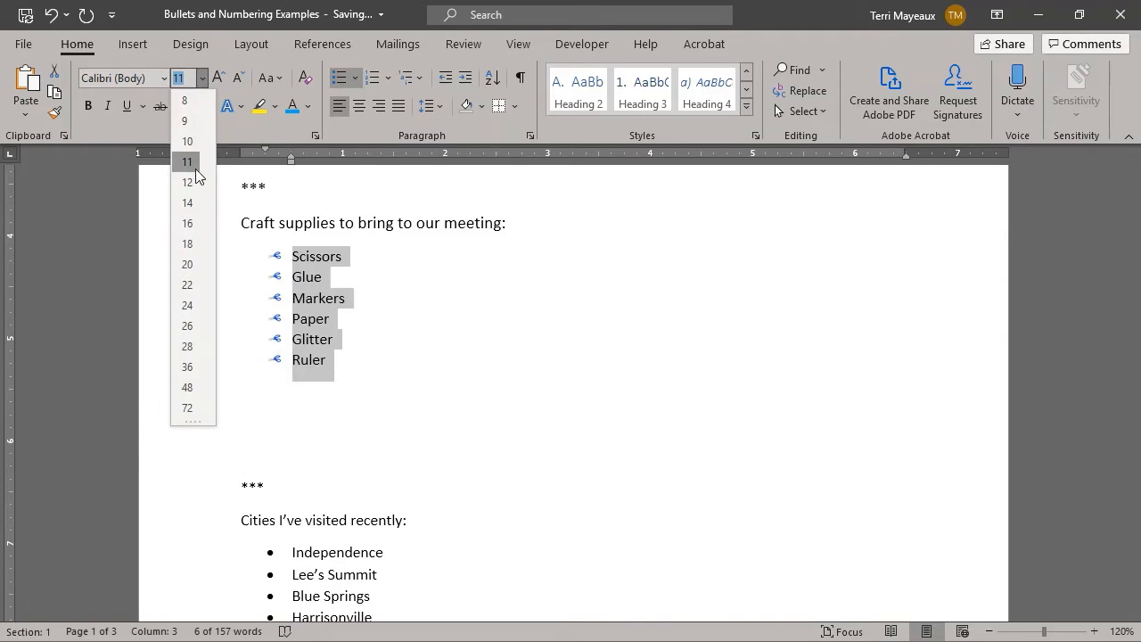
left_click(187, 222)
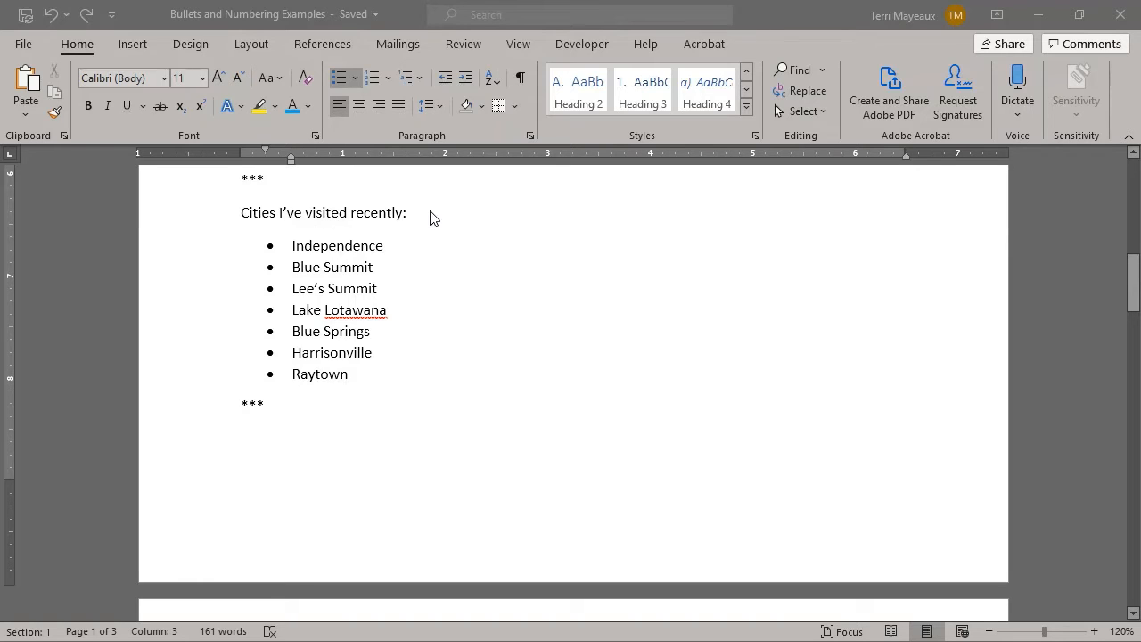
- Demote the Blue Summit bullet three levels beneath Independence in the cities list
left_click(294, 272)
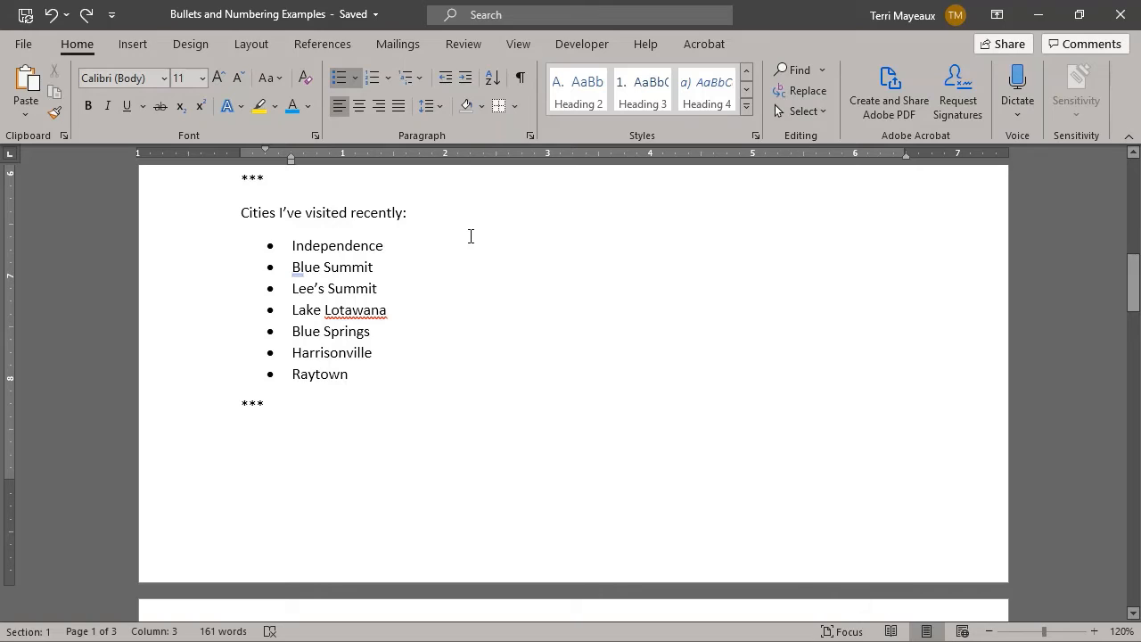
left_click(464, 84)
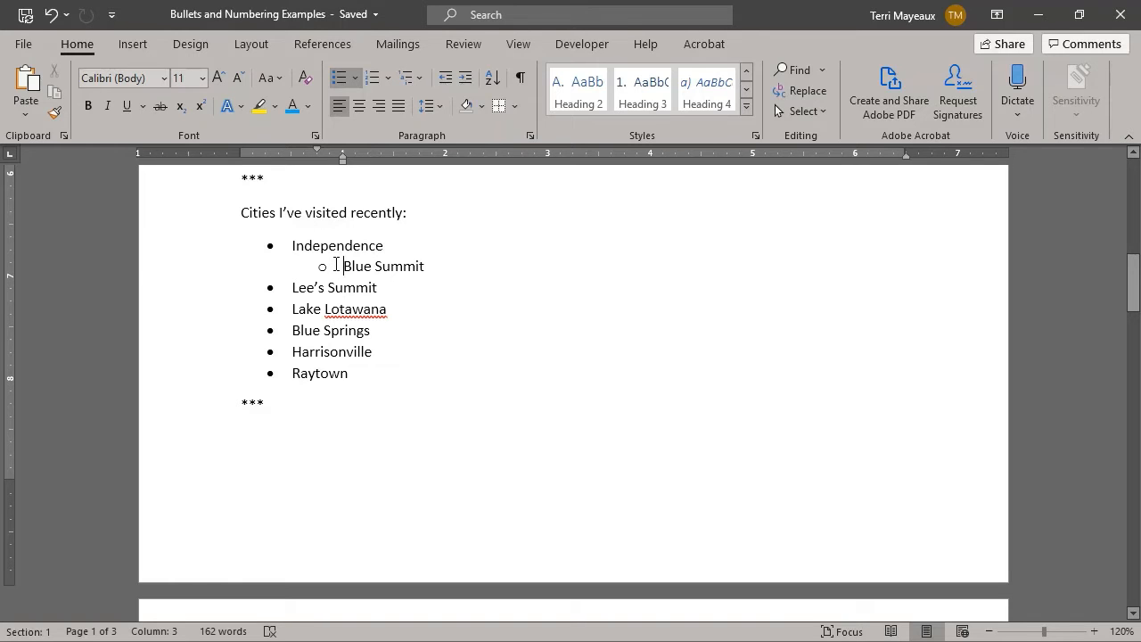
left_click(463, 79)
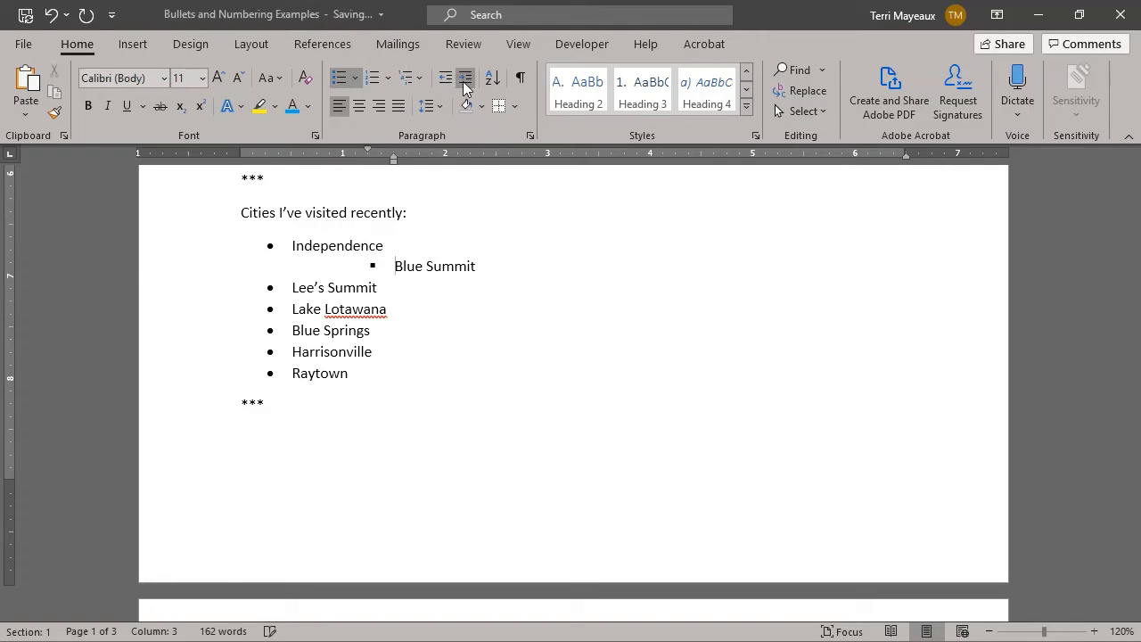
left_click(462, 81)
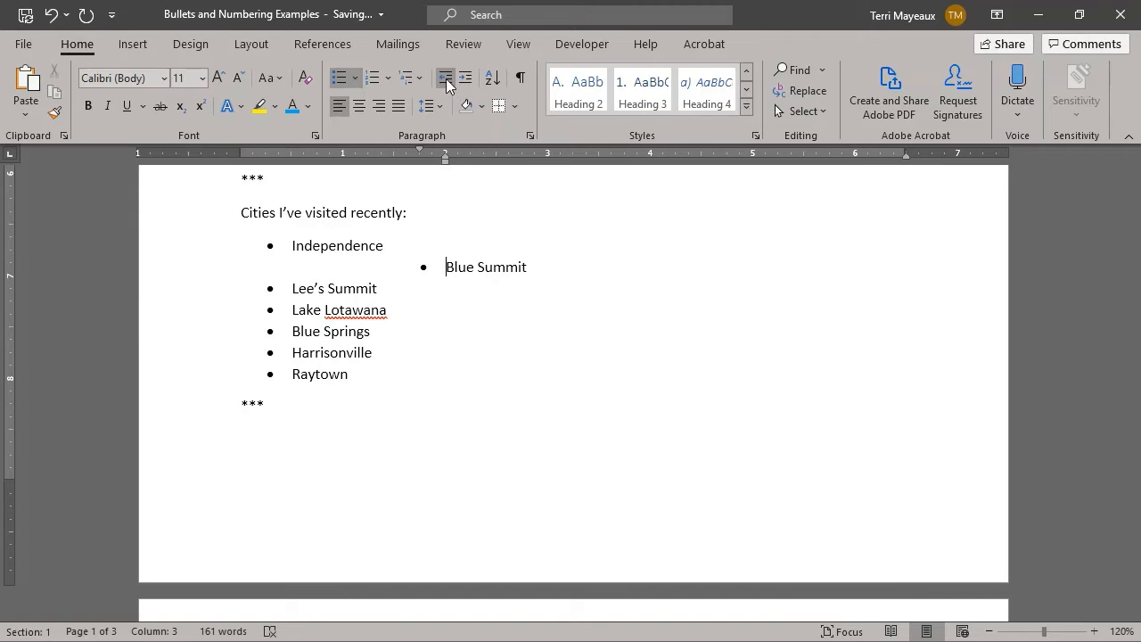
- Promote Blue Summit back to the top list level, and demote it one level as a sub-bullet of Independence
left_click(445, 77)
left_click(446, 78)
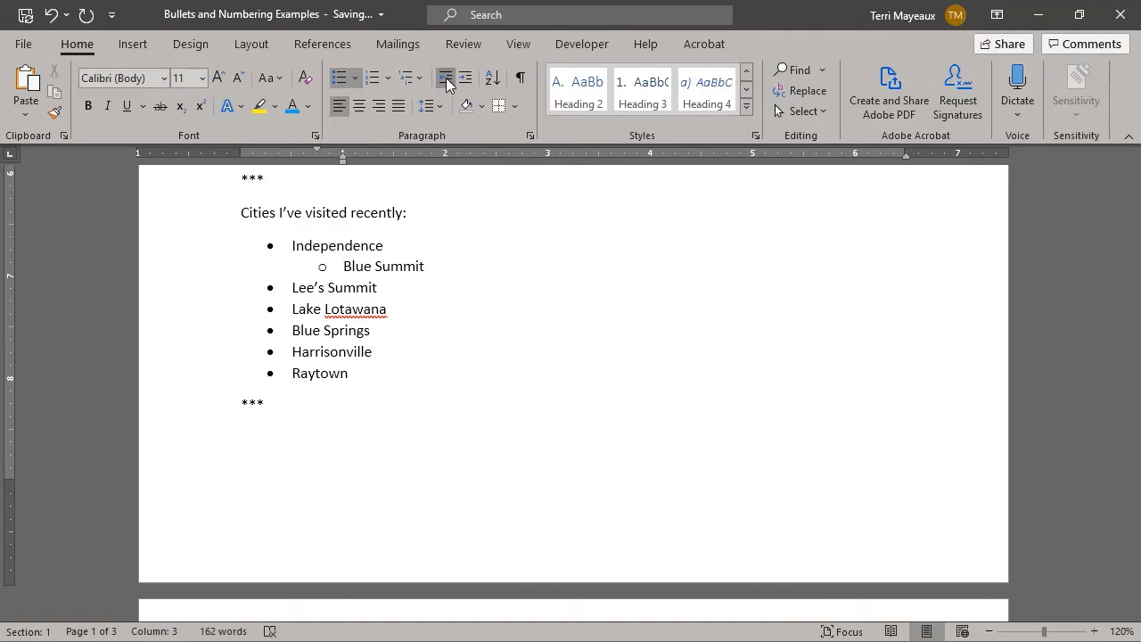
left_click(446, 78)
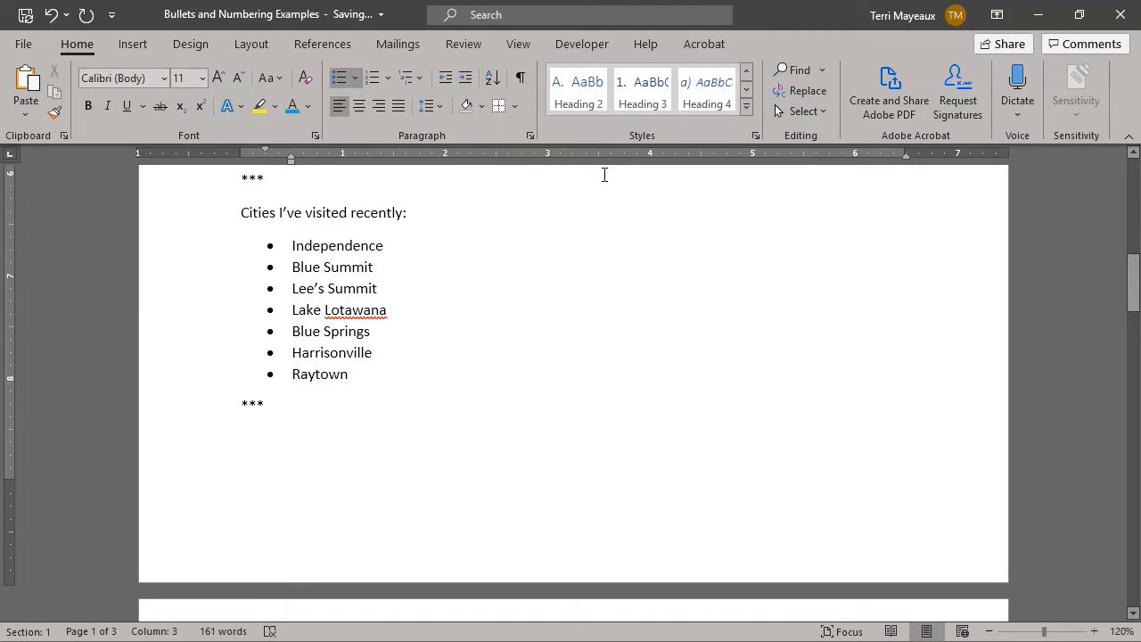
key("Tab")
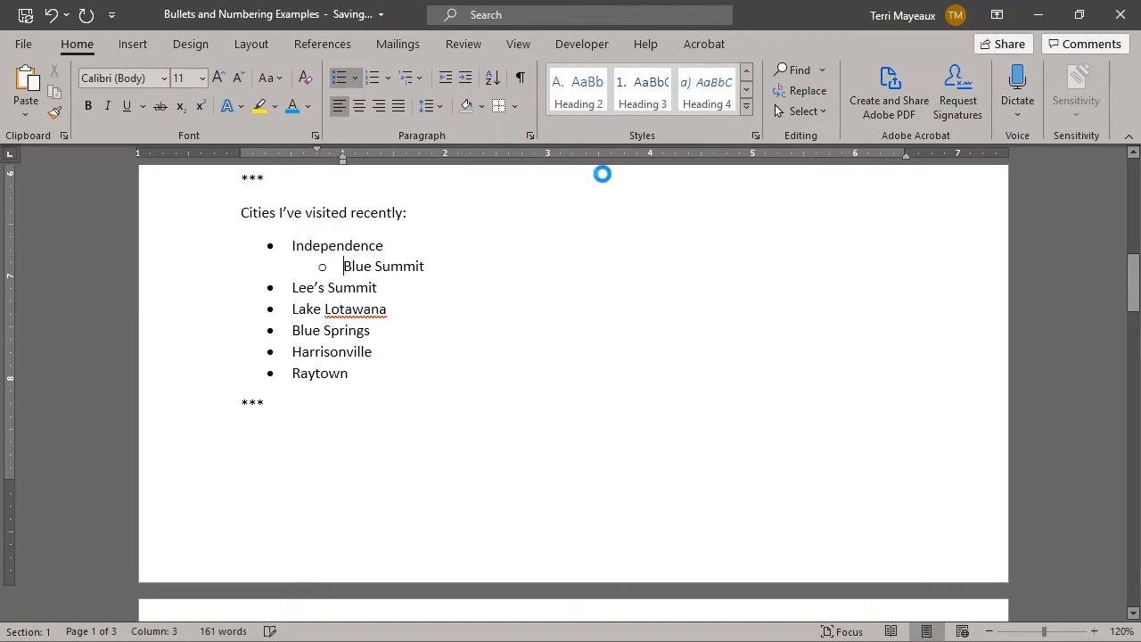
- Practice demoting Blue Summit to deeper list levels and promoting it to the top level, ending one level beneath Independence
key("Tab")
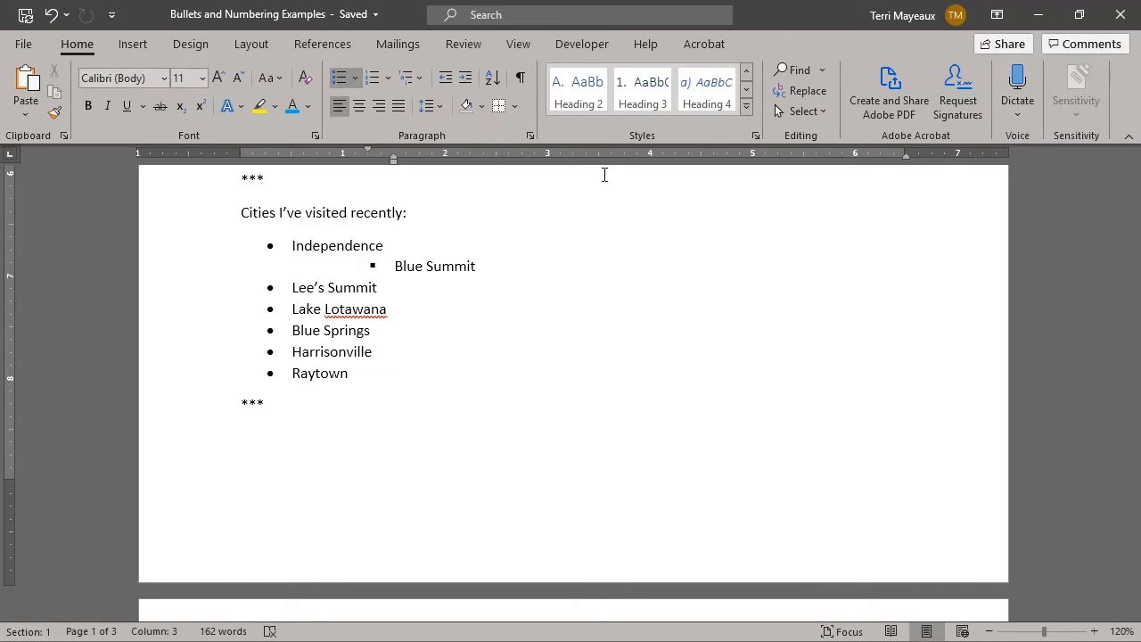
key("shift+Tab")
key("shift+Tab")
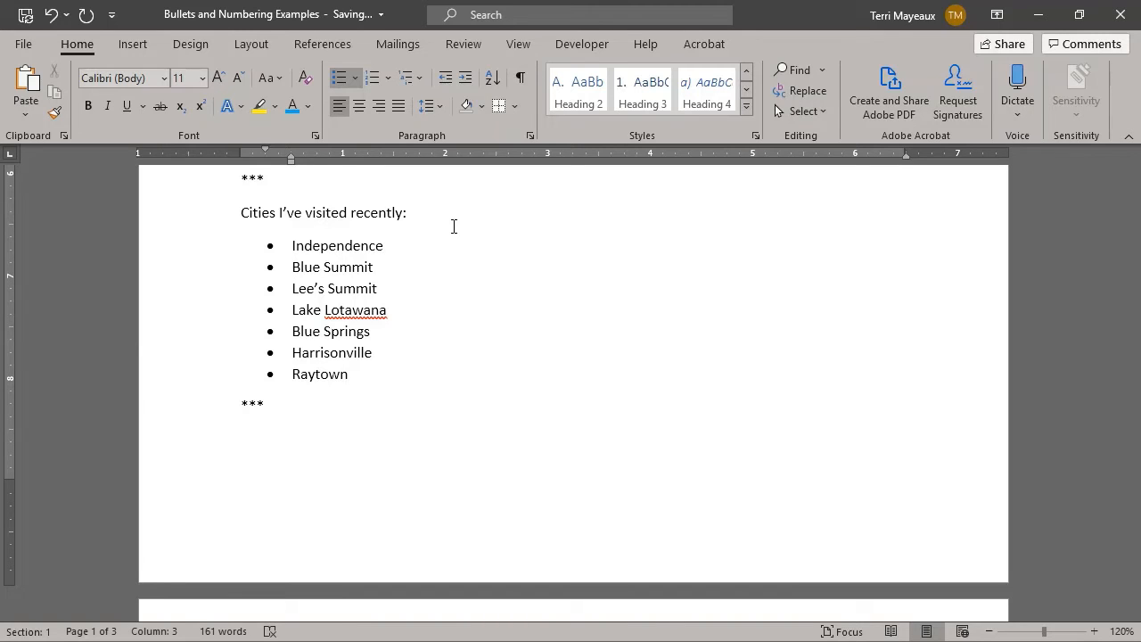
key("Tab")
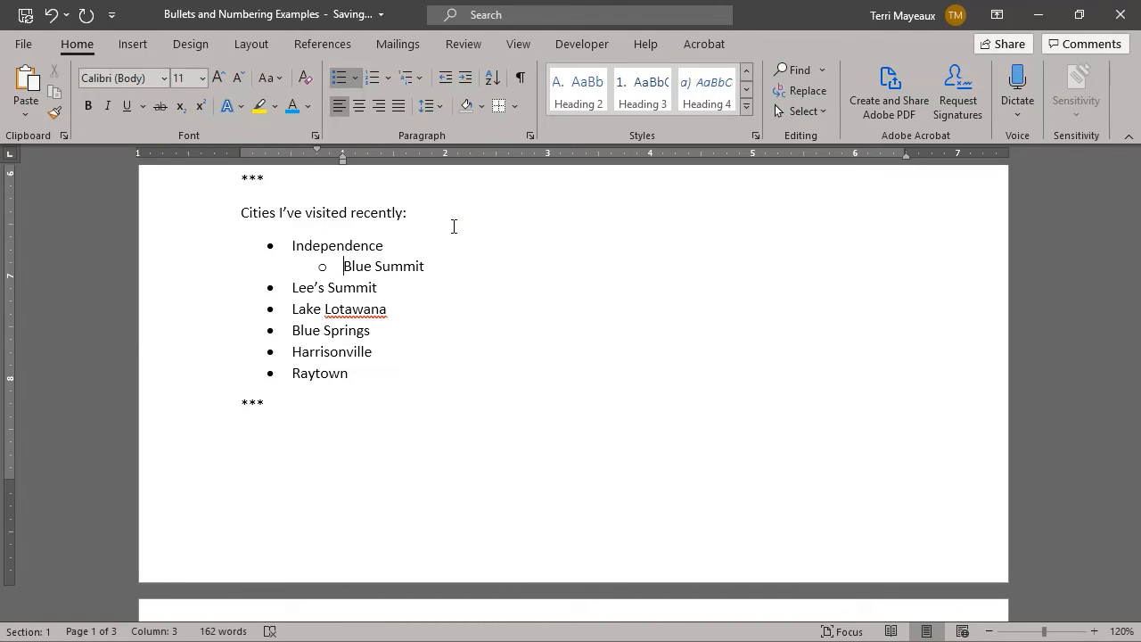
key("Tab")
key("Tab")
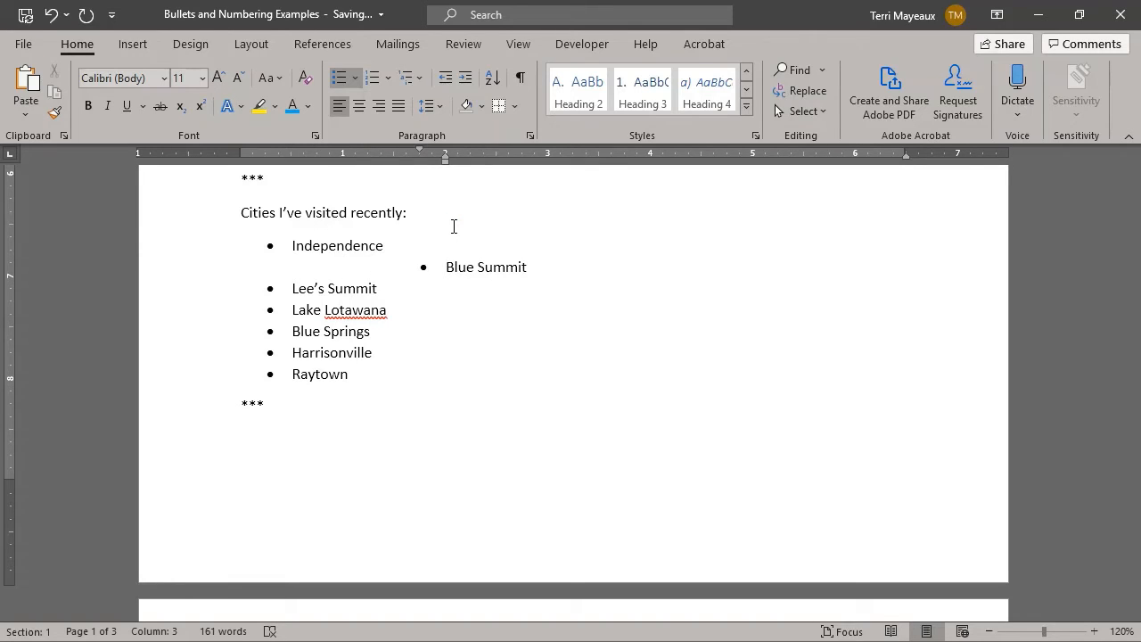
key("shift+Tab")
key("shift+Tab")
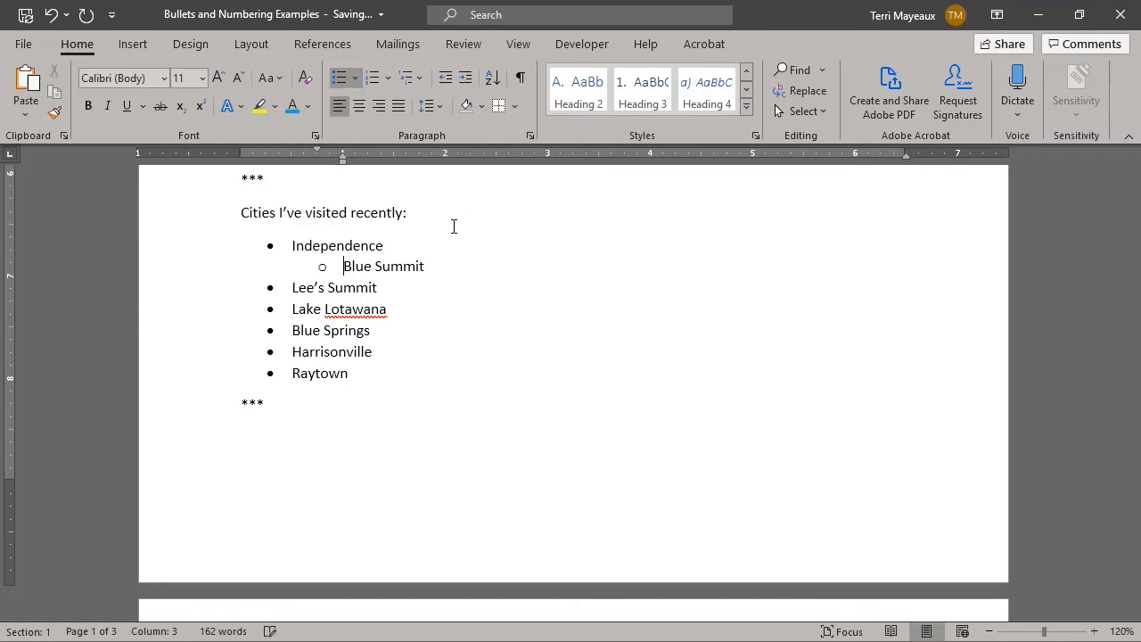
key("shift+Tab")
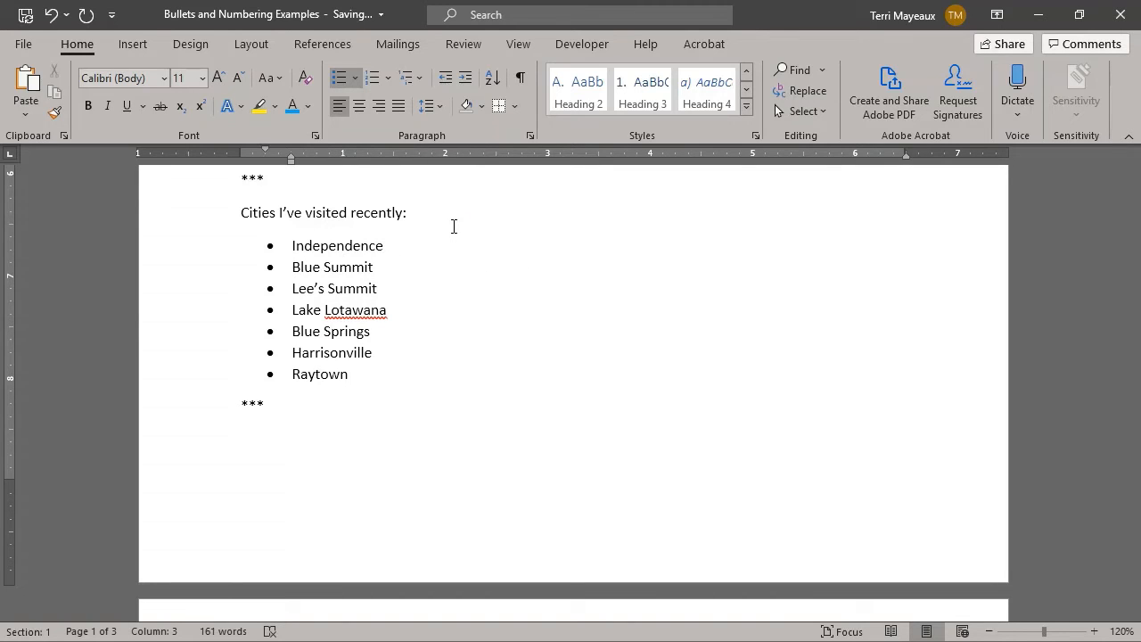
key("Tab")
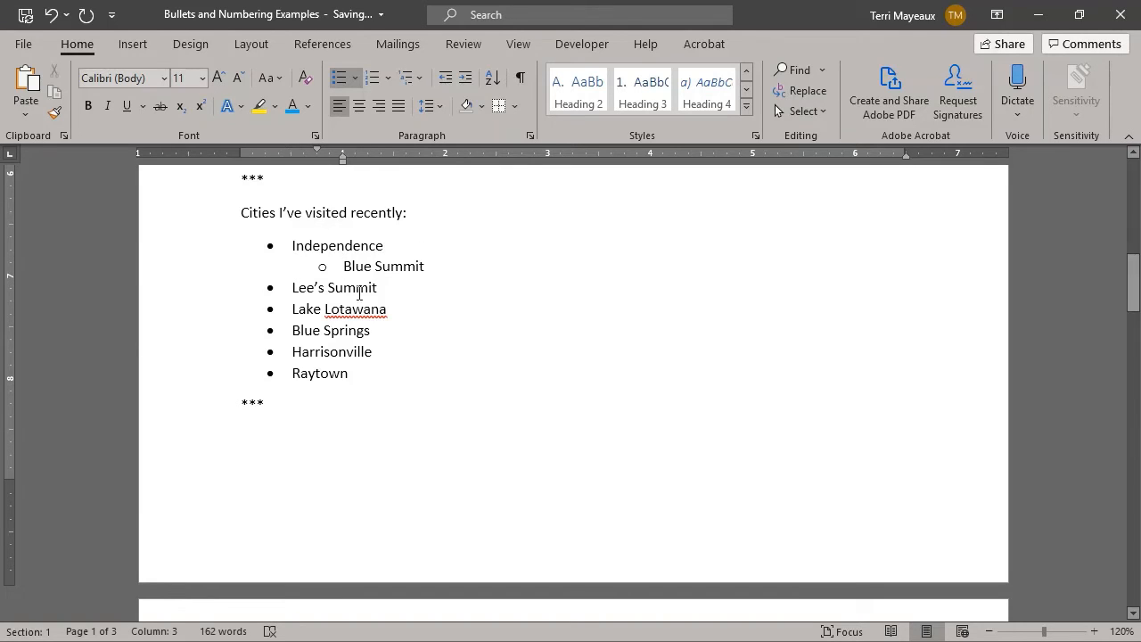
- Move Lake Lotawana's text indent to about 0.75 inch and its bullet's first line indent to about 0.5 inch
left_click(294, 310)
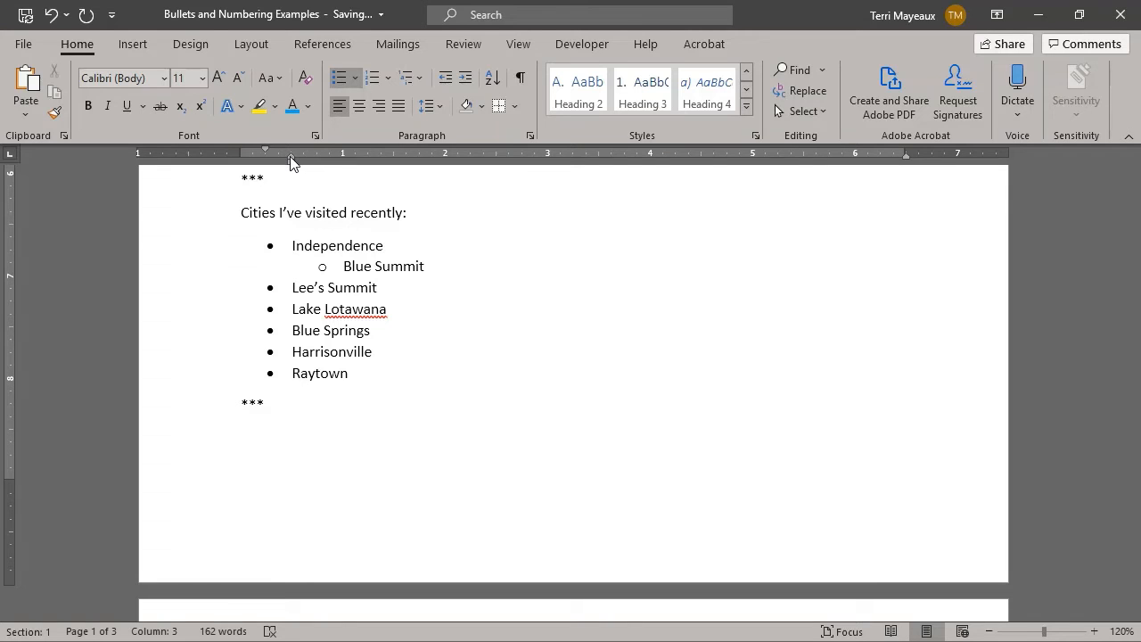
left_click_drag(292, 158, 318, 161)
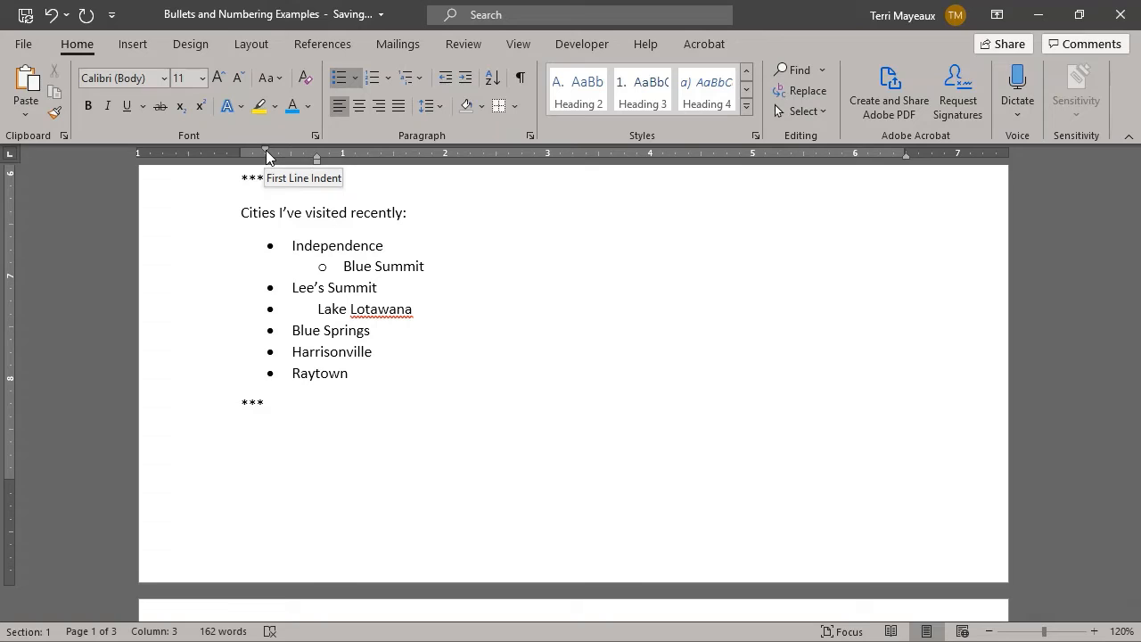
left_click_drag(265, 149, 293, 151)
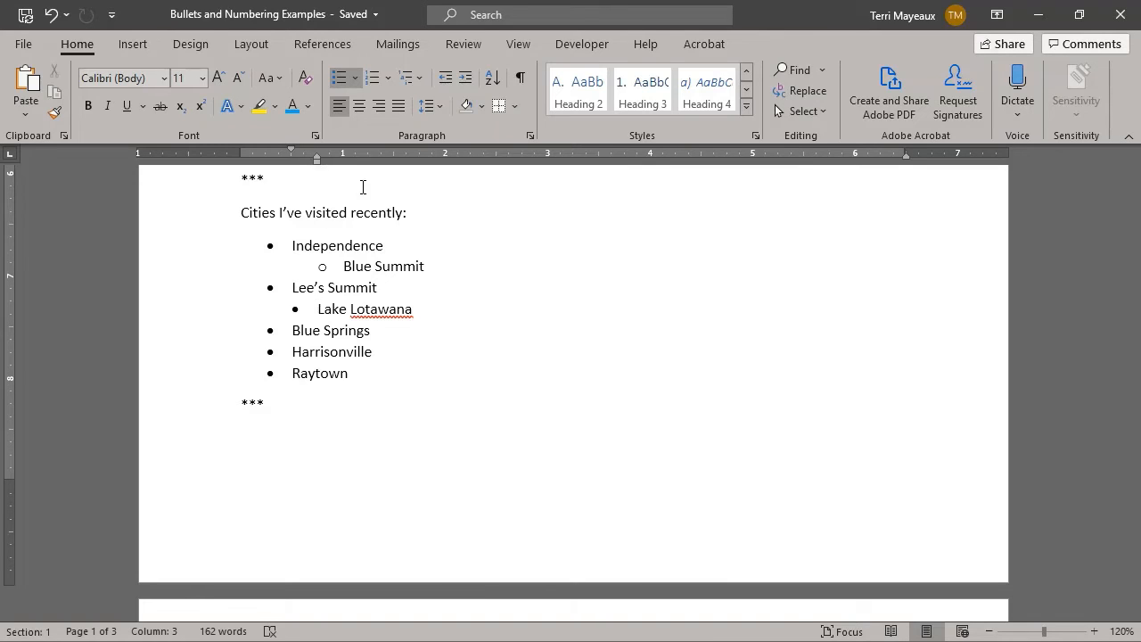
- Set the font color of the cities list from Independence through Raytown to the standard red
scroll(481, 273, "down", 1)
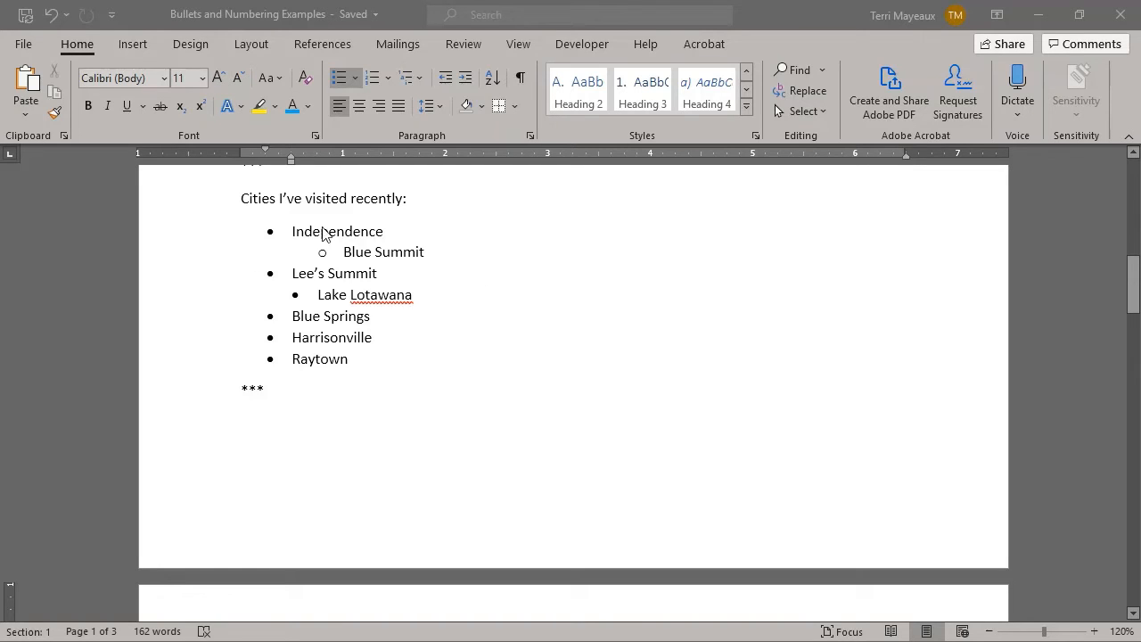
left_click(291, 232)
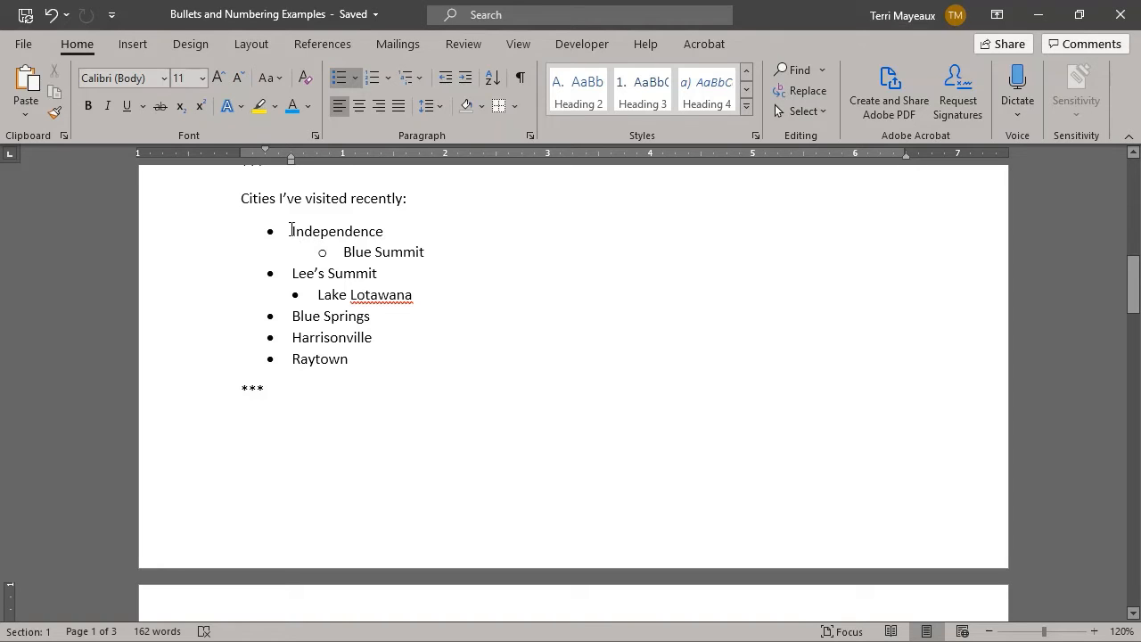
left_click_drag(292, 232, 350, 356)
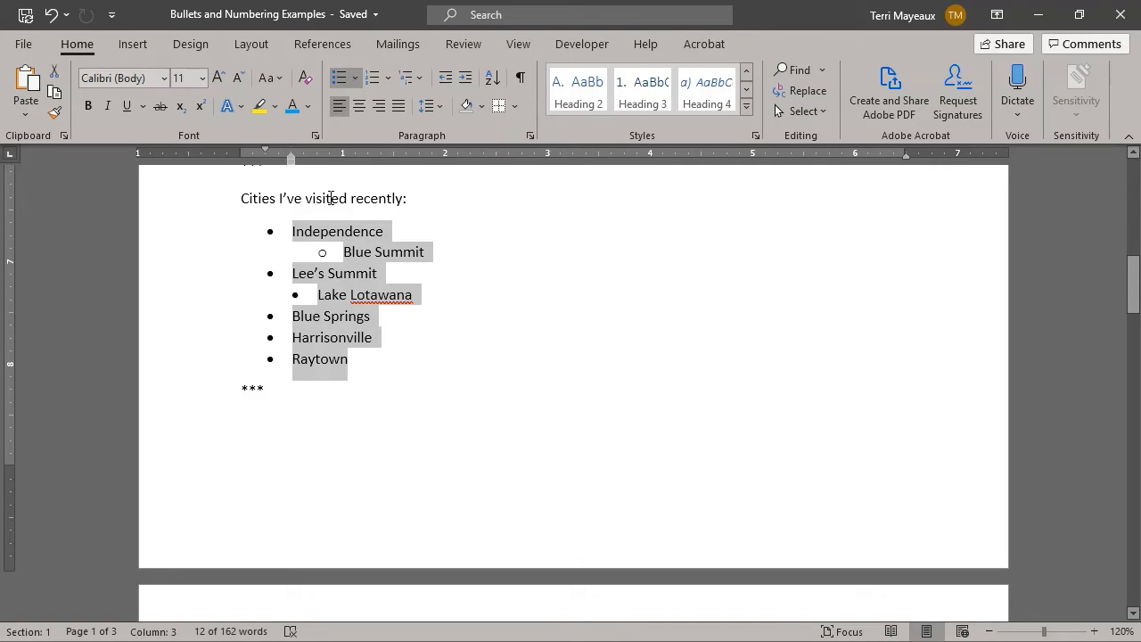
left_click(307, 107)
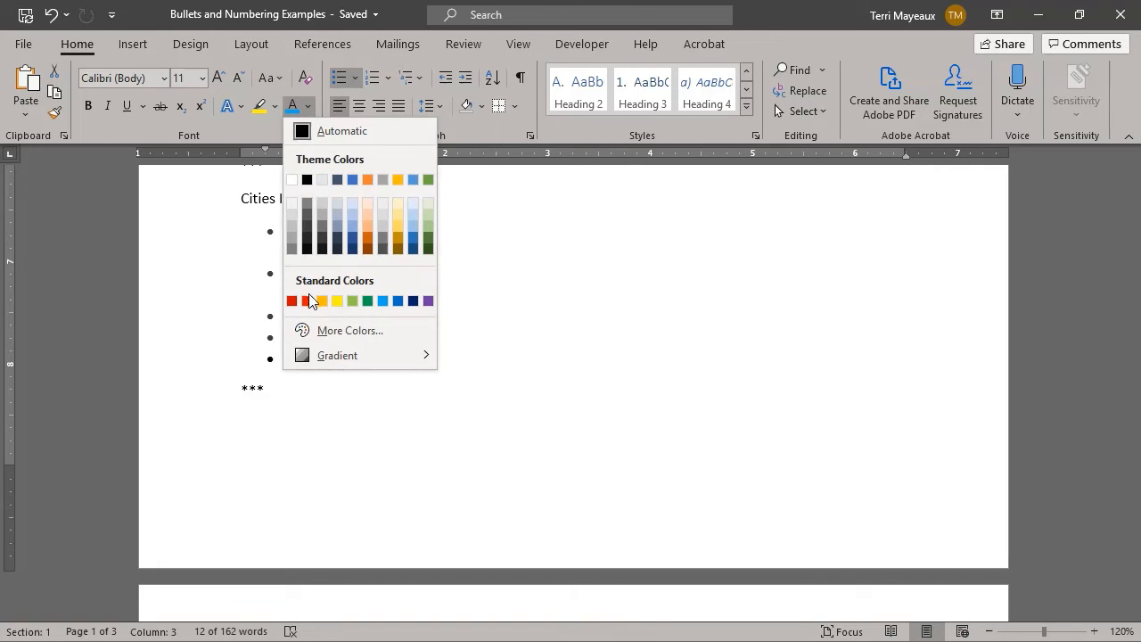
left_click(307, 301)
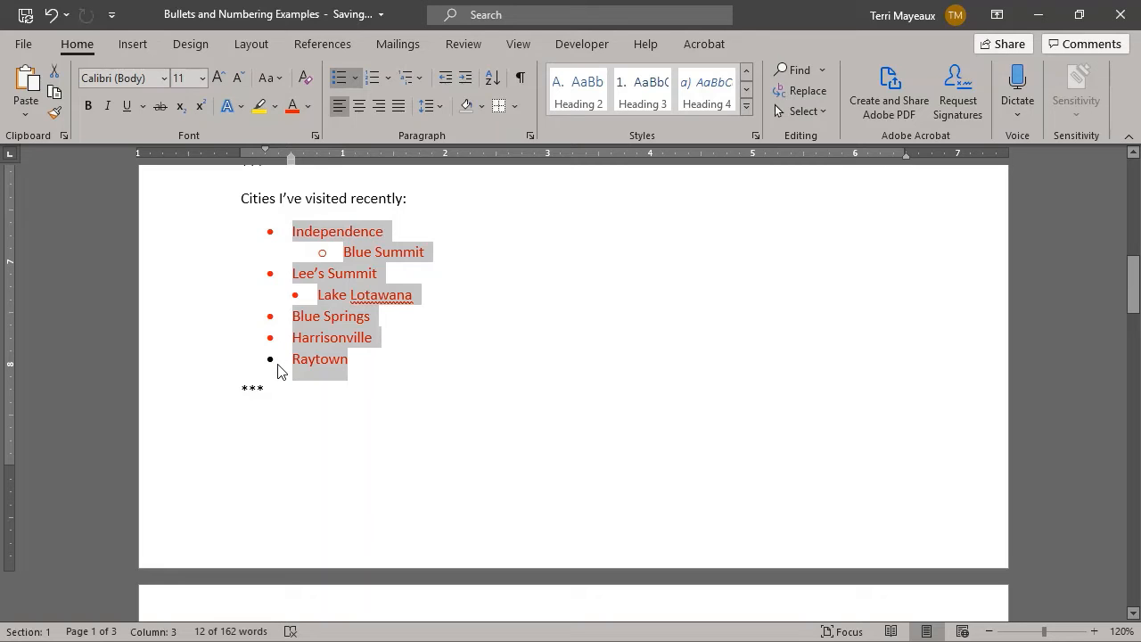
left_click(395, 367)
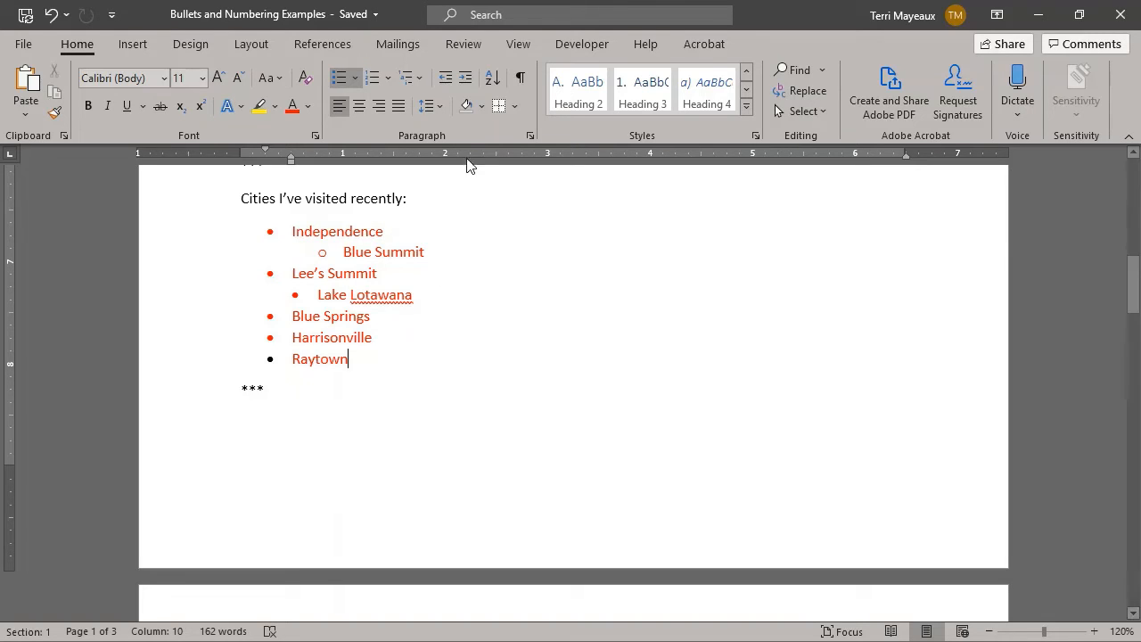
- Show the formatting marks and color the paragraph mark after Raytown red so its bullet matches
left_click(522, 84)
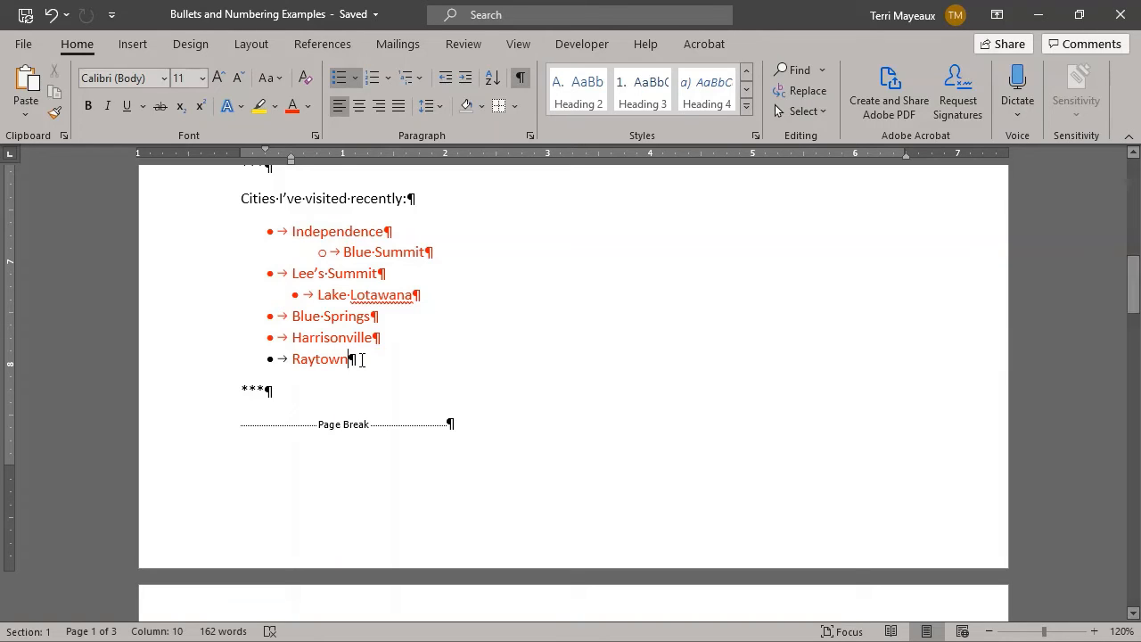
key("shift+Right")
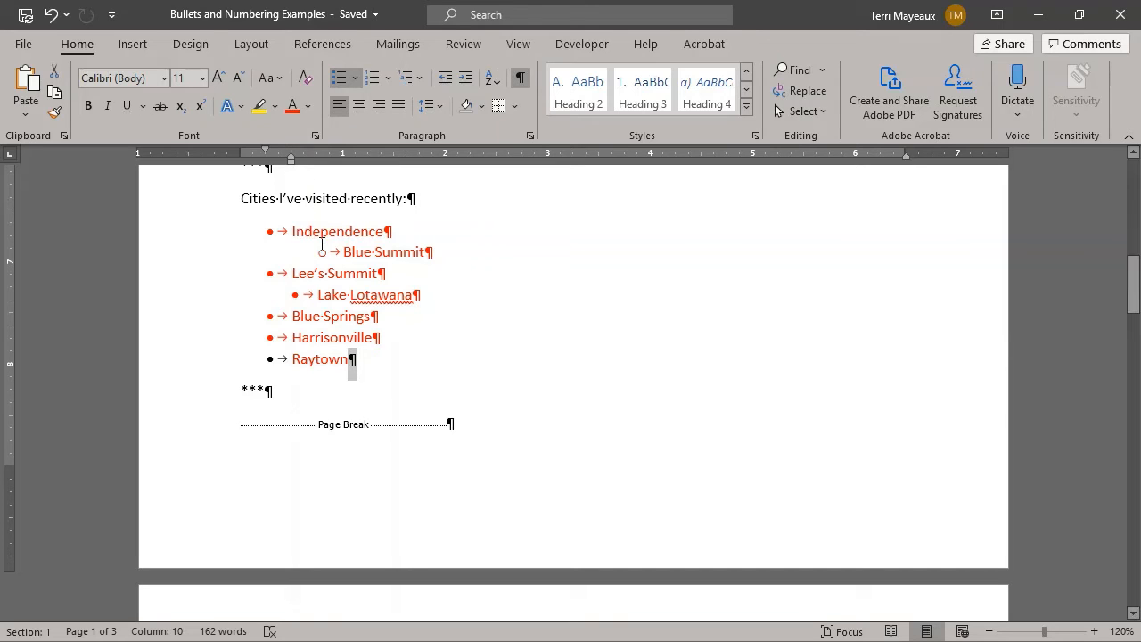
left_click(293, 106)
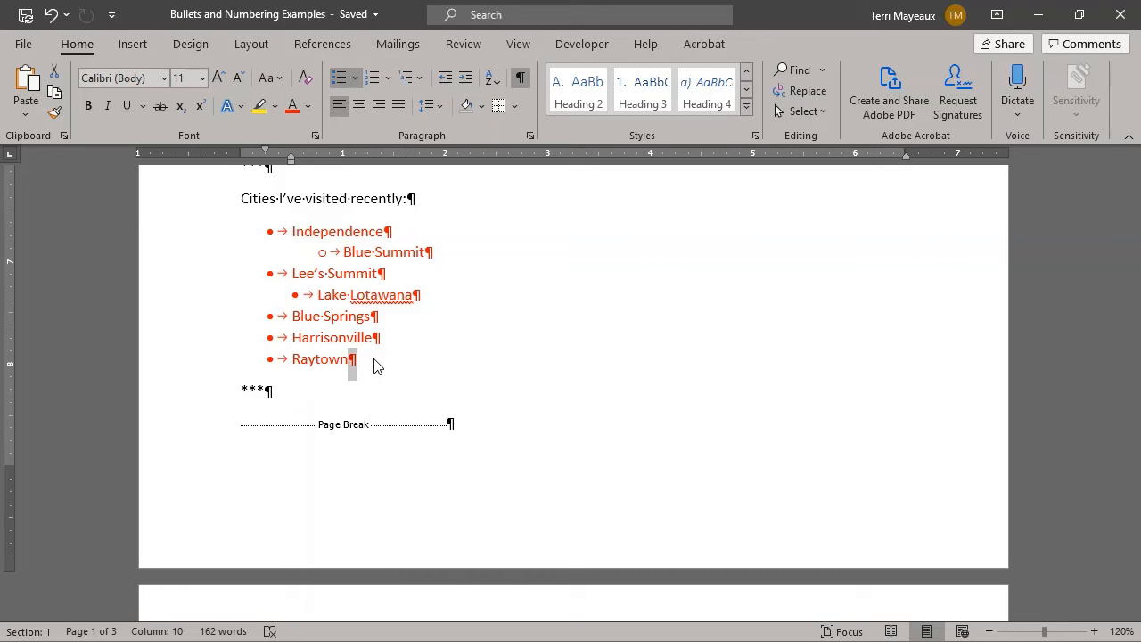
- Set the font color of the cities list to Automatic and make Raytown's paragraph mark black as well
left_click(313, 231)
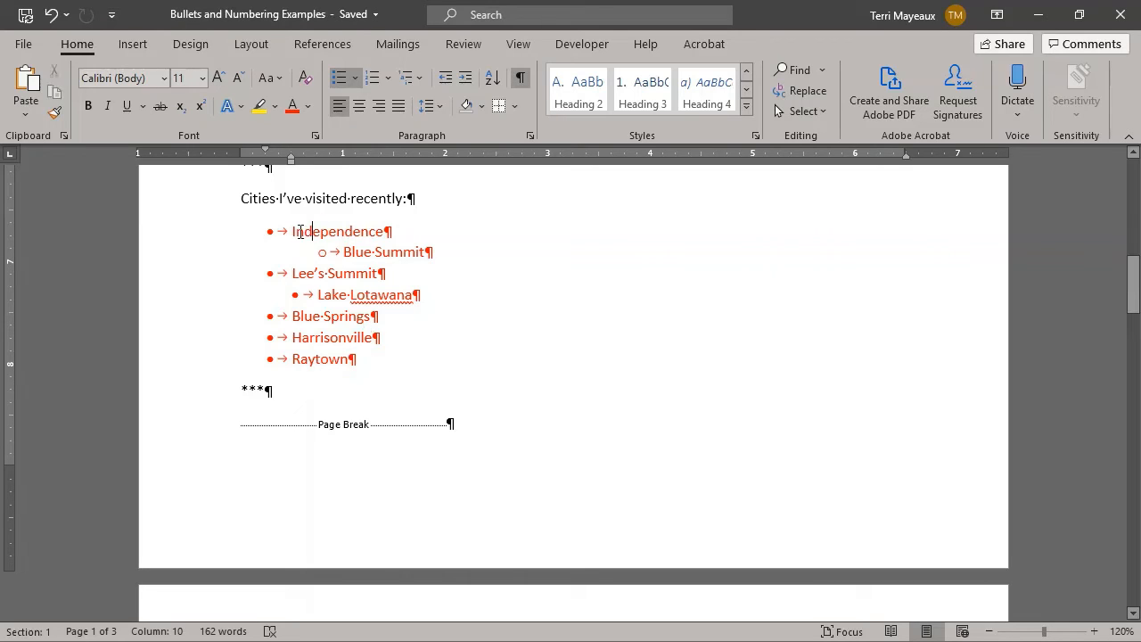
left_click_drag(295, 231, 346, 354)
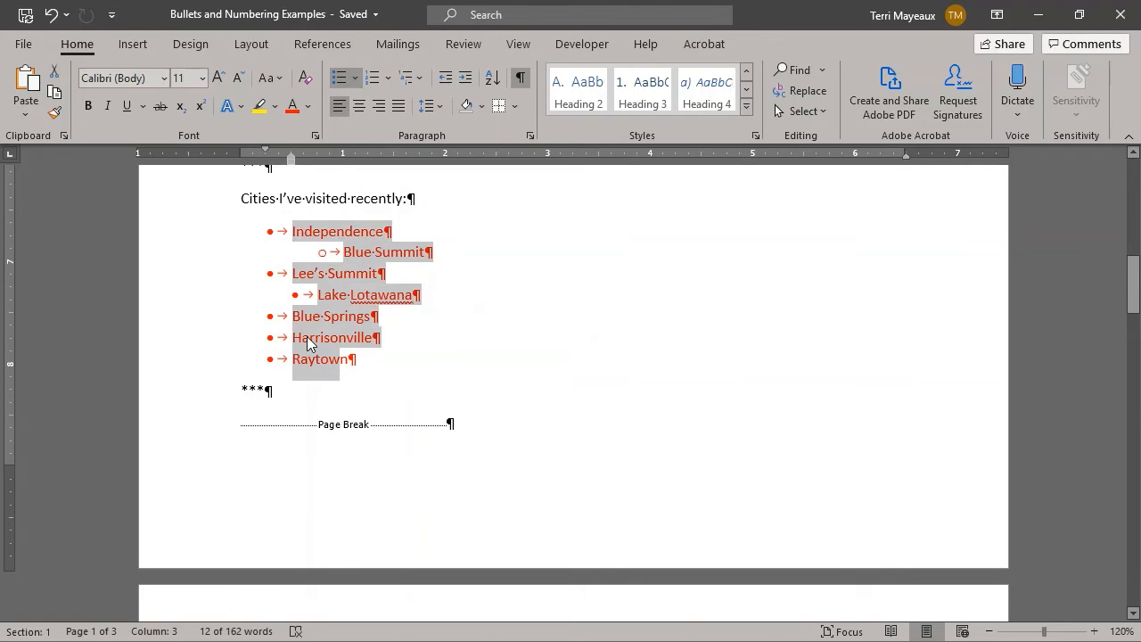
key("shift+Left")
left_click(307, 111)
left_click(302, 130)
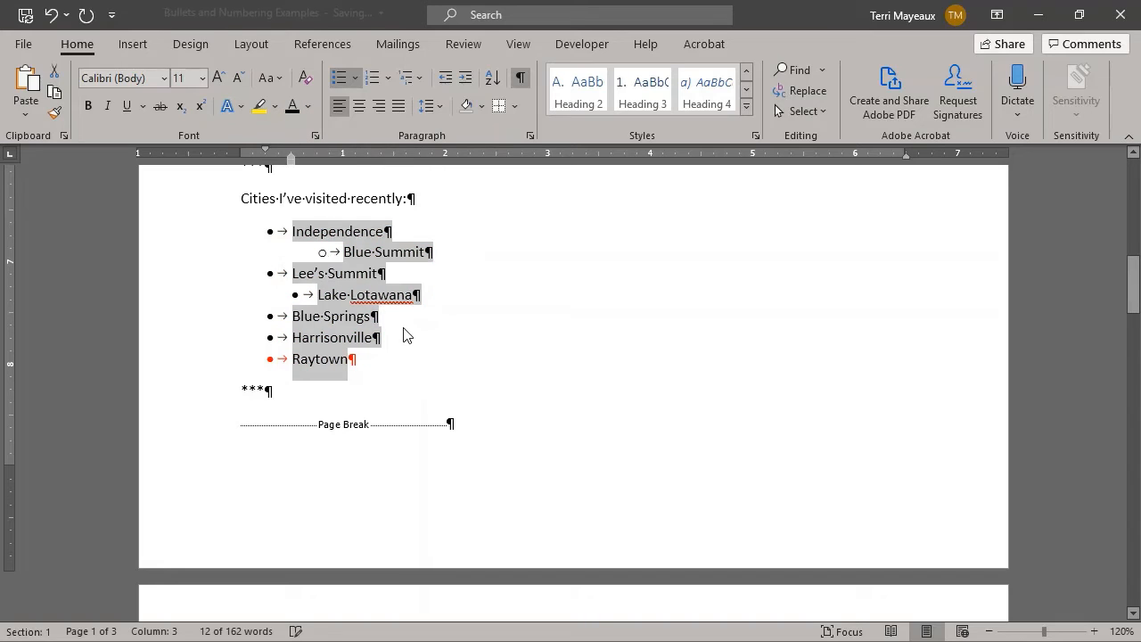
left_click(483, 319)
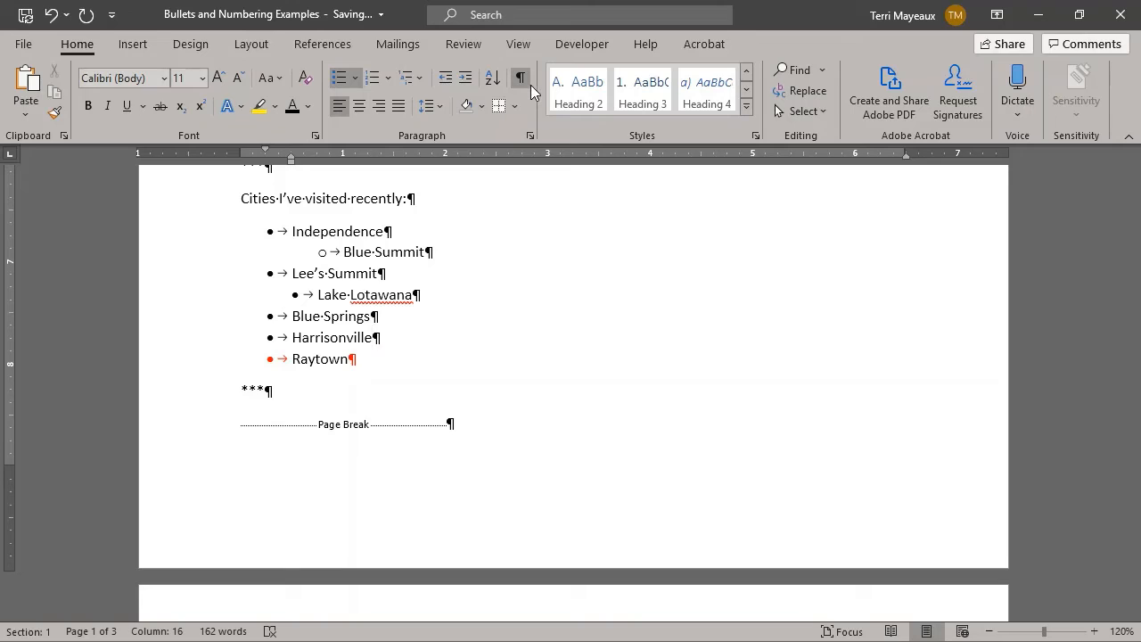
left_click_drag(349, 360, 364, 359)
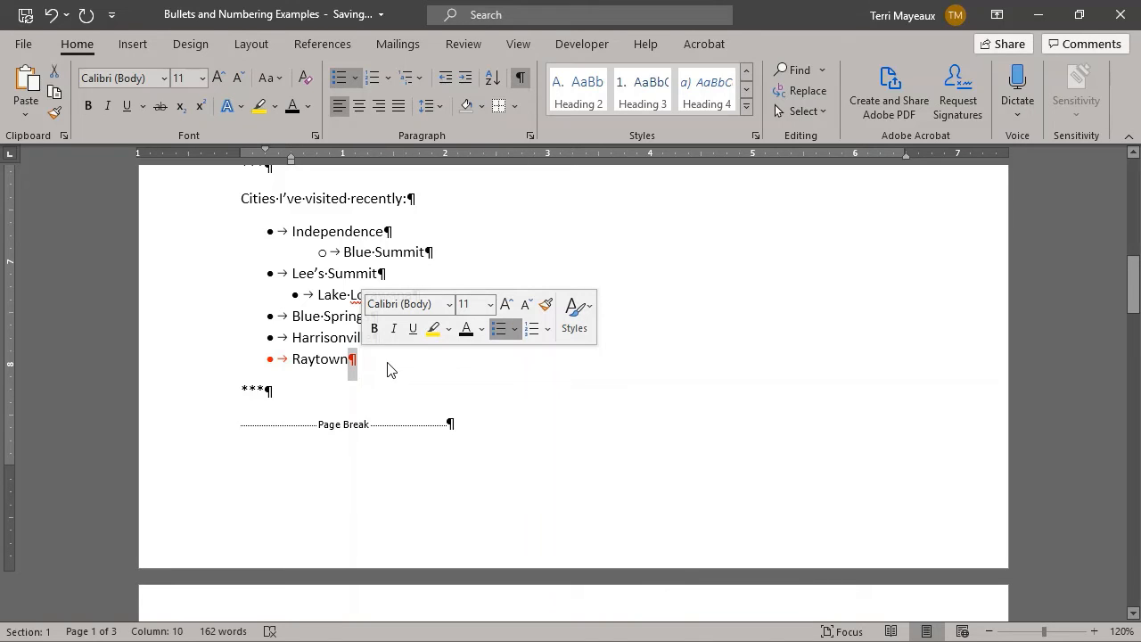
left_click(466, 328)
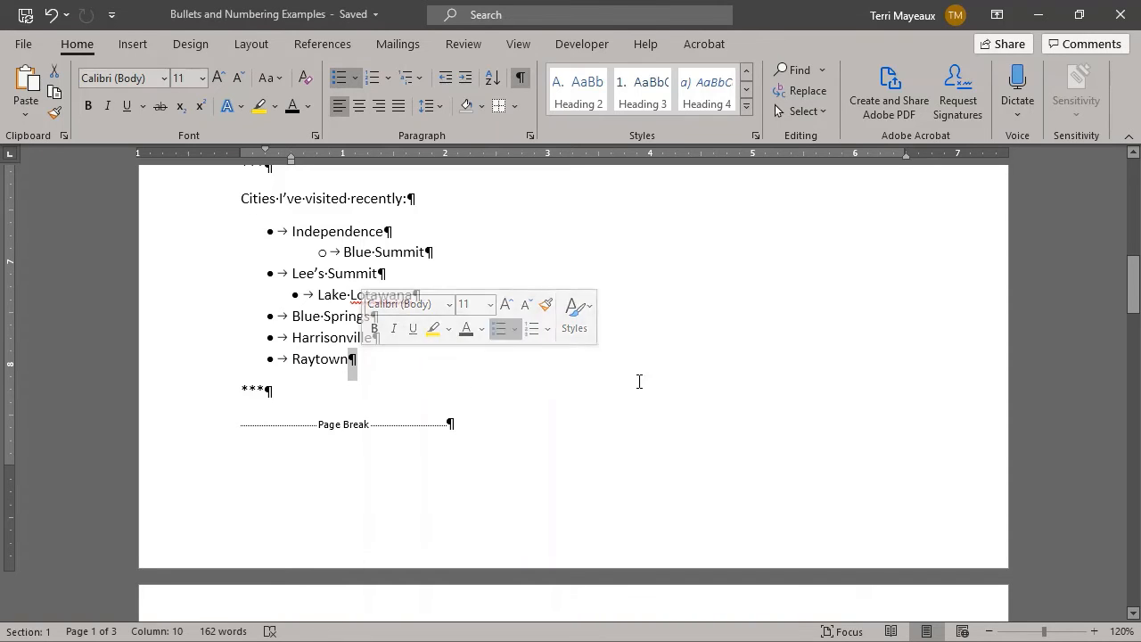
- Insert a line break before "Add the second line of information with no bullet." within the first bullet on page 2
left_click_drag(1134, 292, 1082, 345)
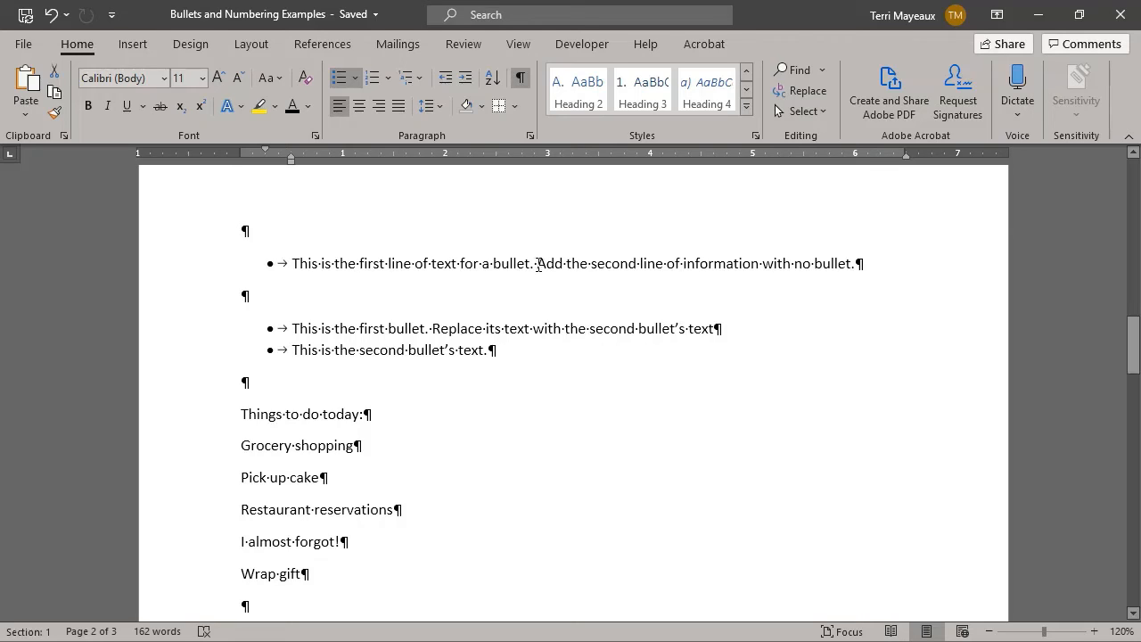
left_click(537, 265)
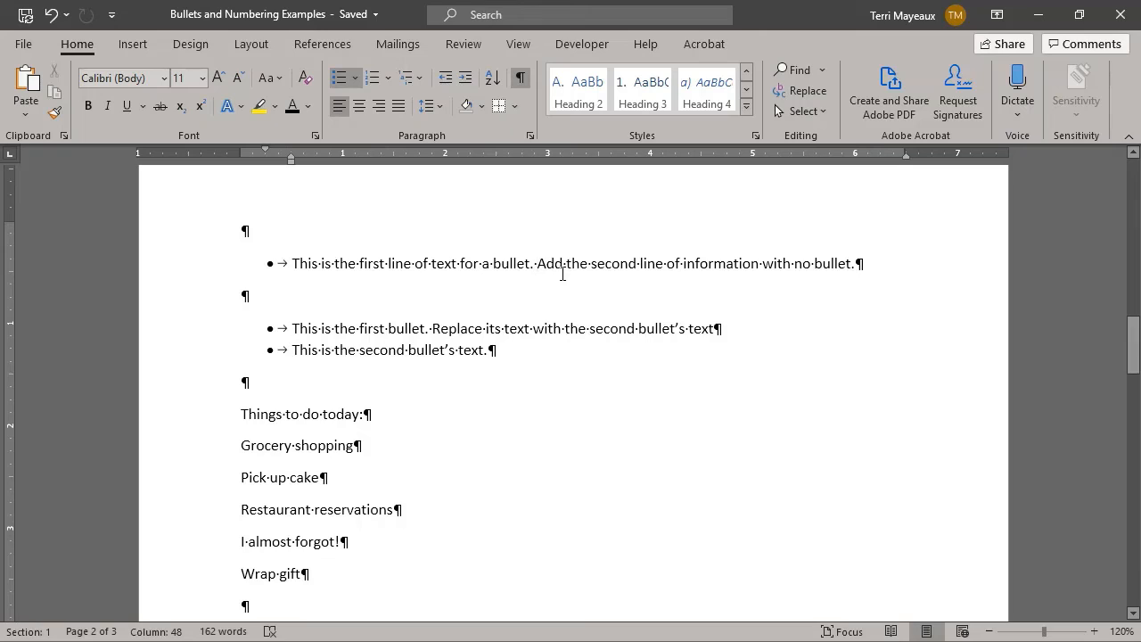
key("shift+Return")
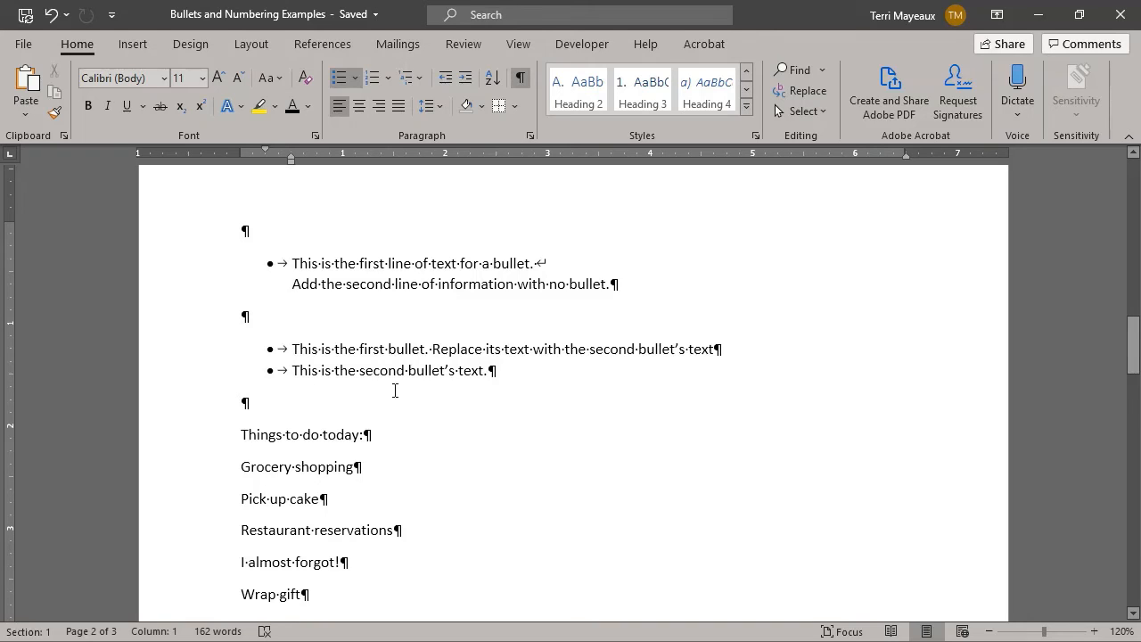
- Try deleting the bullet "This is the first bullet" together with its paragraph mark, and undo the deletion
left_click(293, 350)
left_click(729, 337, "shift")
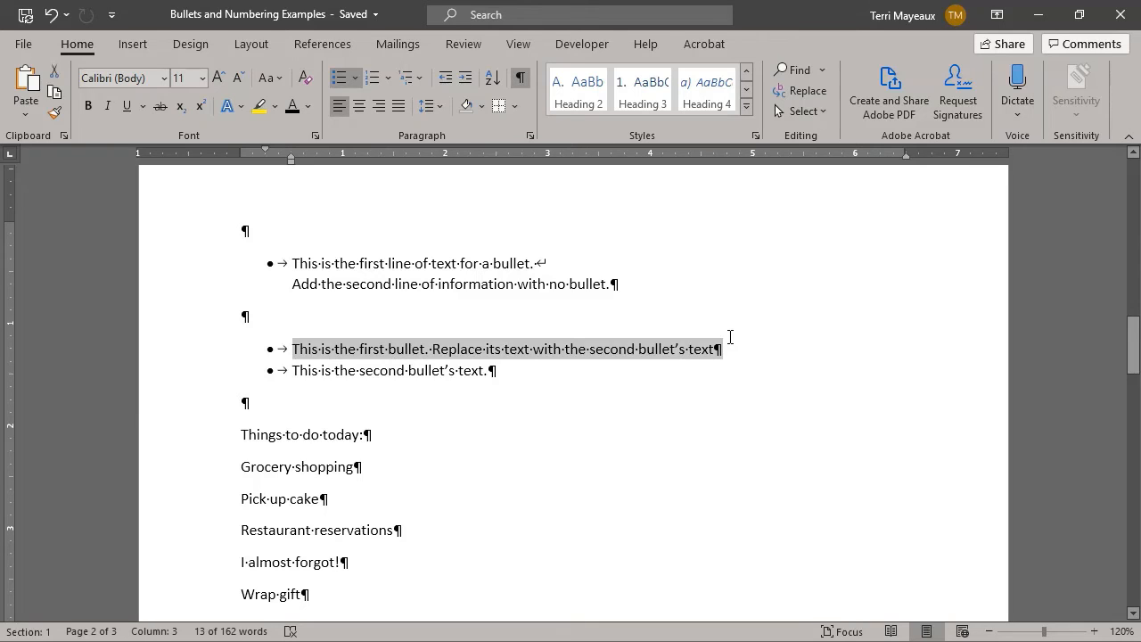
key("Delete")
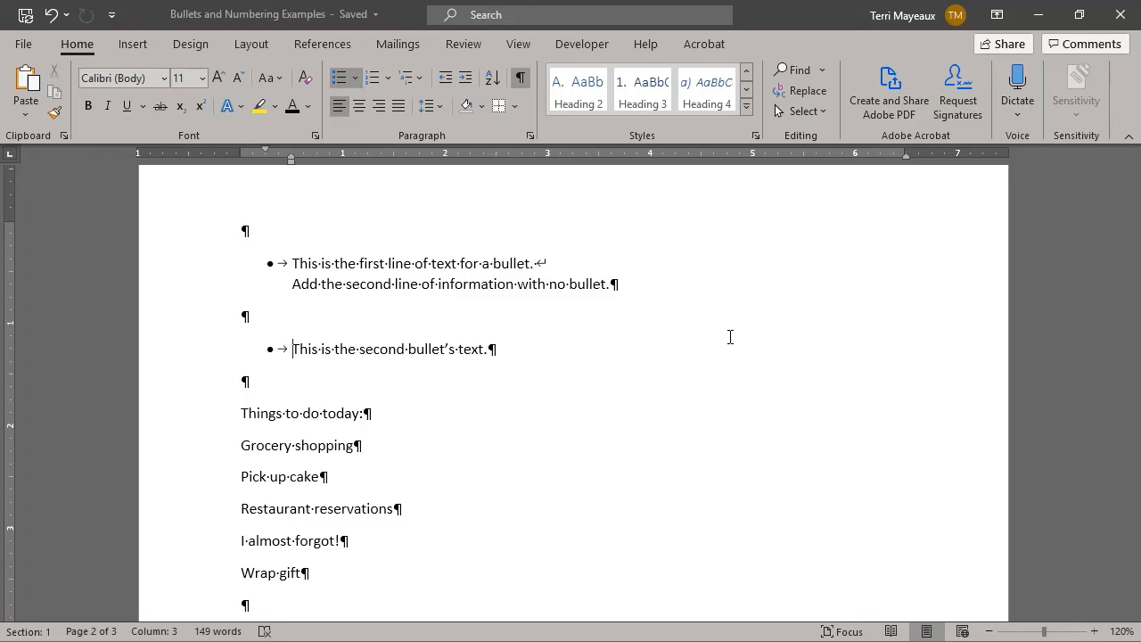
left_click(50, 14)
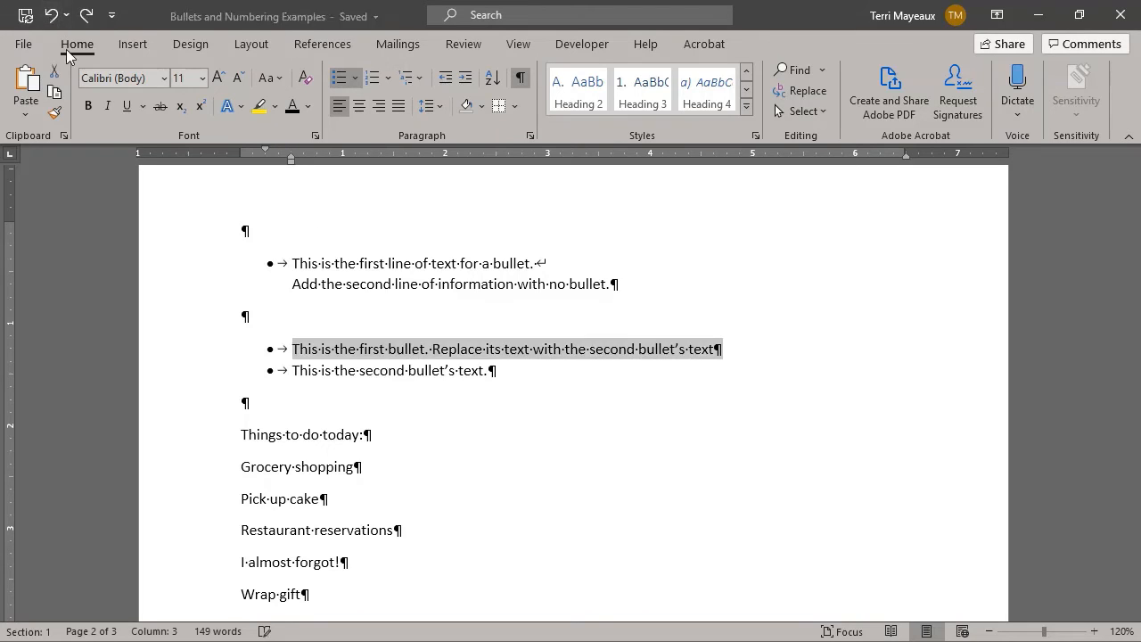
- Delete the first bullet's text after its leading spaces, and remove its paragraph mark to pull up the second bullet's text
left_click(297, 349)
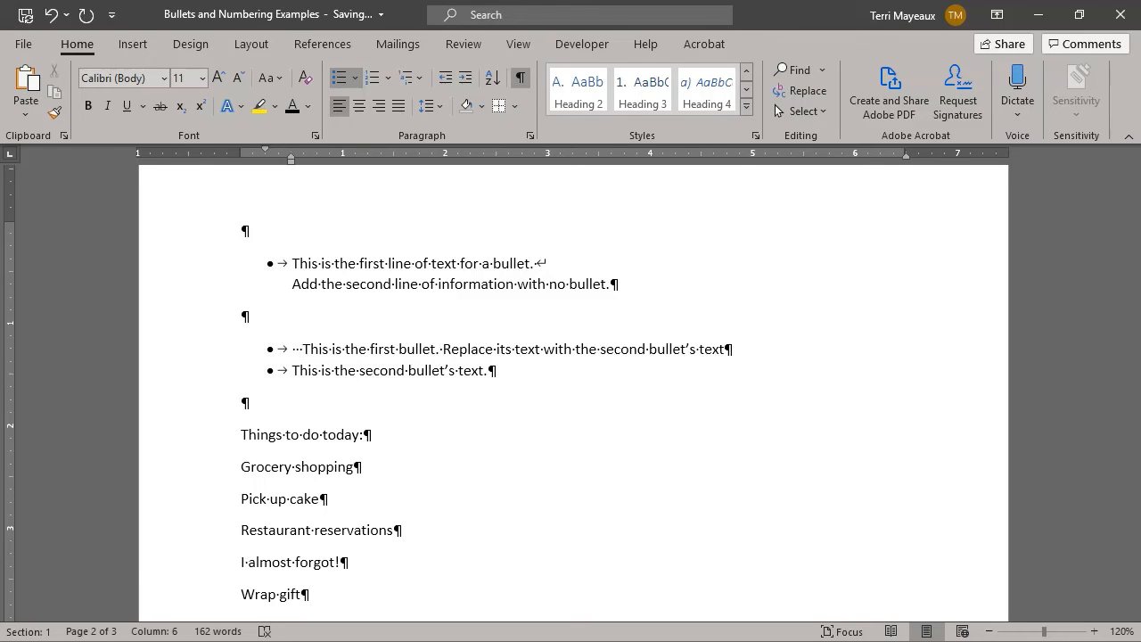
left_click(727, 349, "shift")
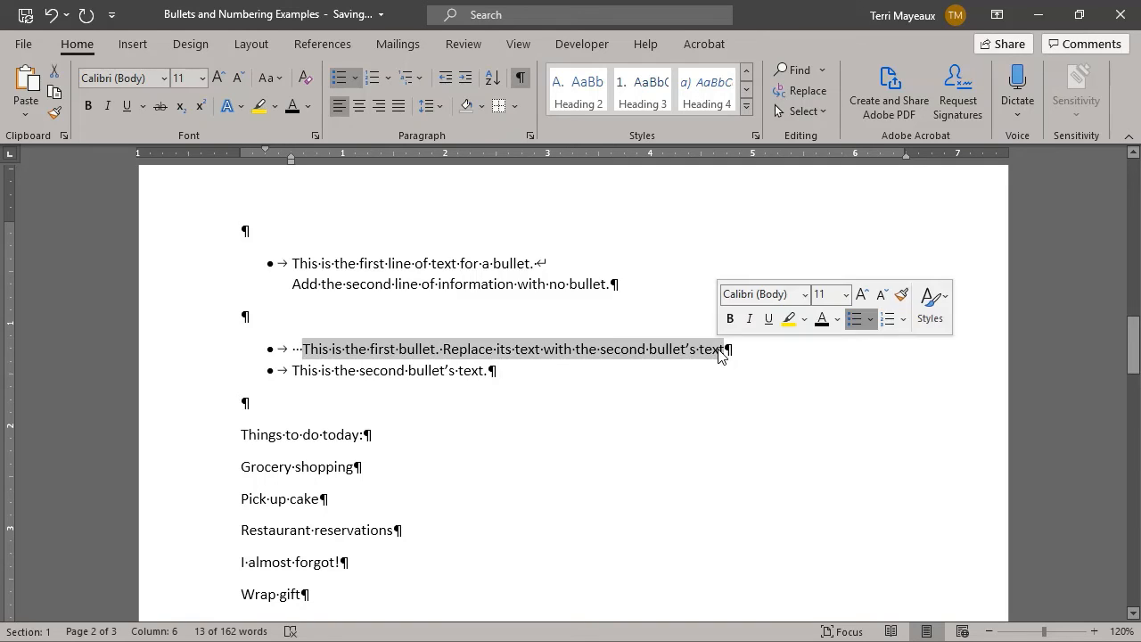
key("Delete")
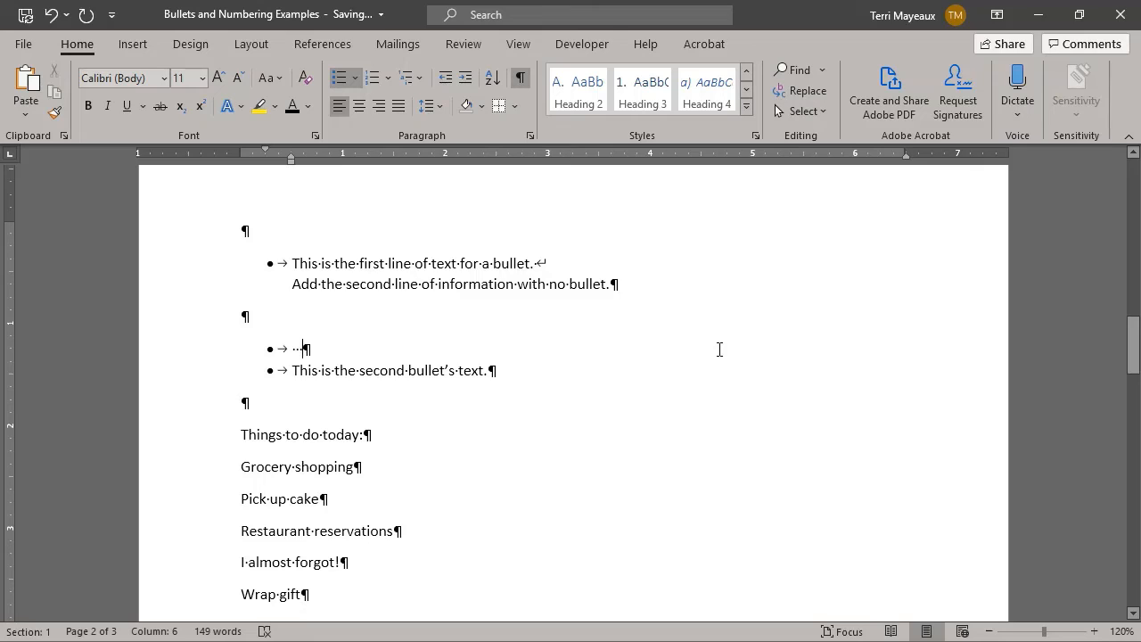
key("Delete")
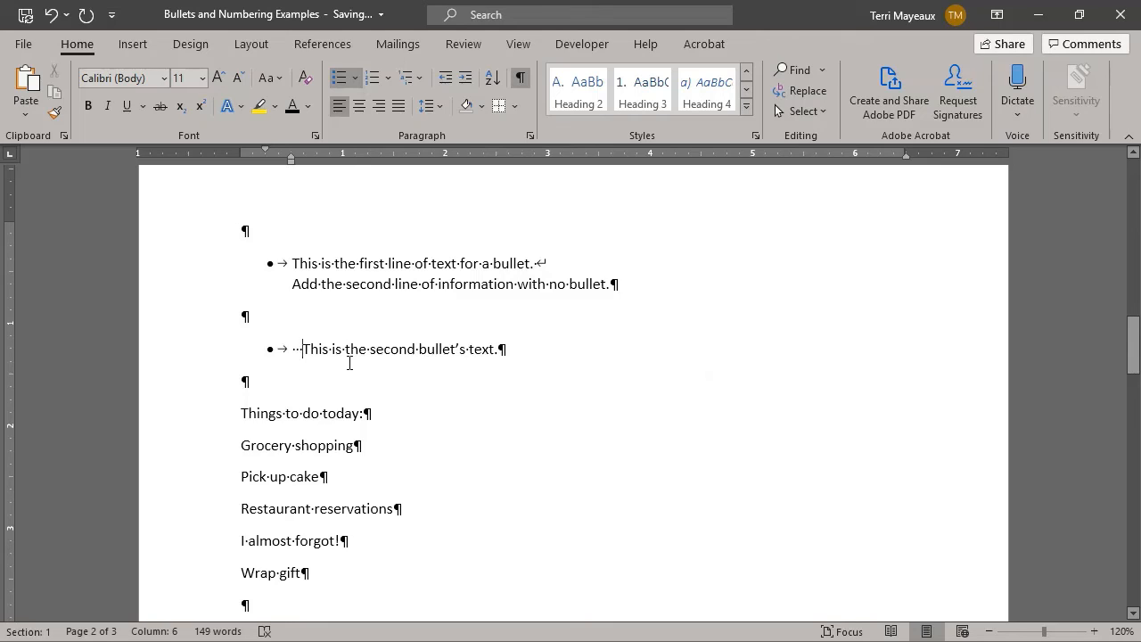
- Delete the leading spaces before "This is the second bullet's text." in the bullet on page 2
key("BackSpace")
key("BackSpace")
key("BackSpace")
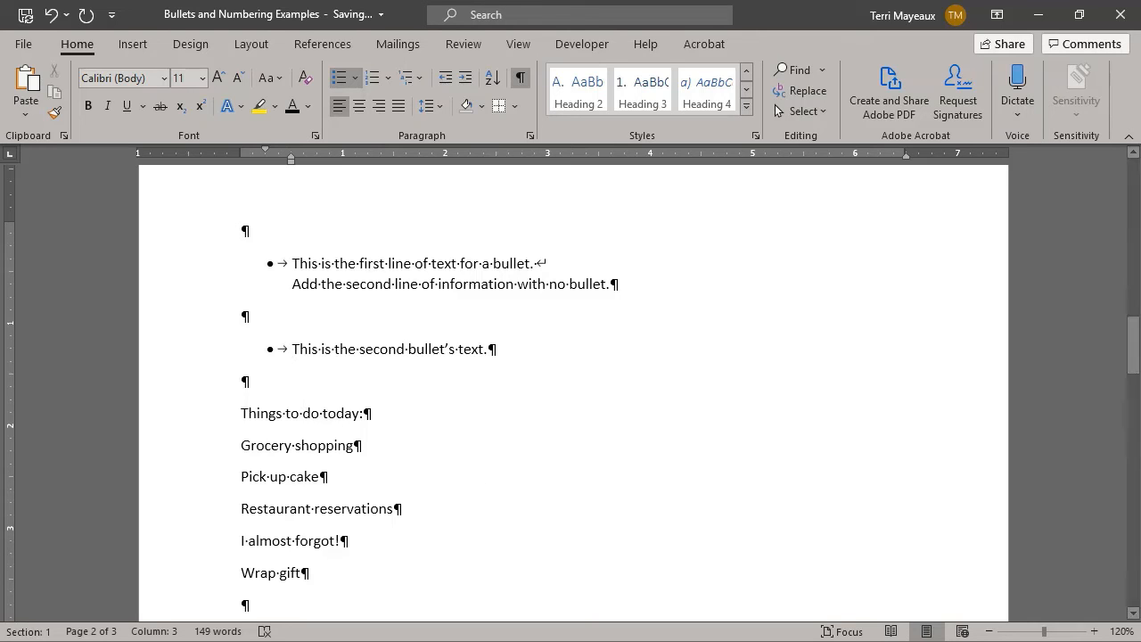
- Number the five items under "Things to do today:" in the 1. 2. 3. format, and hide the formatting marks
scroll(675, 230, "down", 3)
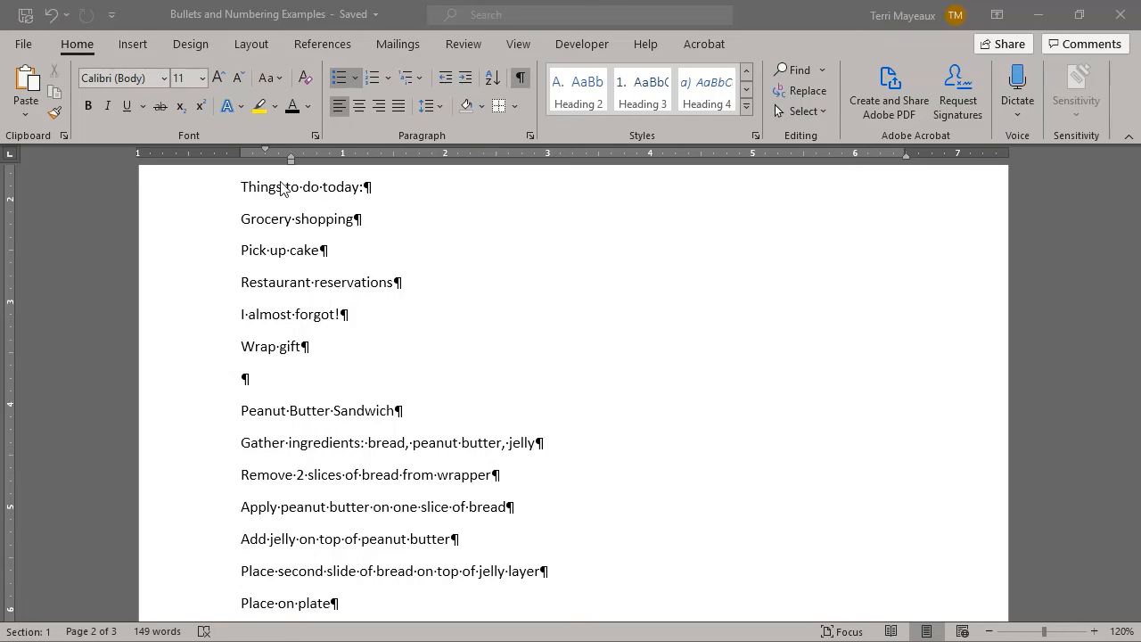
left_click(241, 219)
left_click_drag(241, 219, 300, 341)
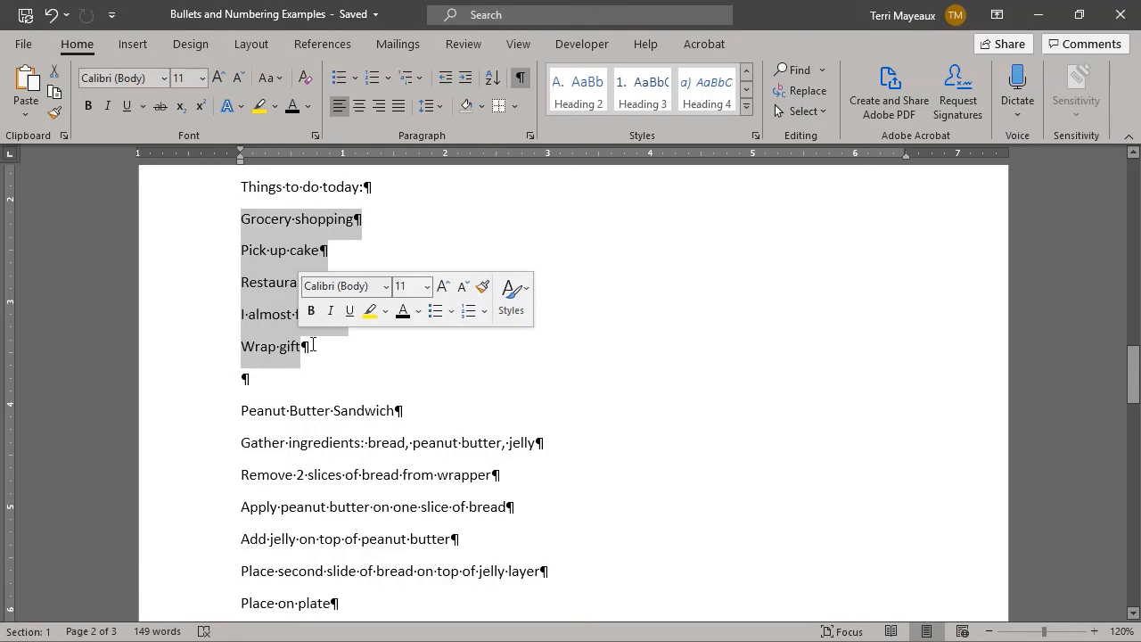
left_click(389, 78)
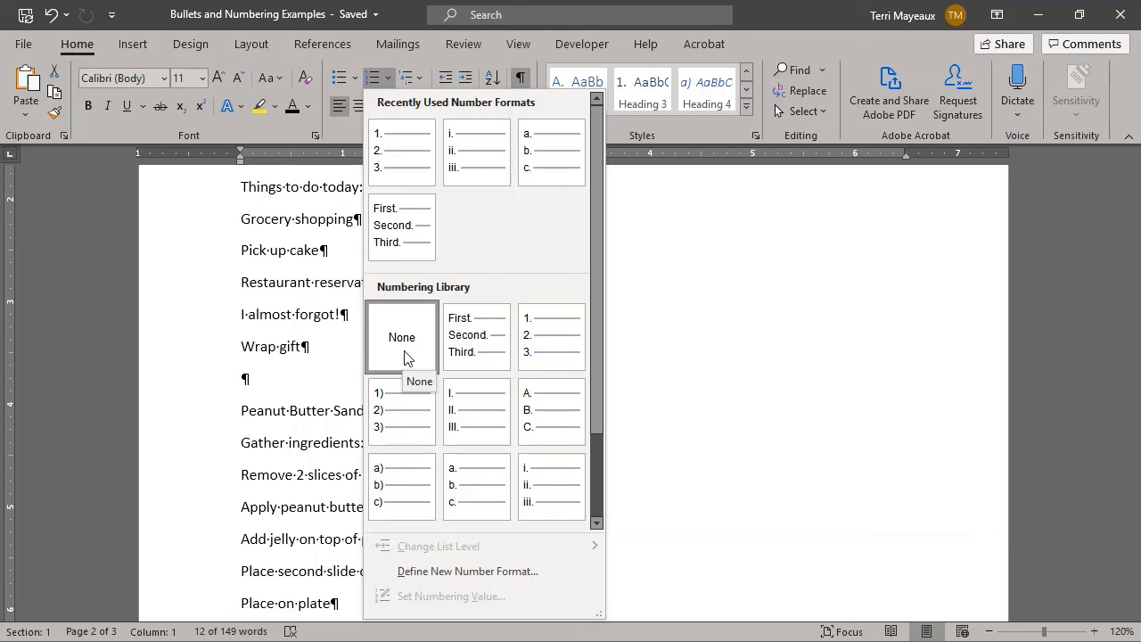
left_click(546, 337)
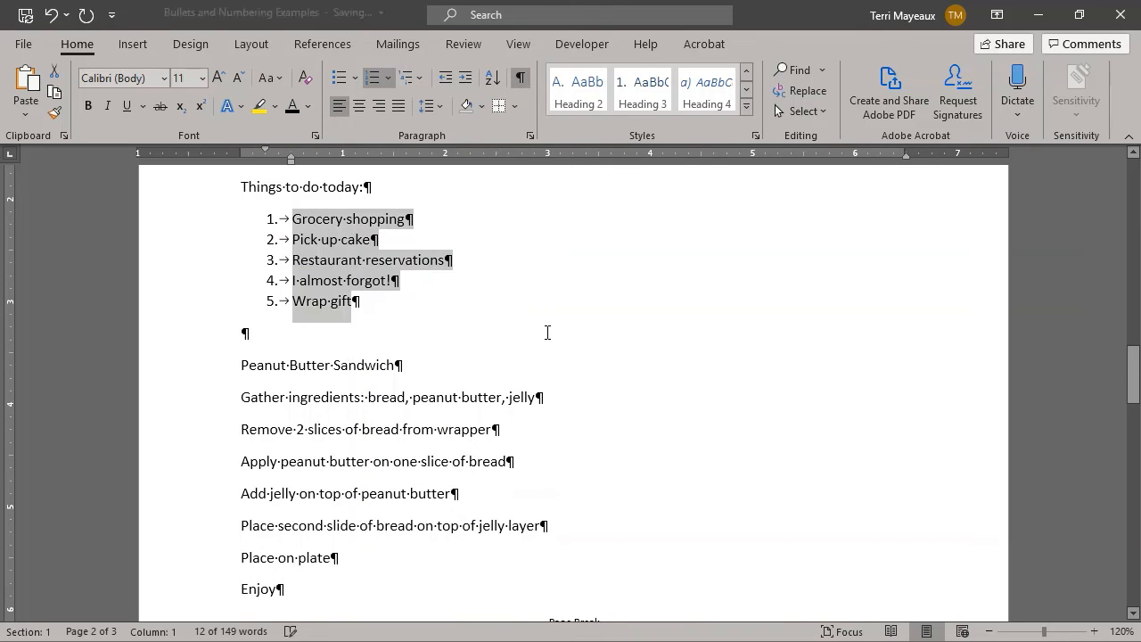
left_click(500, 223)
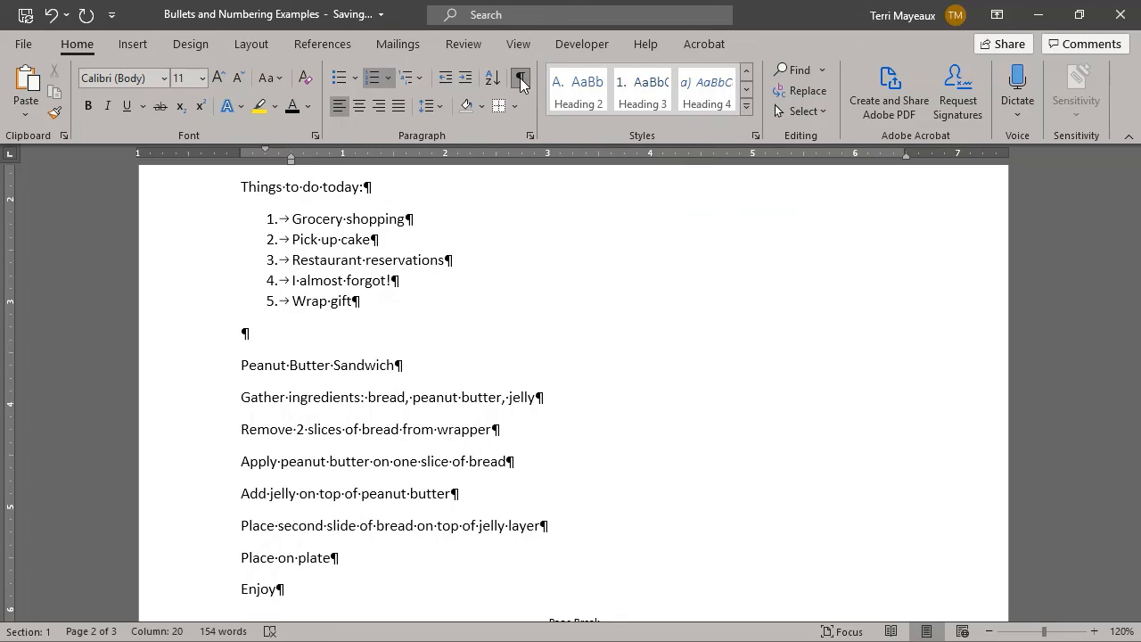
left_click(520, 78)
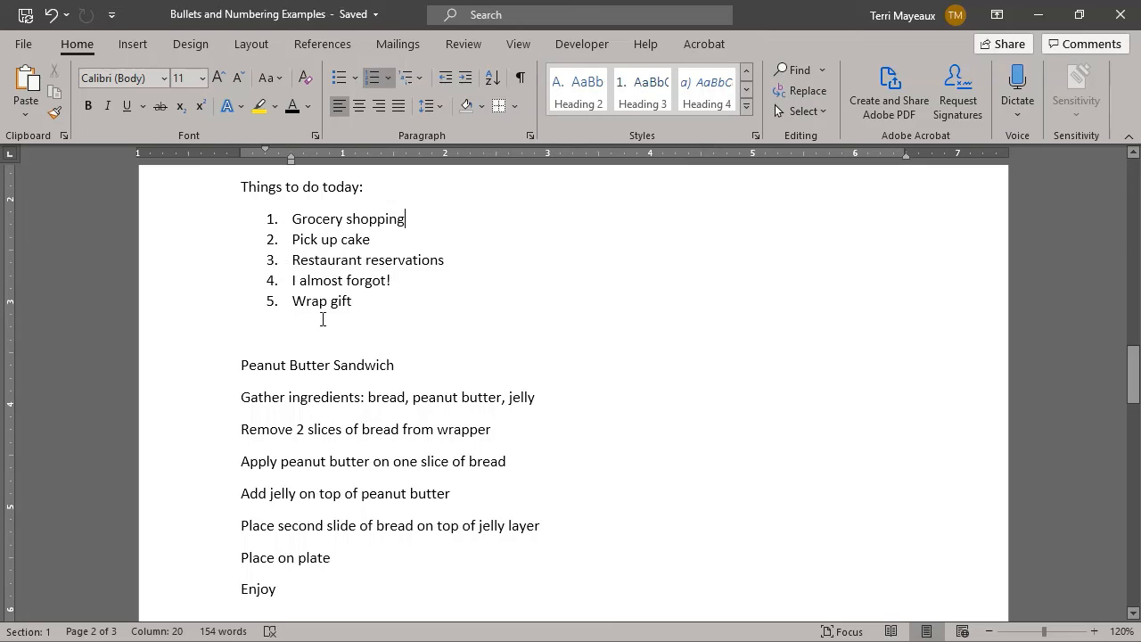
- Number the steps under "Peanut Butter Sandwich", from "Gather ingredients" to "Enjoy", in the First. Second. Third. format
left_click_drag(1132, 369, 1127, 375)
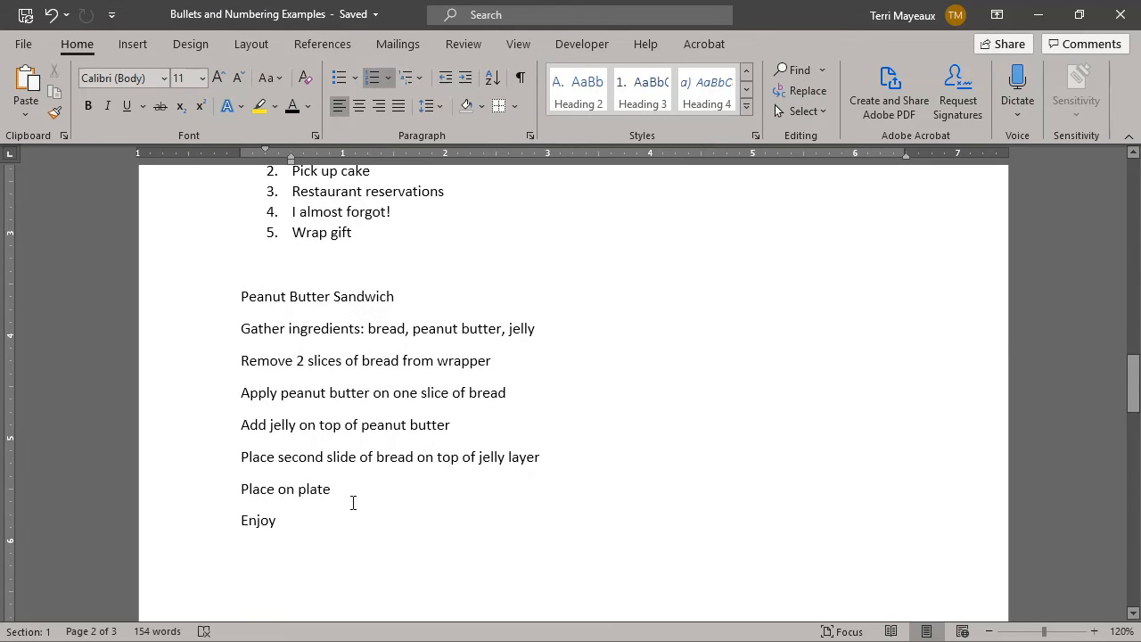
left_click(241, 328)
left_click_drag(241, 328, 310, 514)
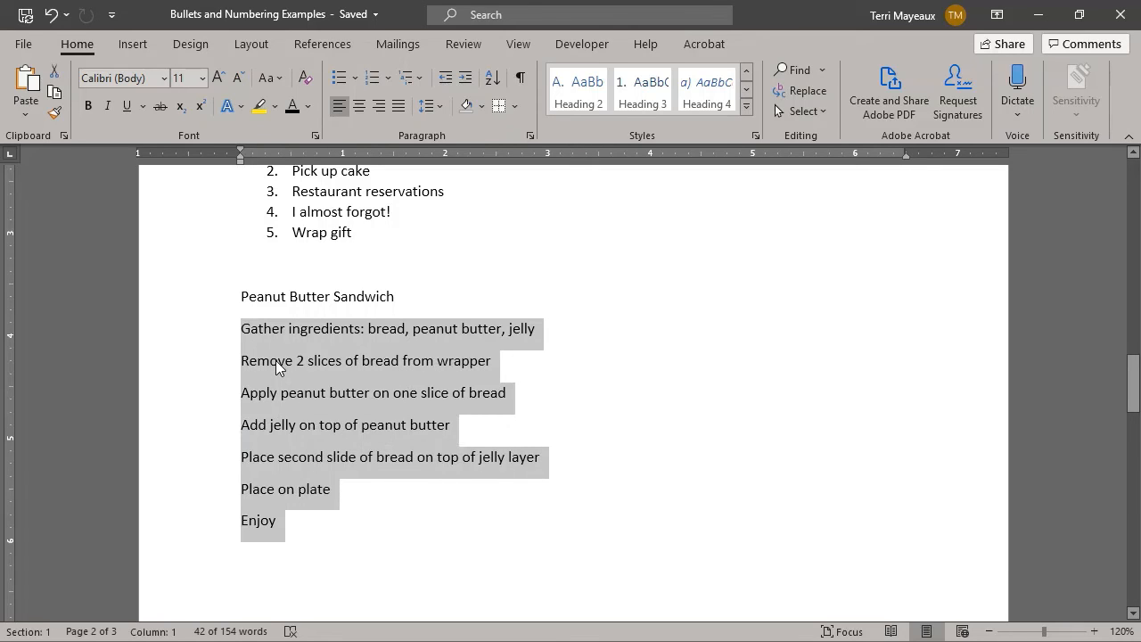
left_click(387, 80)
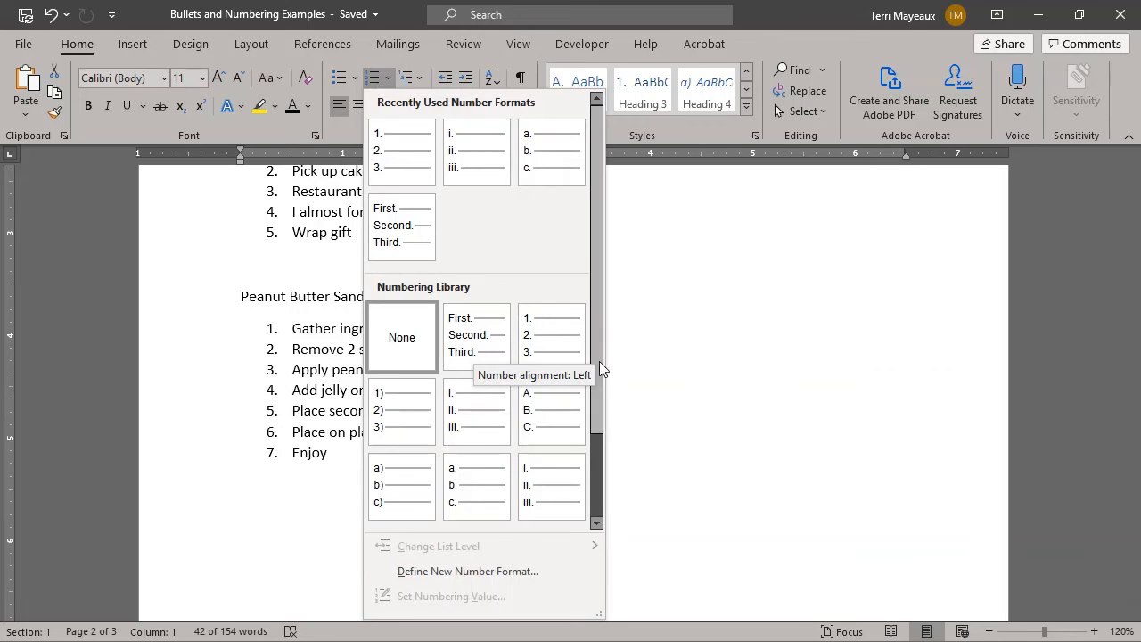
left_click_drag(596, 362, 596, 457)
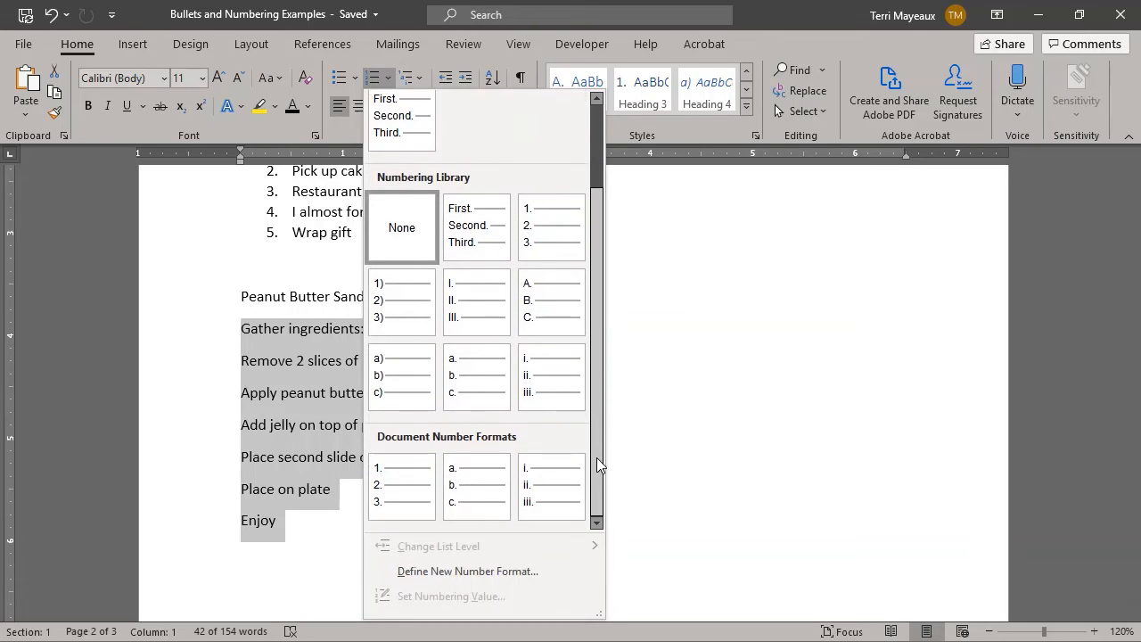
left_click(477, 249)
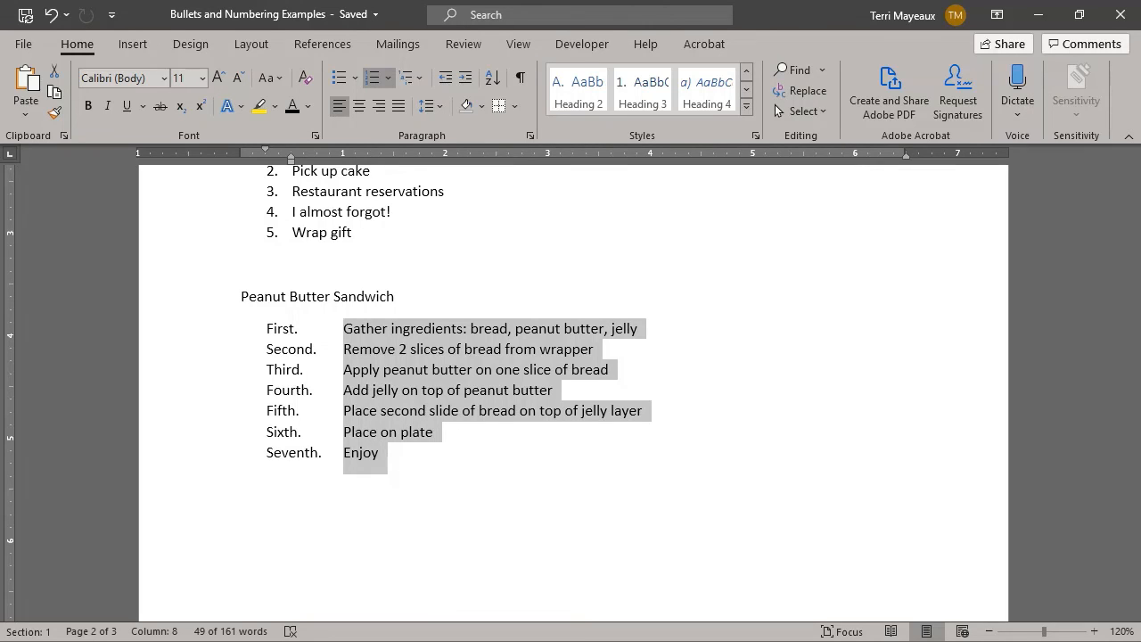
- Remove the numbering from the "I almost forgot!" line in the to-do list by setting its number format to None
scroll(421, 383, "up", 3)
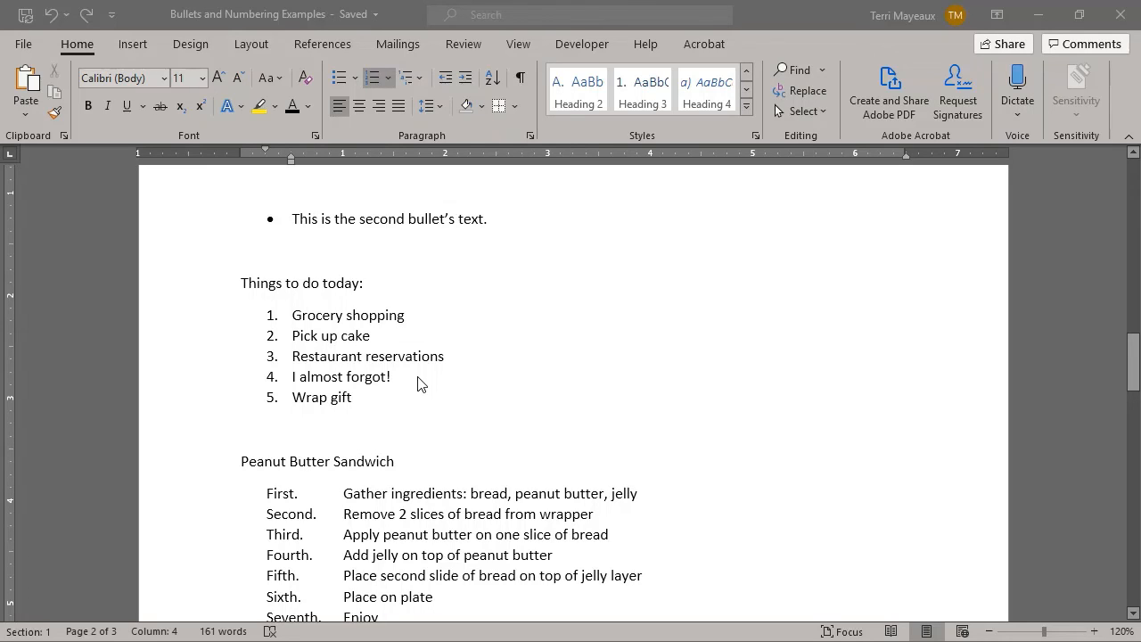
left_click(312, 382)
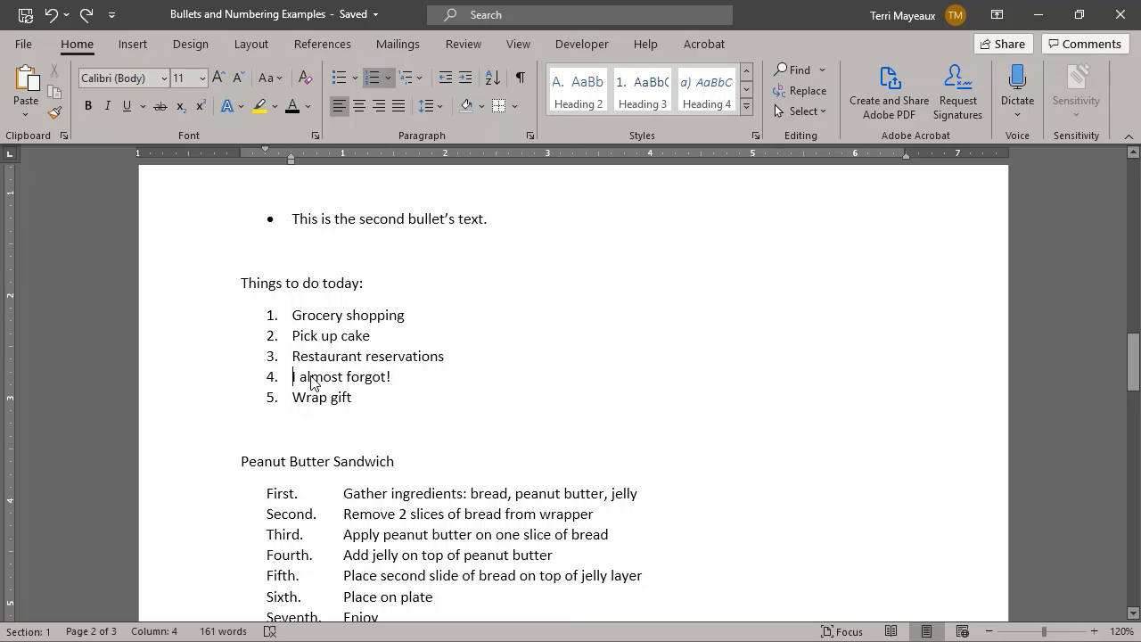
left_click(388, 82)
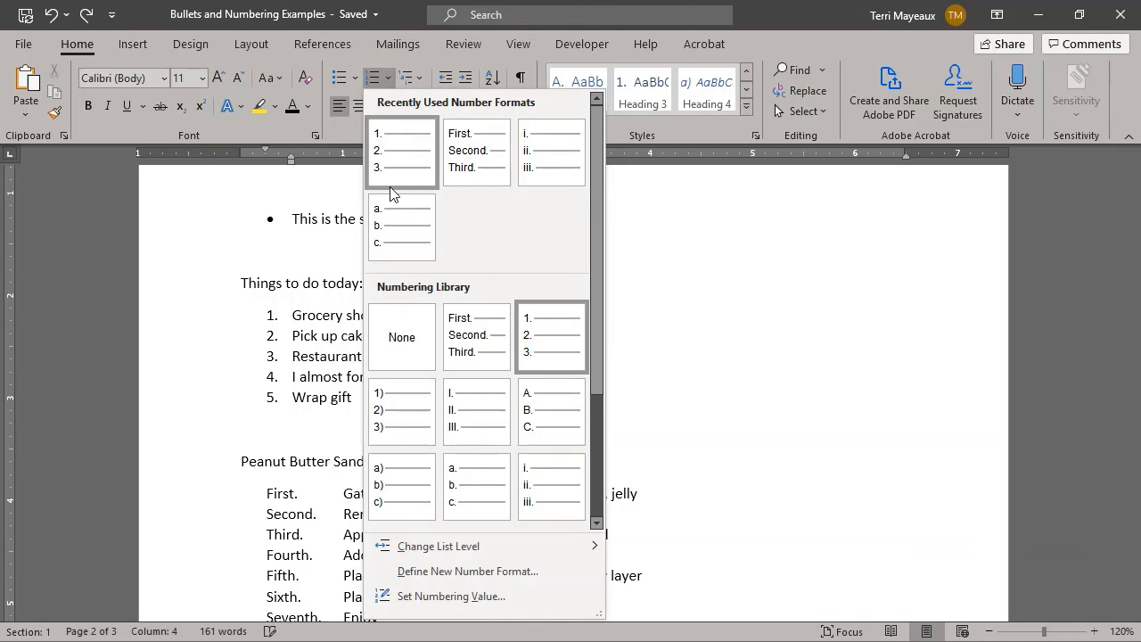
left_click(403, 329)
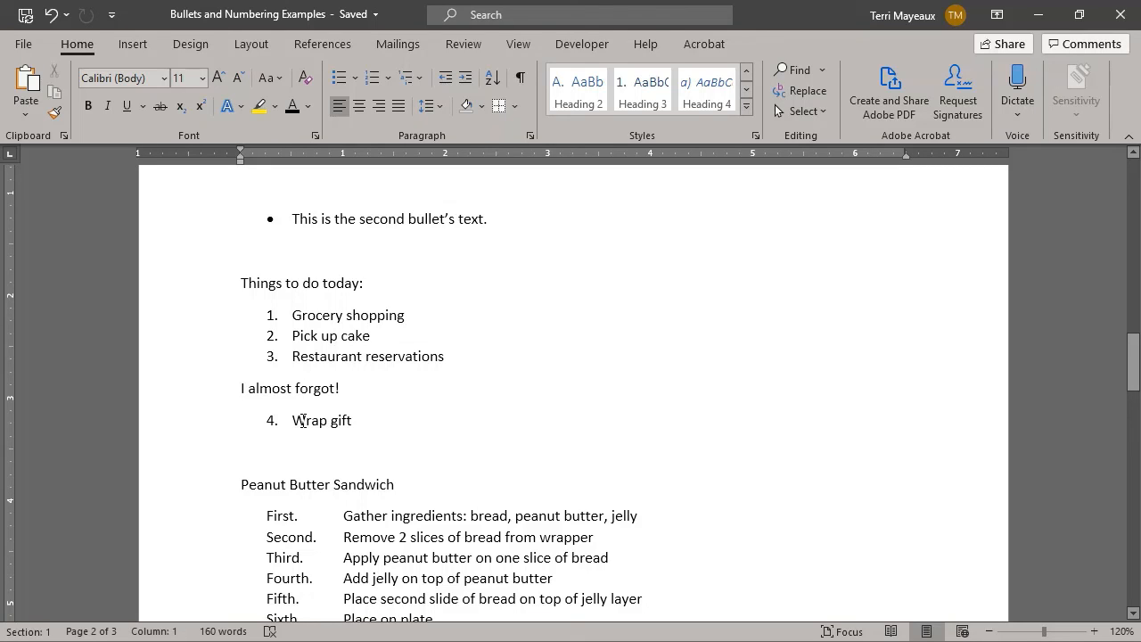
- Restart the numbering of "Wrap gift" at 1, and switch it back to continuing from the previous list
right_click(303, 420)
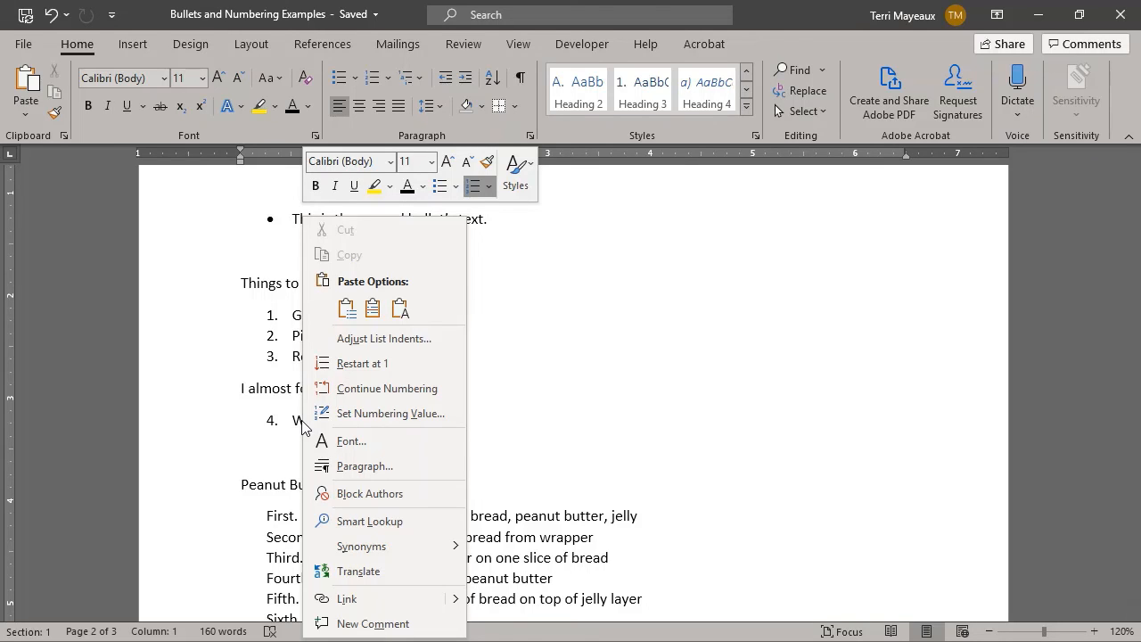
left_click(379, 363)
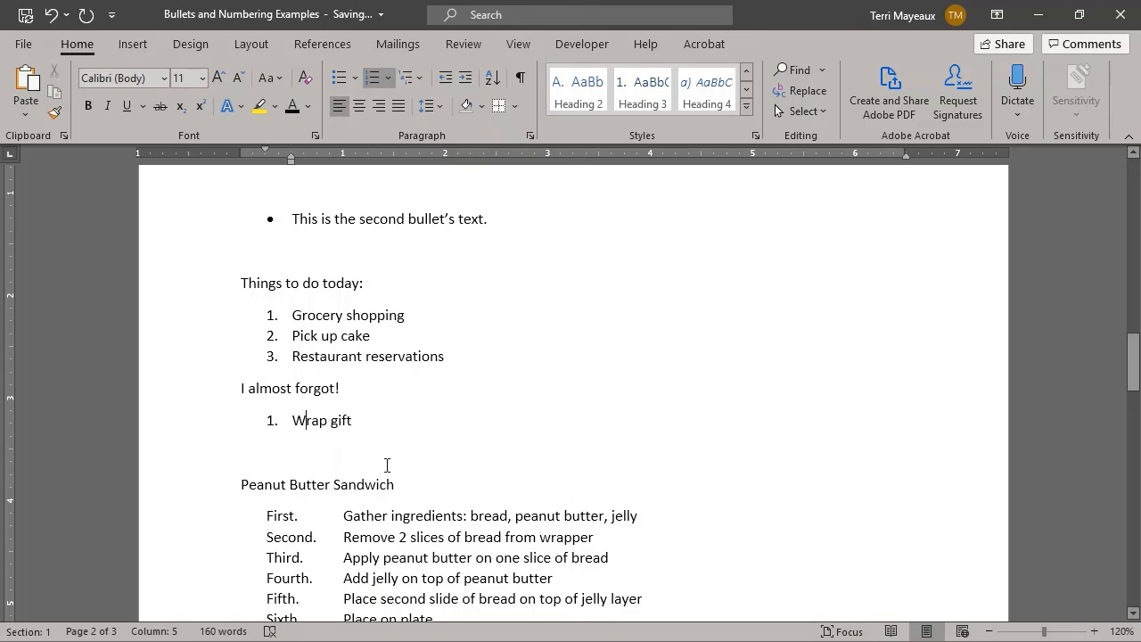
right_click(301, 417)
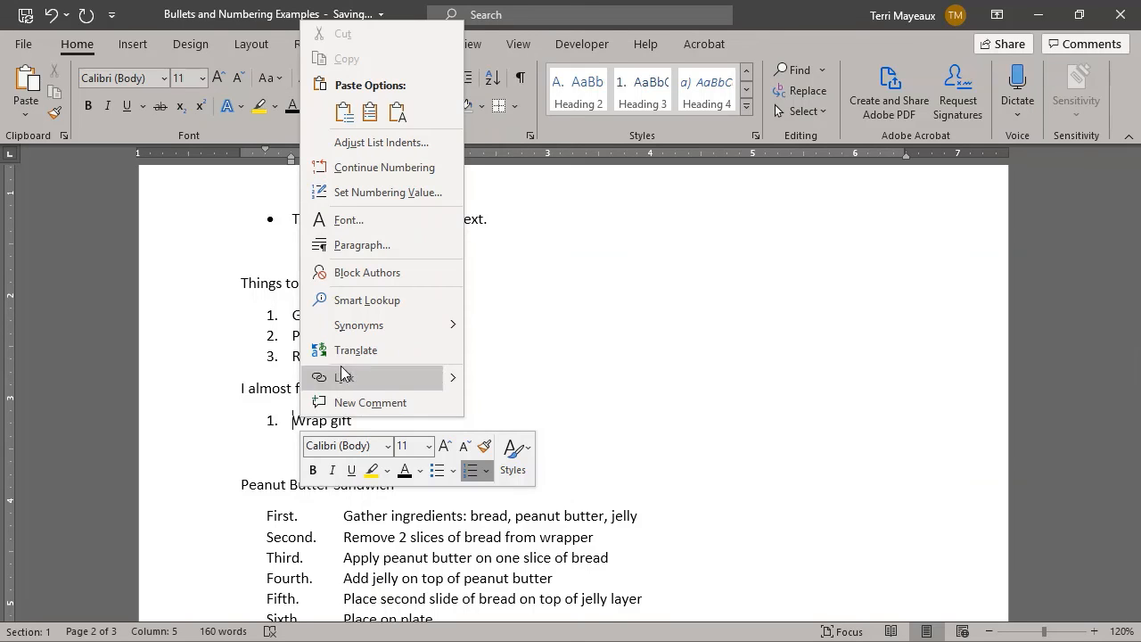
left_click(407, 168)
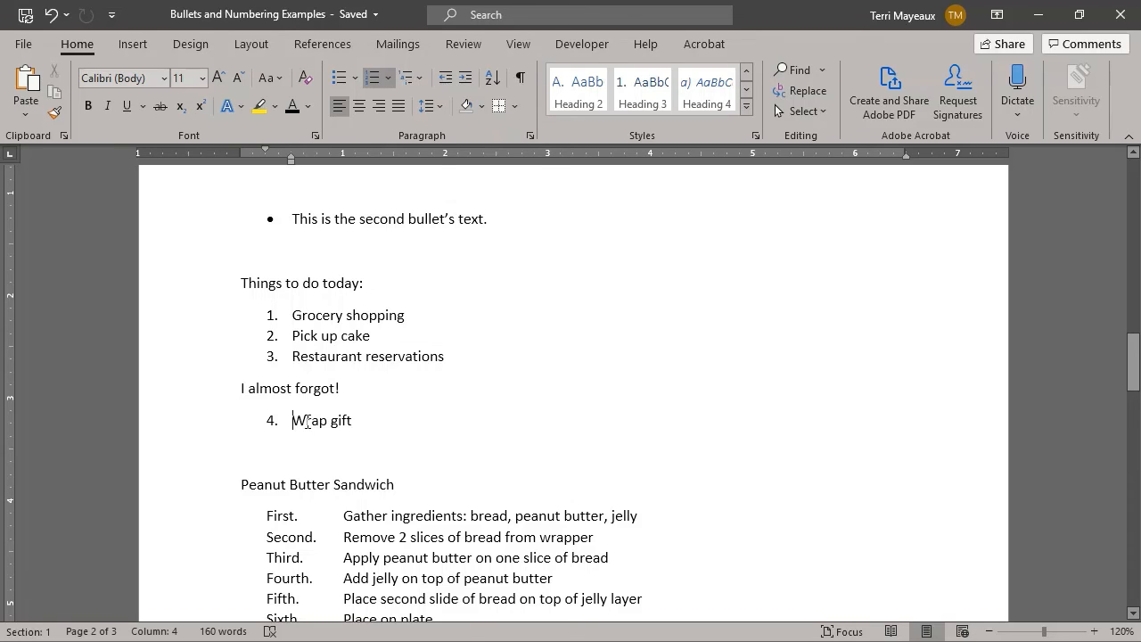
- Set the numbering value of the "Wrap gift" item to 6 as the start of a new list
right_click(306, 421)
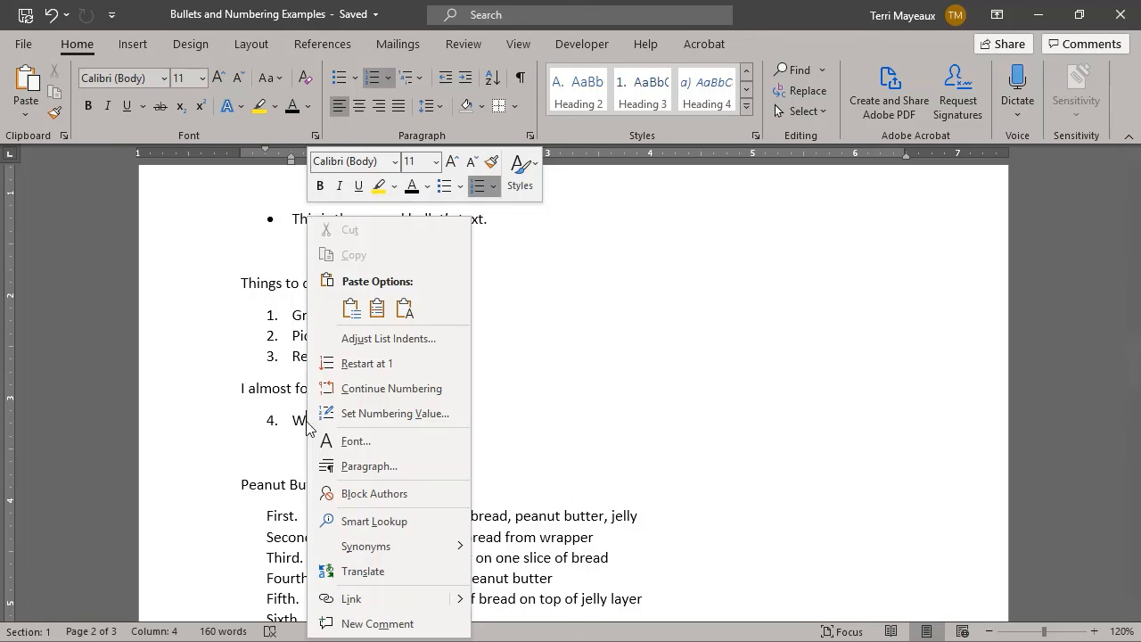
left_click(369, 412)
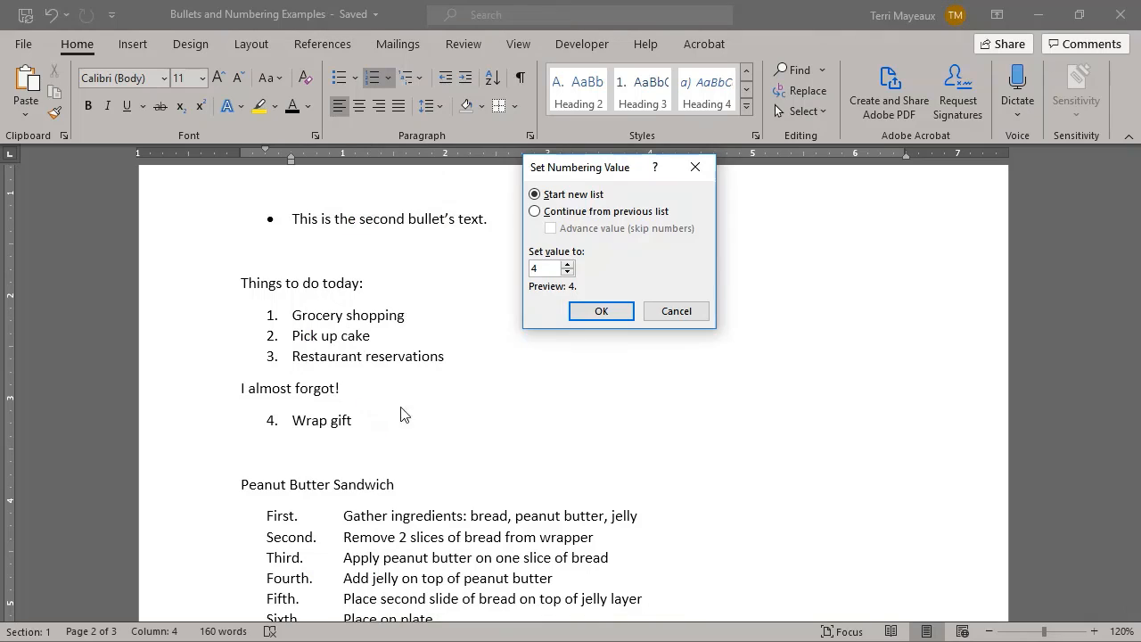
left_click(567, 266)
left_click(594, 311)
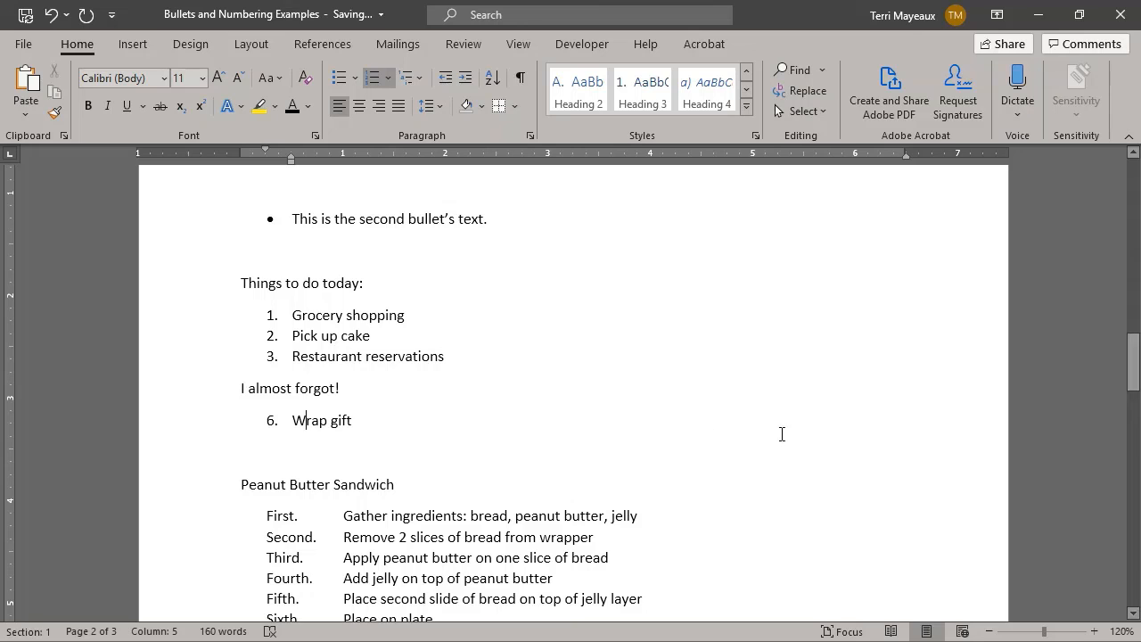
- Apply the multilevel heading list format I., A., 1. to all seven steps under "Peanut Butter Sandwich"
left_click_drag(1134, 356, 1108, 361)
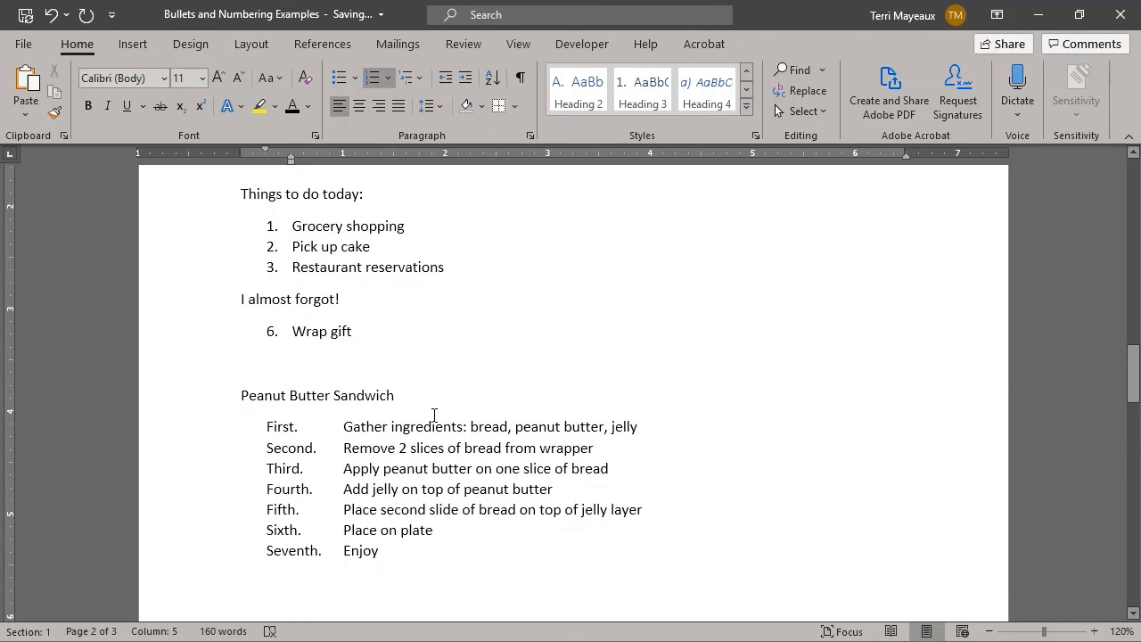
left_click_drag(344, 426, 397, 545)
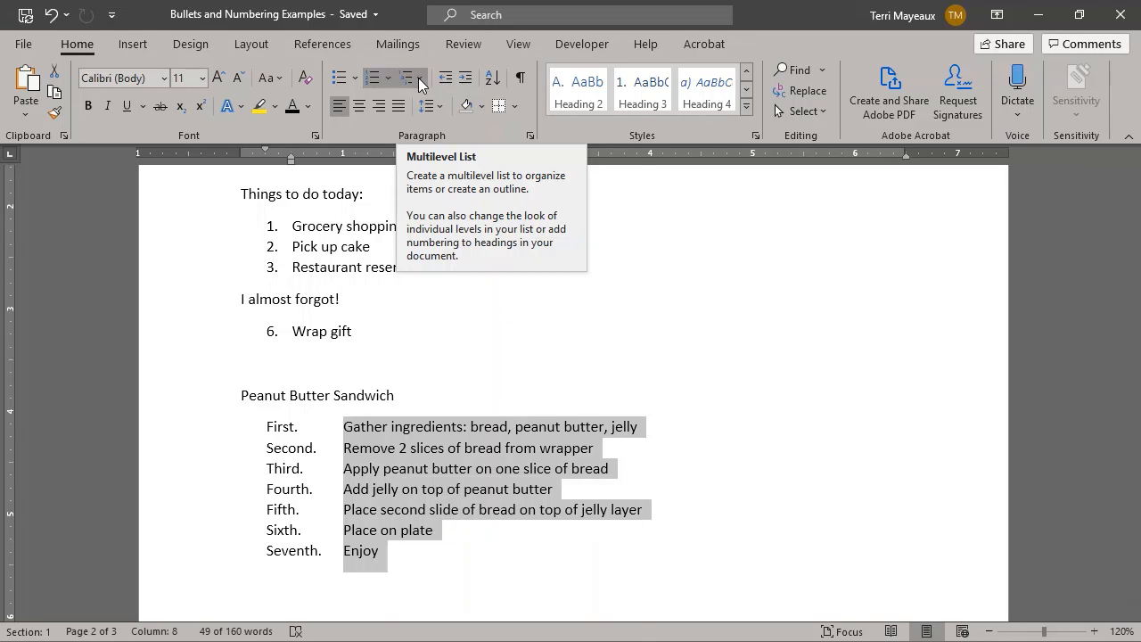
left_click(417, 77)
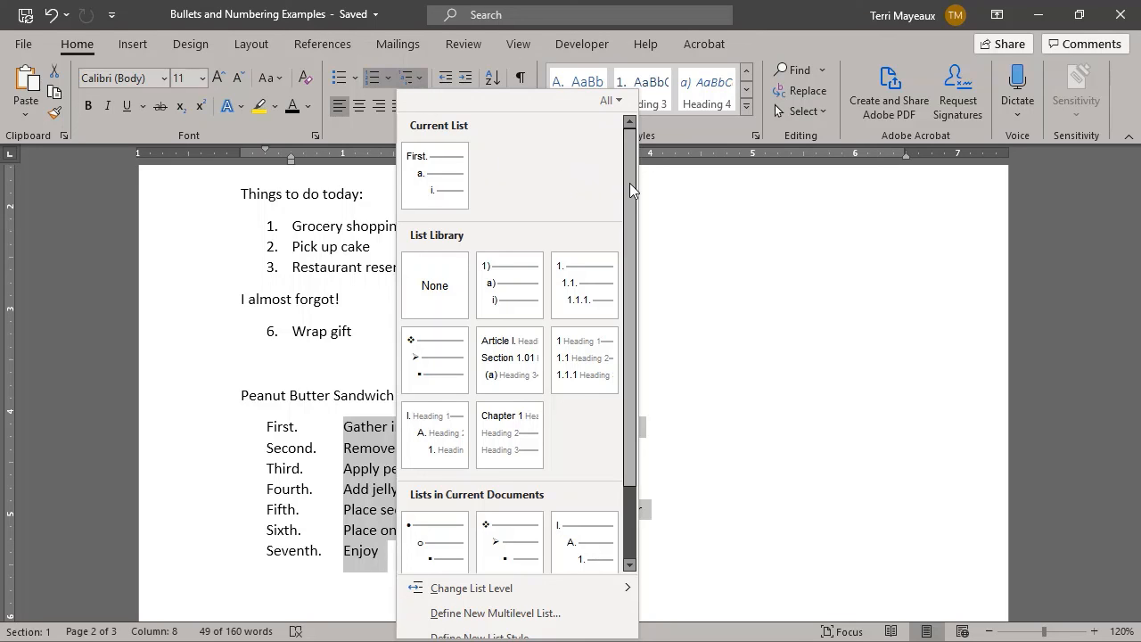
left_click_drag(629, 182, 620, 219)
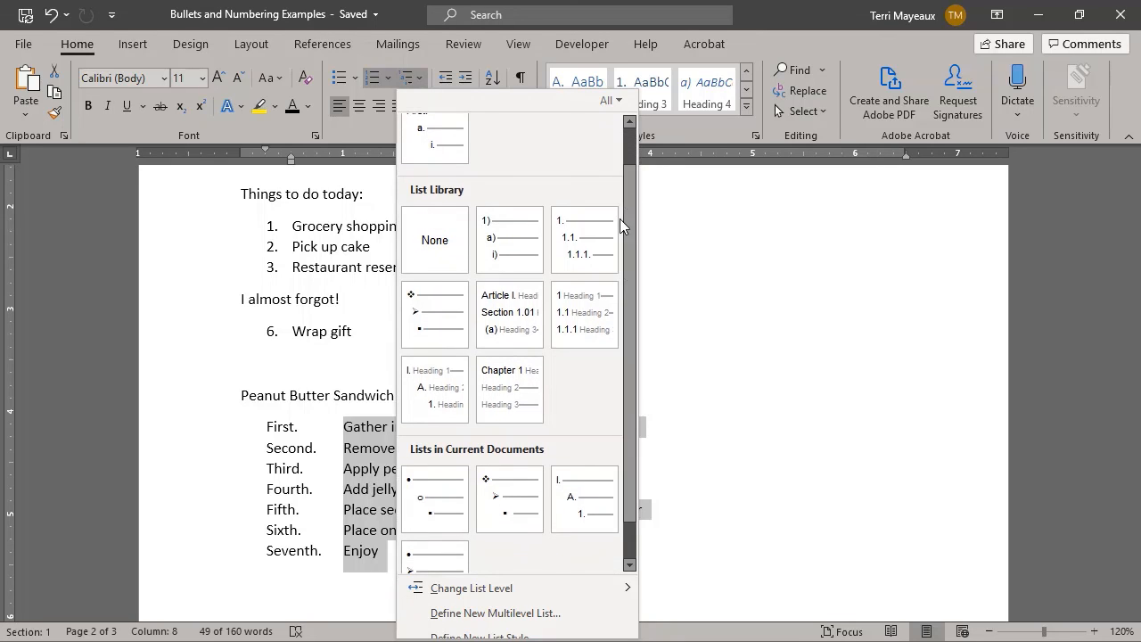
mouse_move(523, 273)
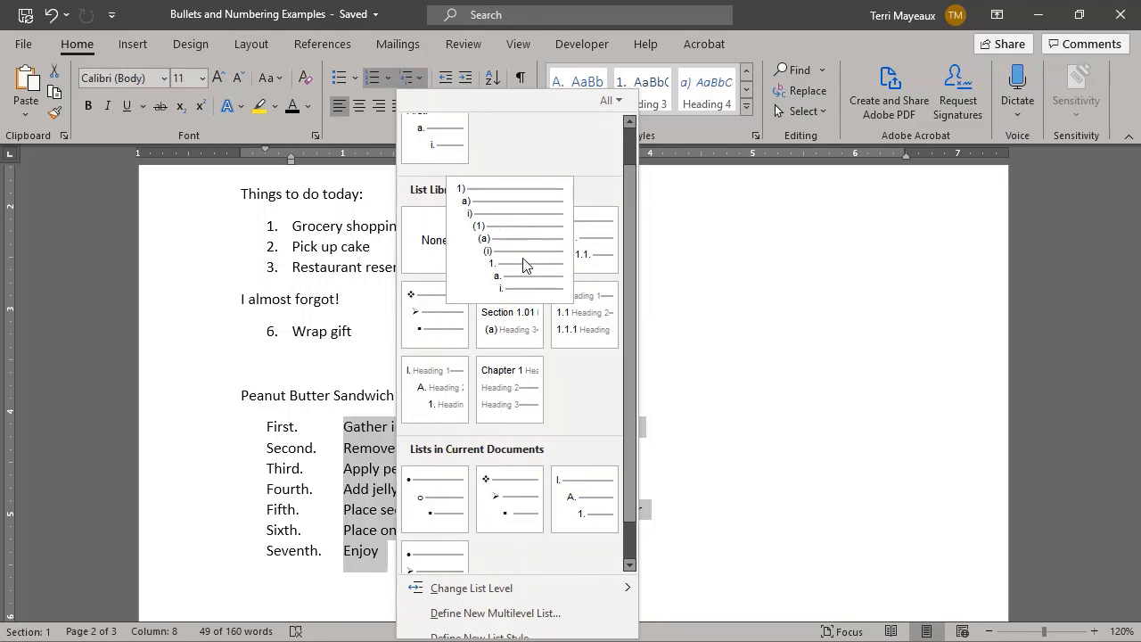
mouse_move(452, 318)
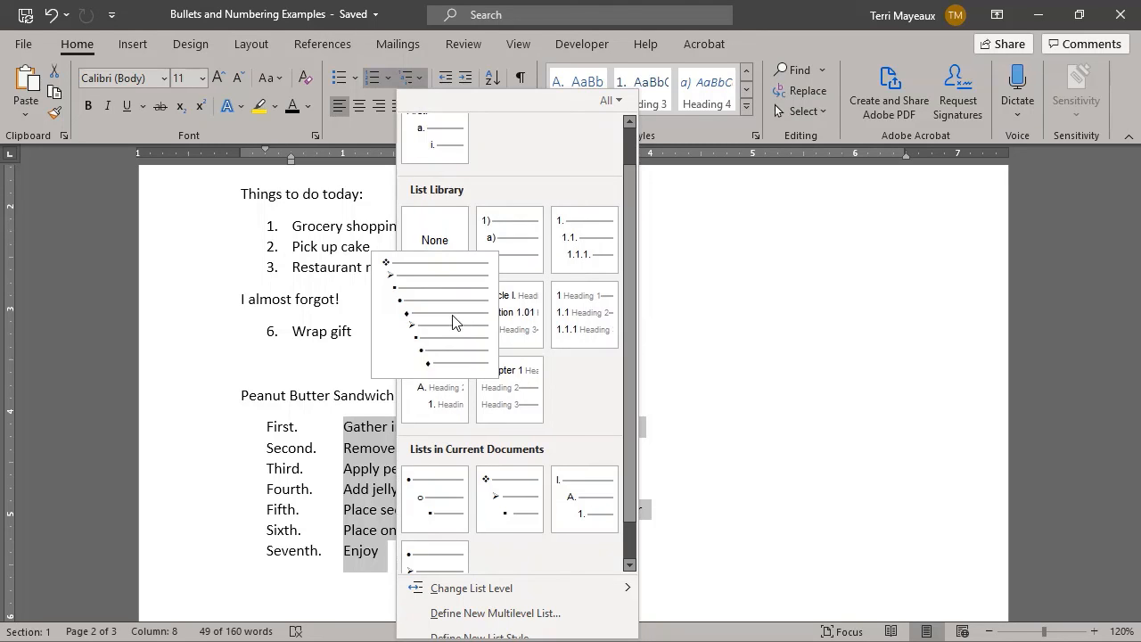
mouse_move(490, 319)
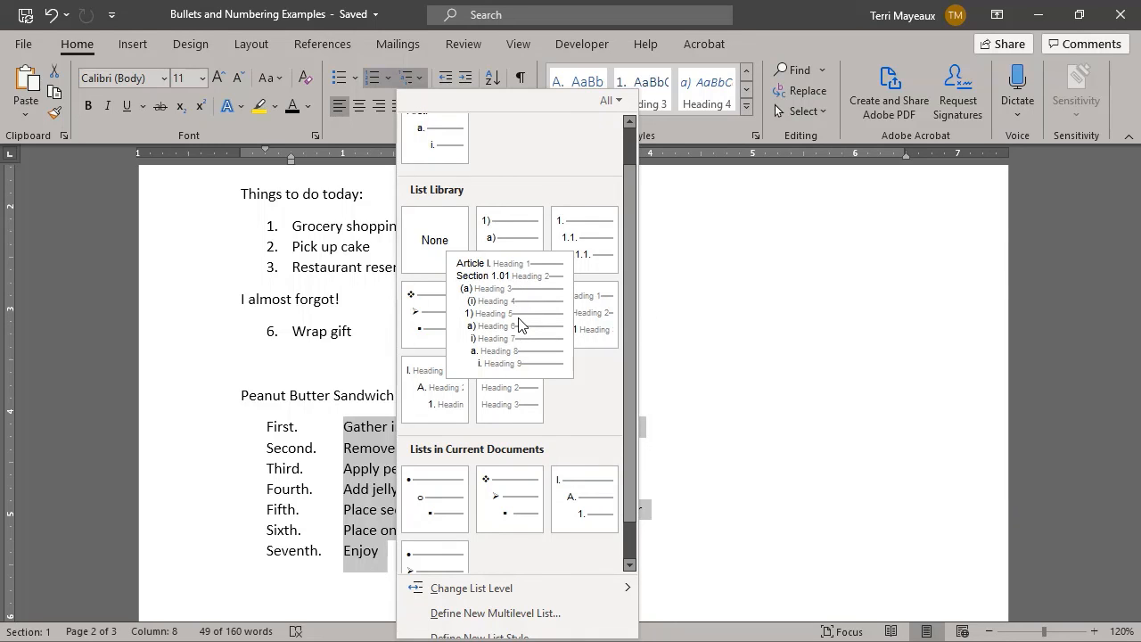
mouse_move(577, 313)
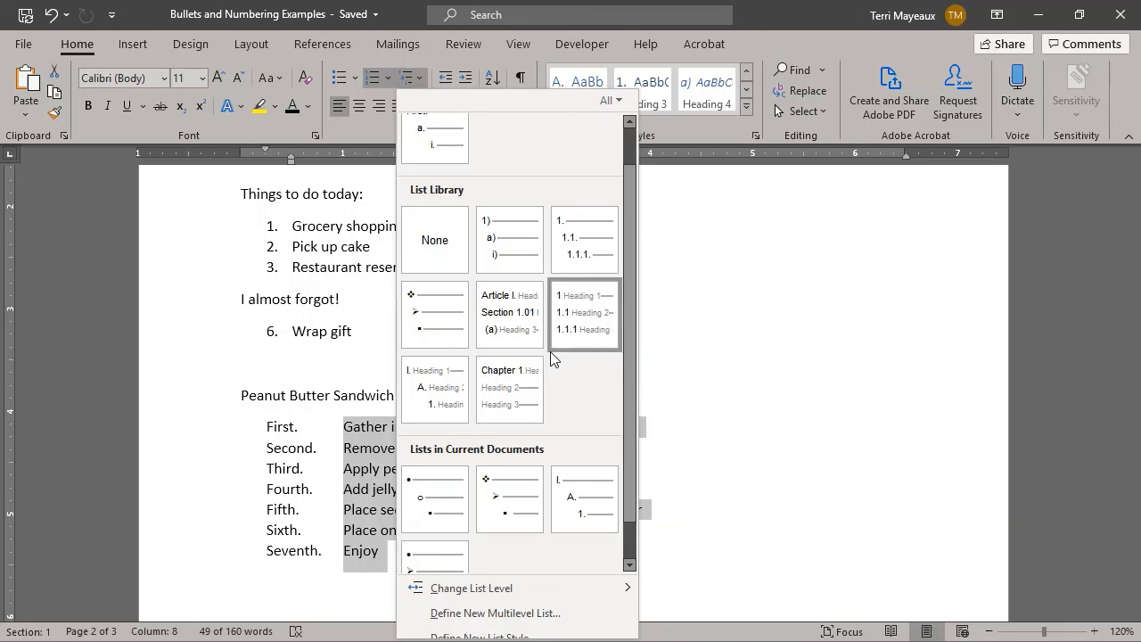
mouse_move(444, 392)
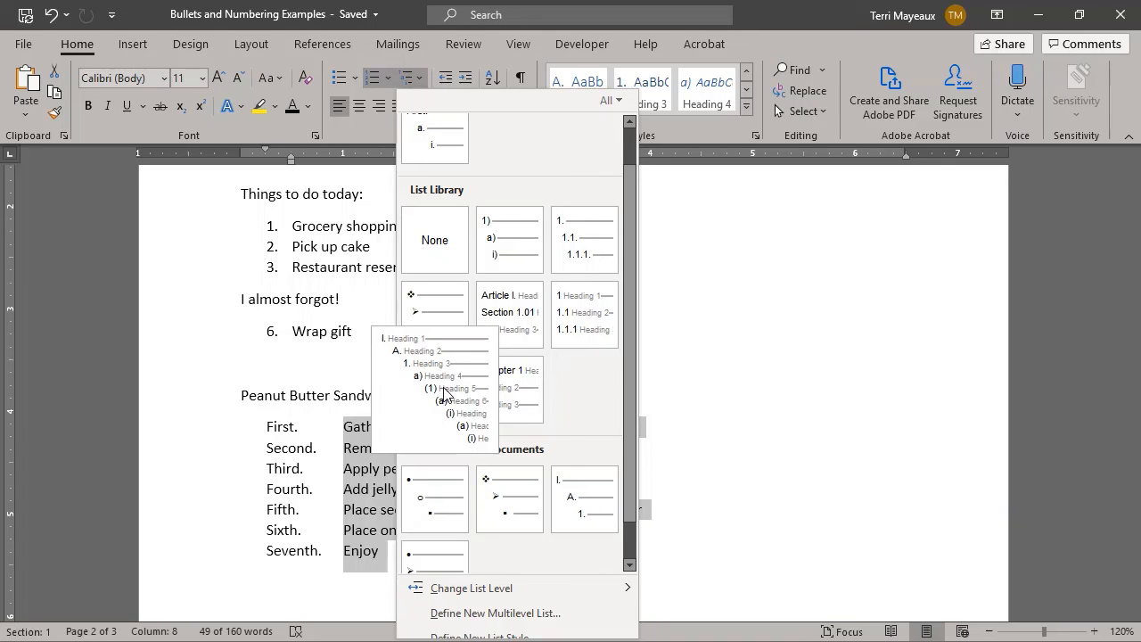
left_click(443, 392)
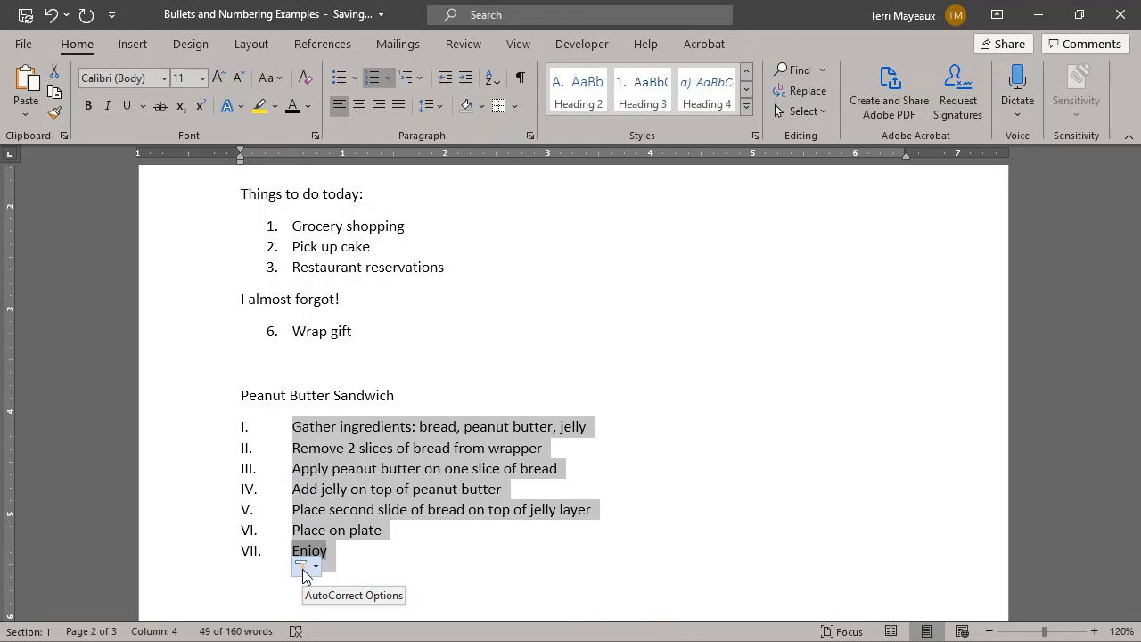
- Demote "Remove 2 slices of bread from wrapper" one list level beneath "Gather ingredients: bread, peanut butter, jelly"
left_click(293, 447)
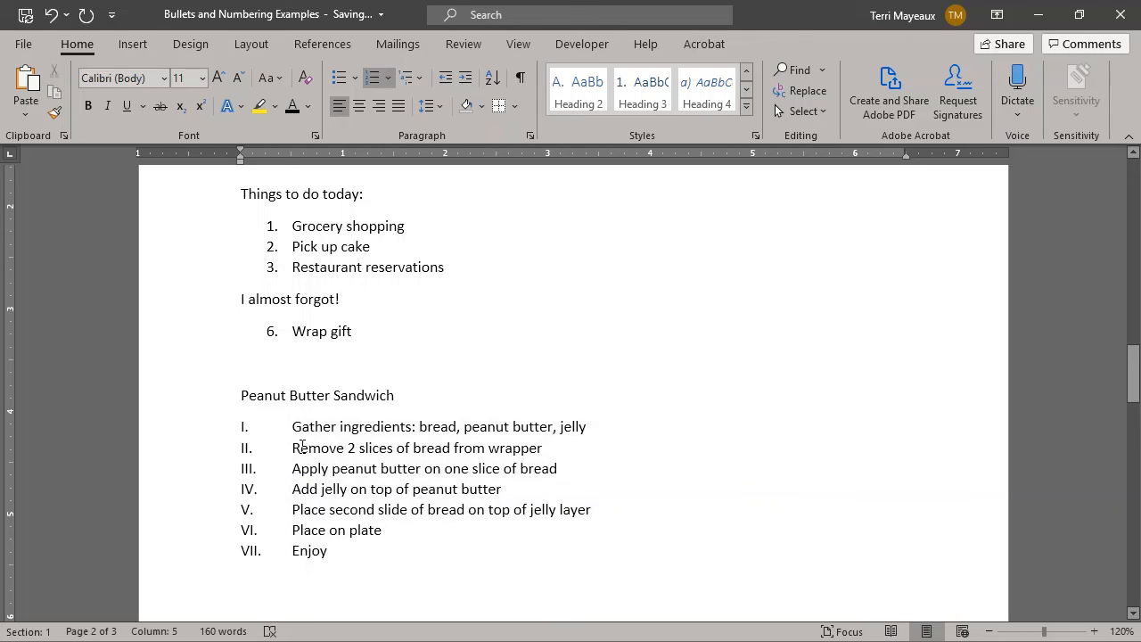
left_click(464, 80)
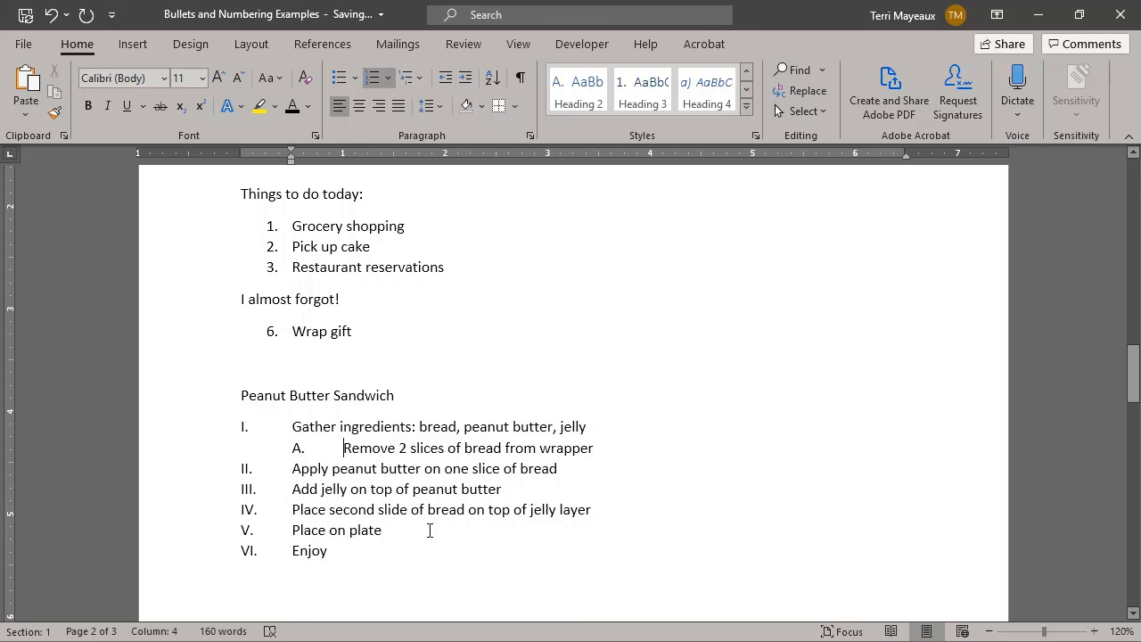
- Demote "Apply peanut butter on one slice of bread" two list levels so it sits beneath "Remove 2 slices of bread from wrapper"
left_click(294, 467)
left_click(465, 80)
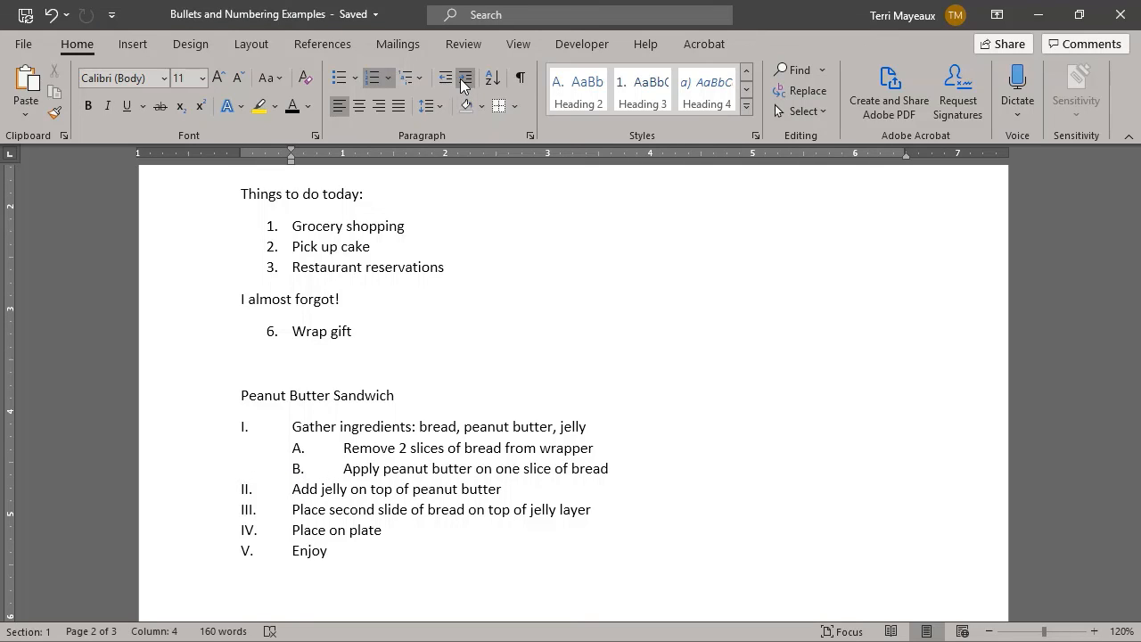
left_click(462, 80)
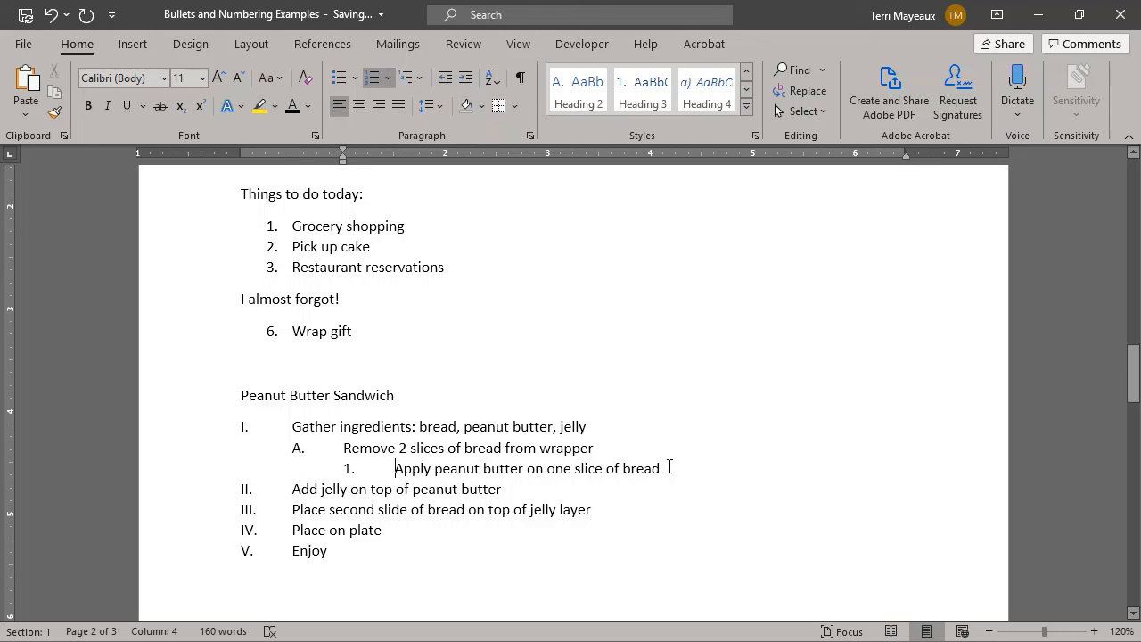
- Add two same-level filler items, "A;dfja faj f" and "A;adlfj af ;", after "Apply peanut butter on one slice of bread"
key("Return")
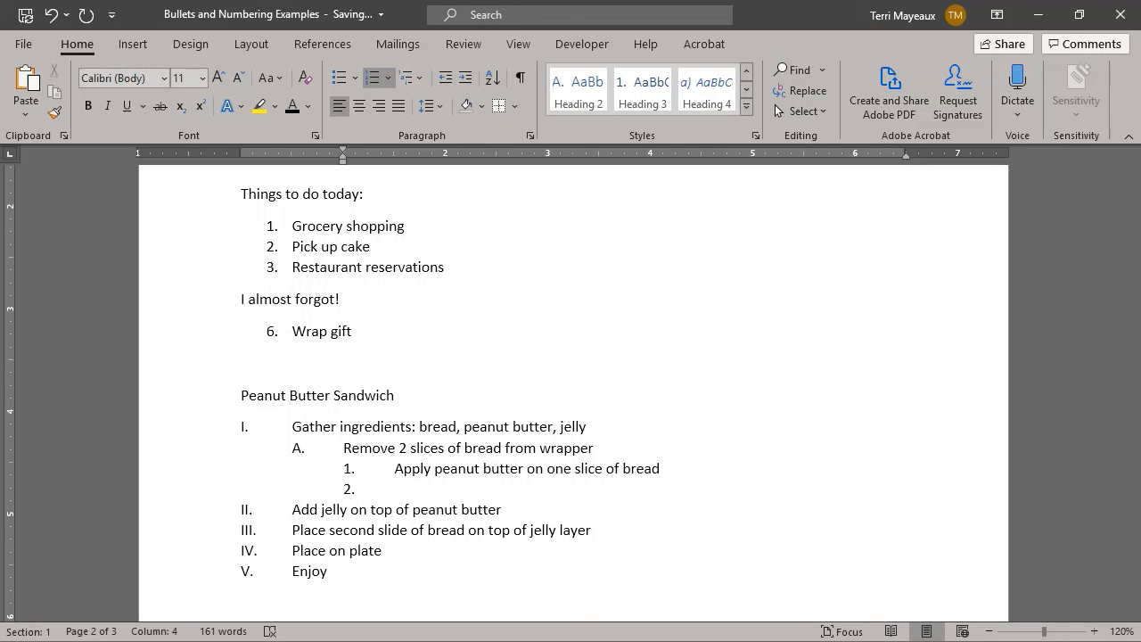
type("A;dfja faj f")
key("Return")
type("a")
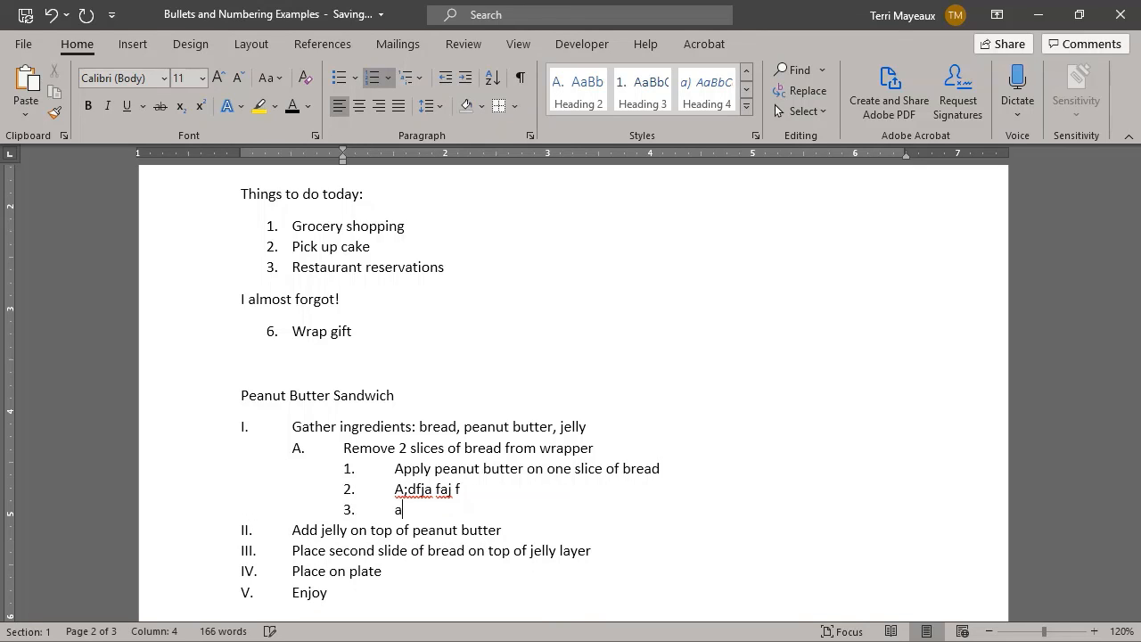
type(";adlfj af ;")
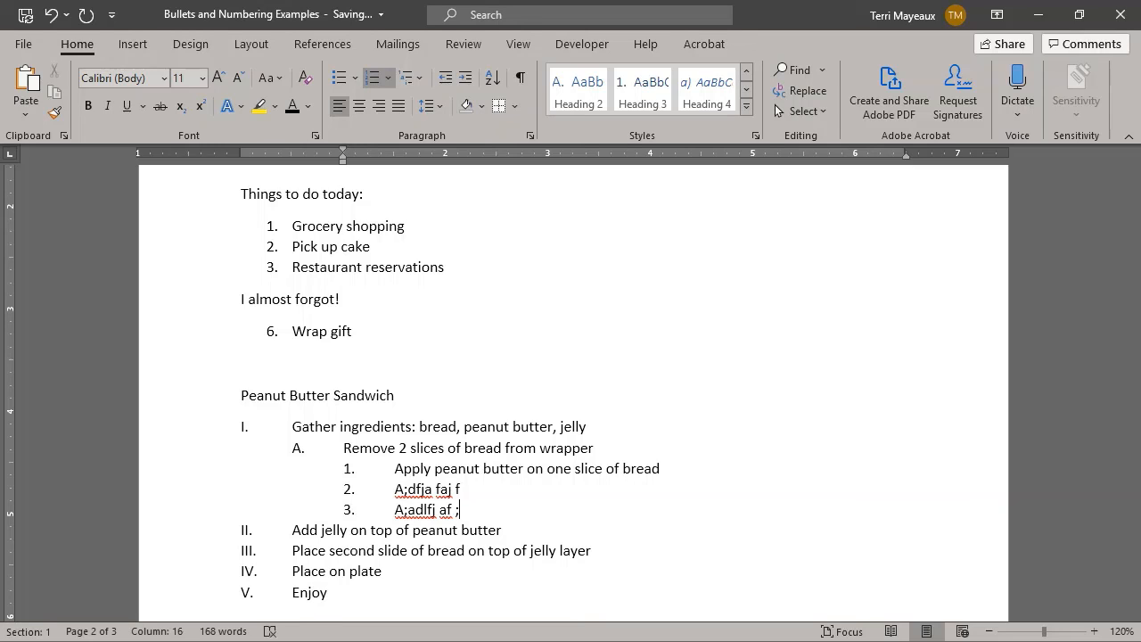
- Add a filler item "A;kkf ala;f j" after "A;adlfj af ;", promoted one list level
key("Return")
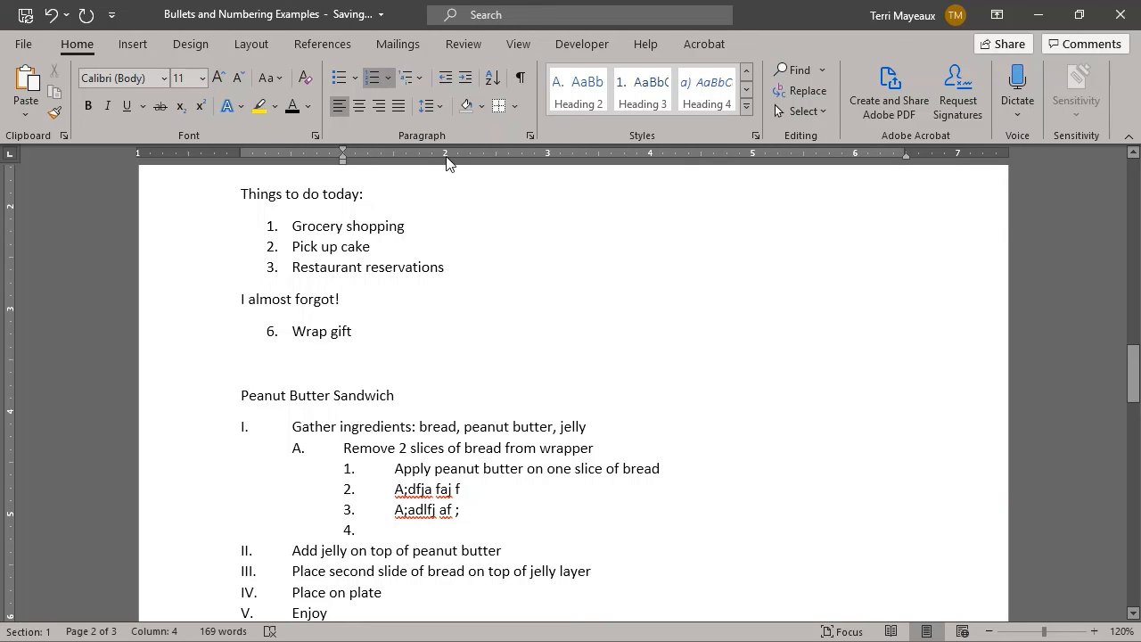
left_click(444, 80)
type("A;kkf ala;f j")
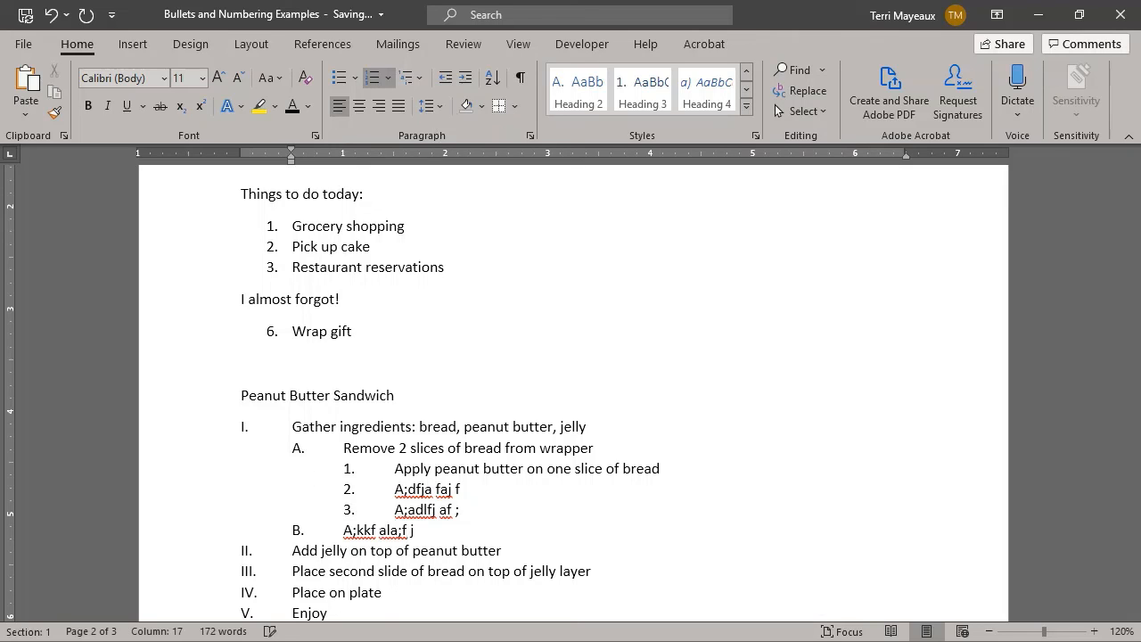